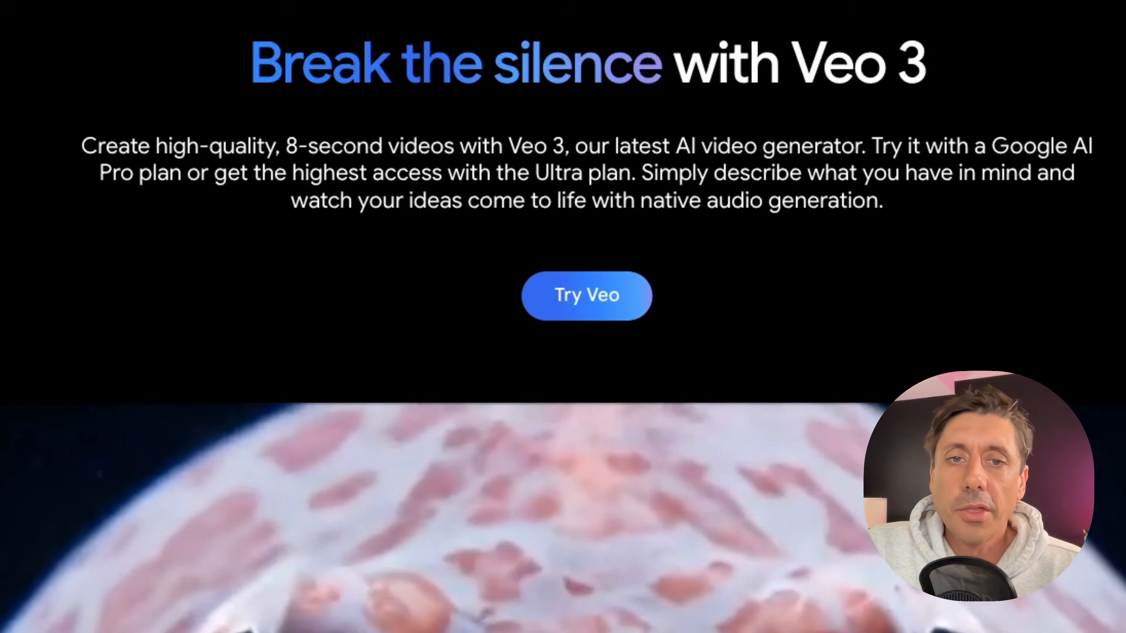
# Browse the WaveSpeedAI home page and its featured AI video models.
pyautogui.scroll(-15, 563, 317)
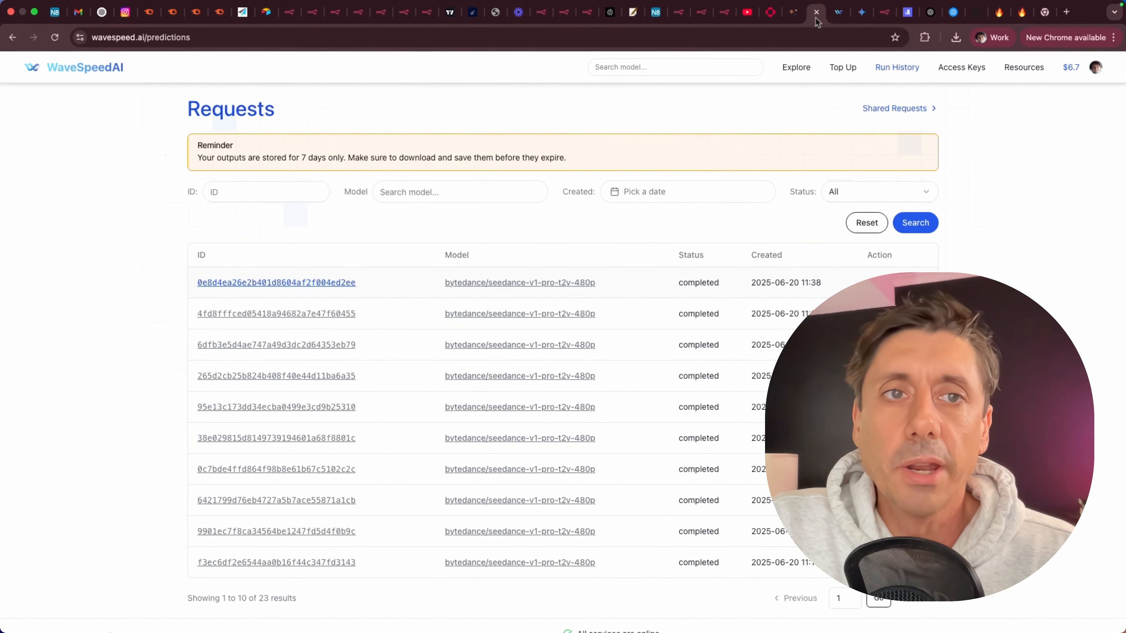
pyautogui.click(839, 12)
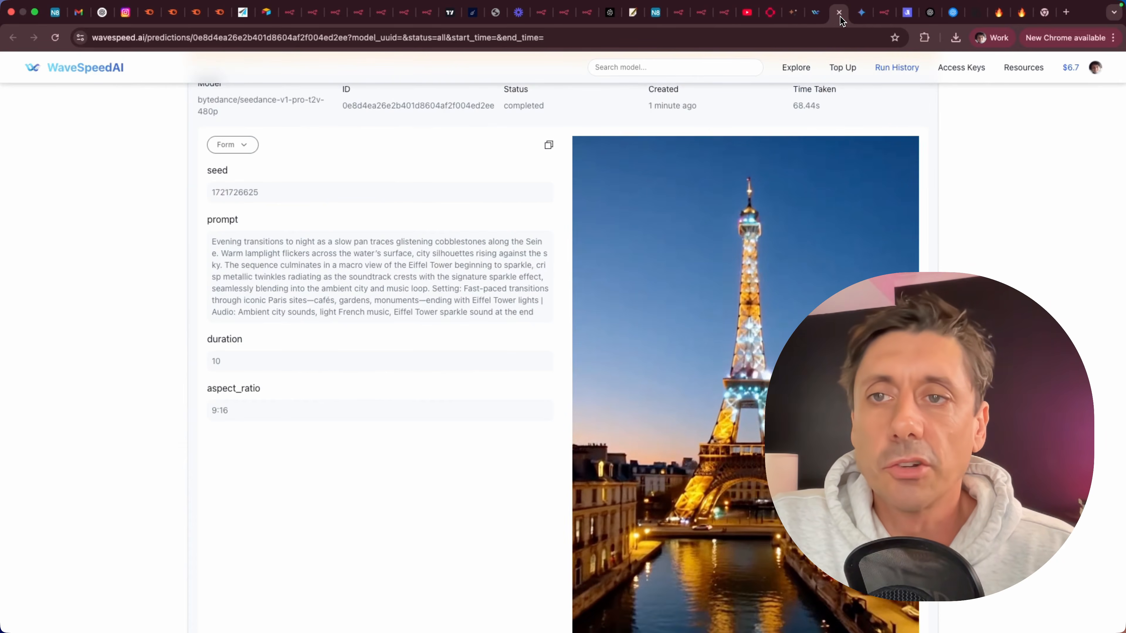
pyautogui.click(88, 73)
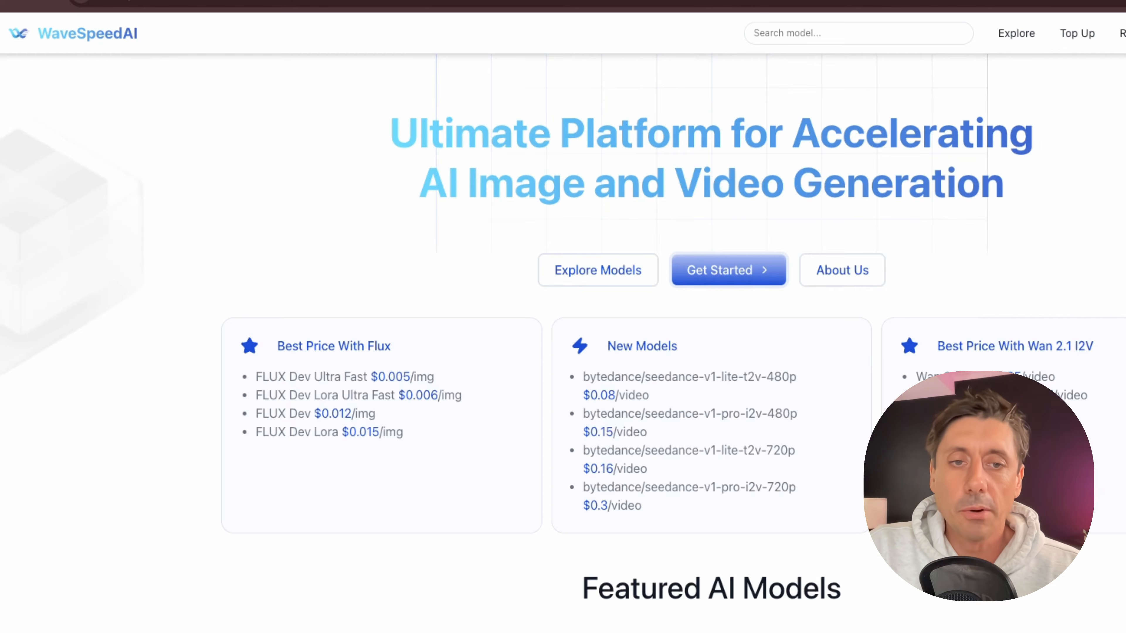
pyautogui.scroll(-3, 563, 338)
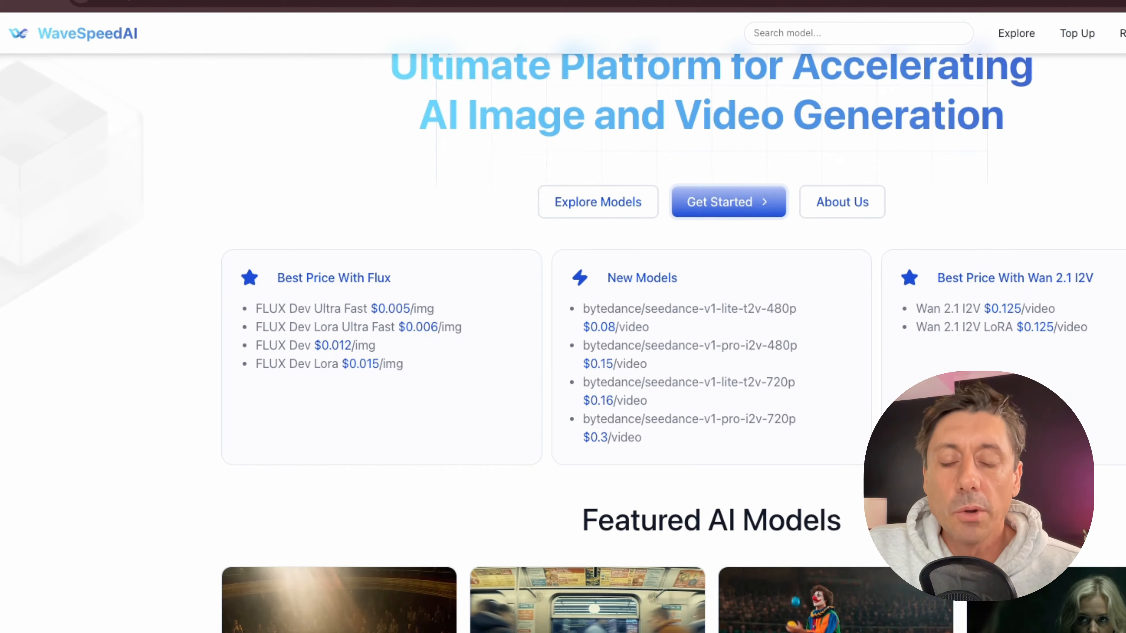
pyautogui.scroll(-8, 343, 326)
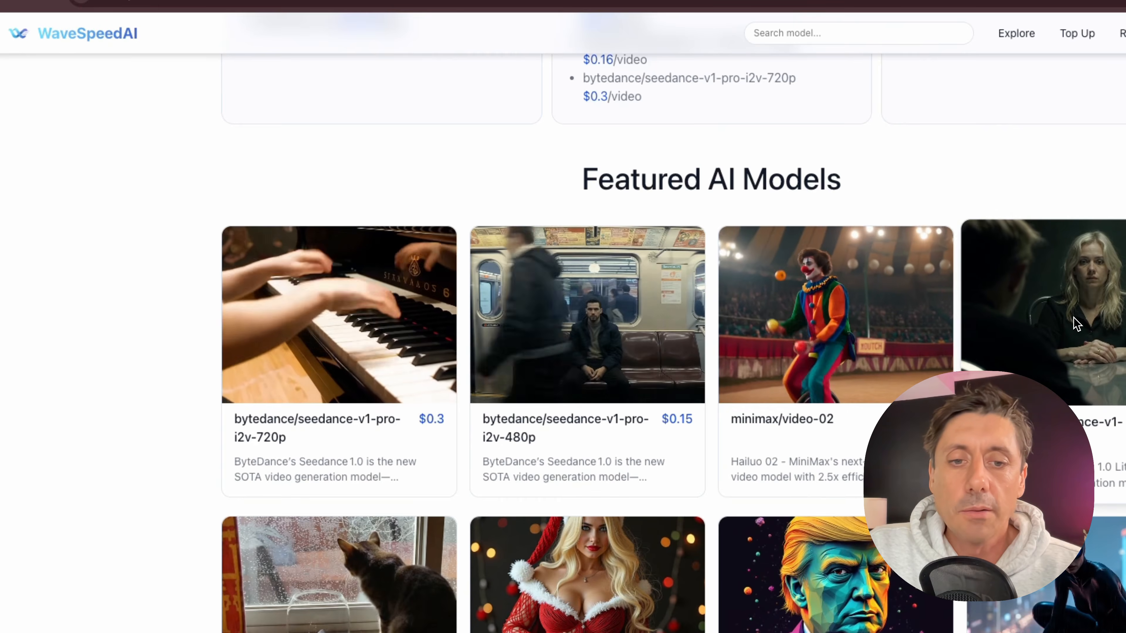
pyautogui.scroll(-5, 1075, 322)
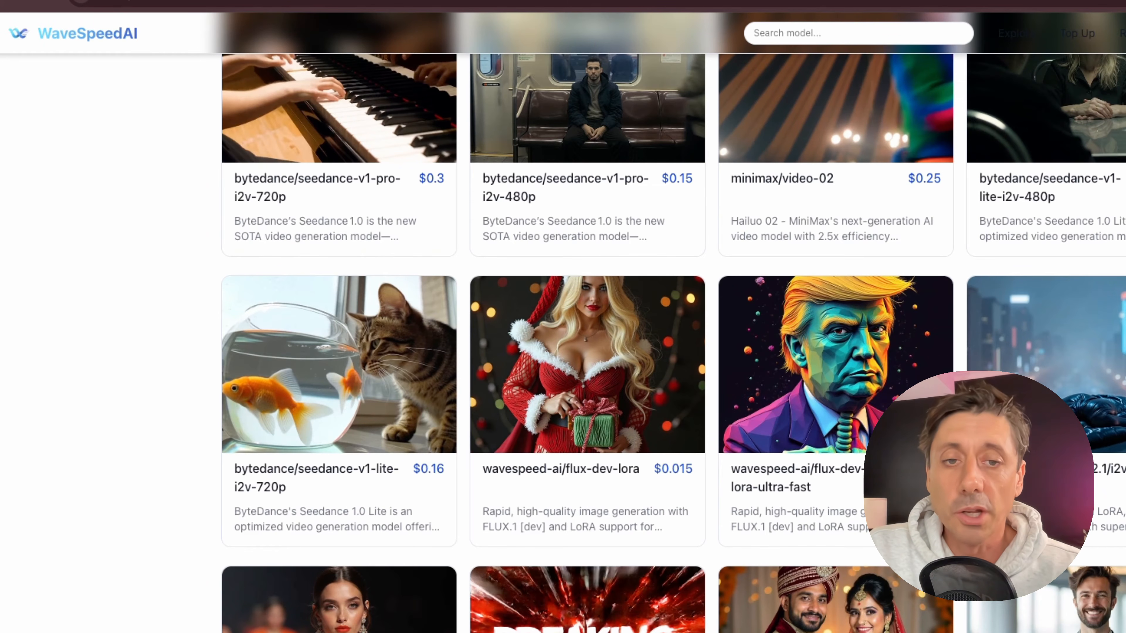
pyautogui.scroll(5, 146, 383)
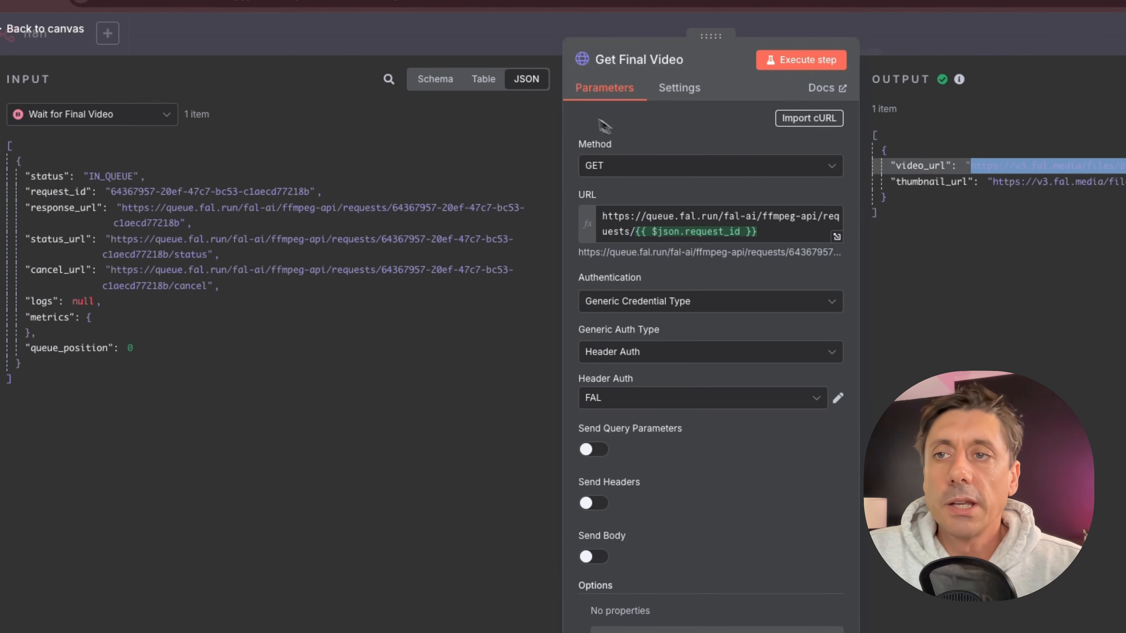
# Return to the workflow canvas and pan along the wavespeed workflow's nodes.
pyautogui.click(73, 31)
pyautogui.hscroll(-10, 442, 490)
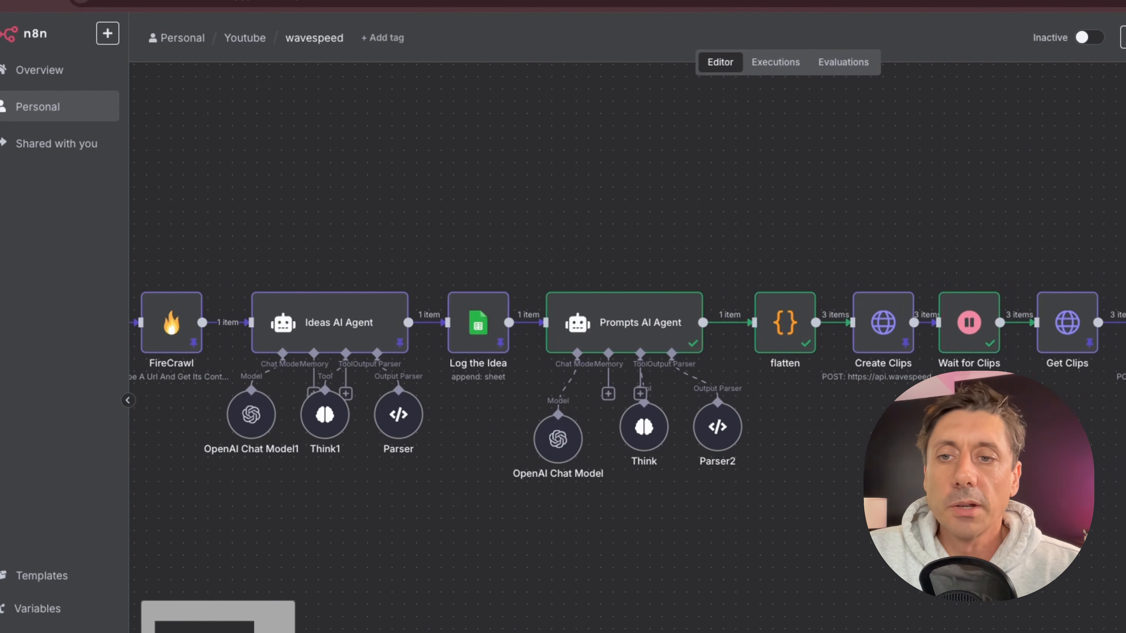
pyautogui.hscroll(-5, 621, 328)
pyautogui.hscroll(20, 620, 328)
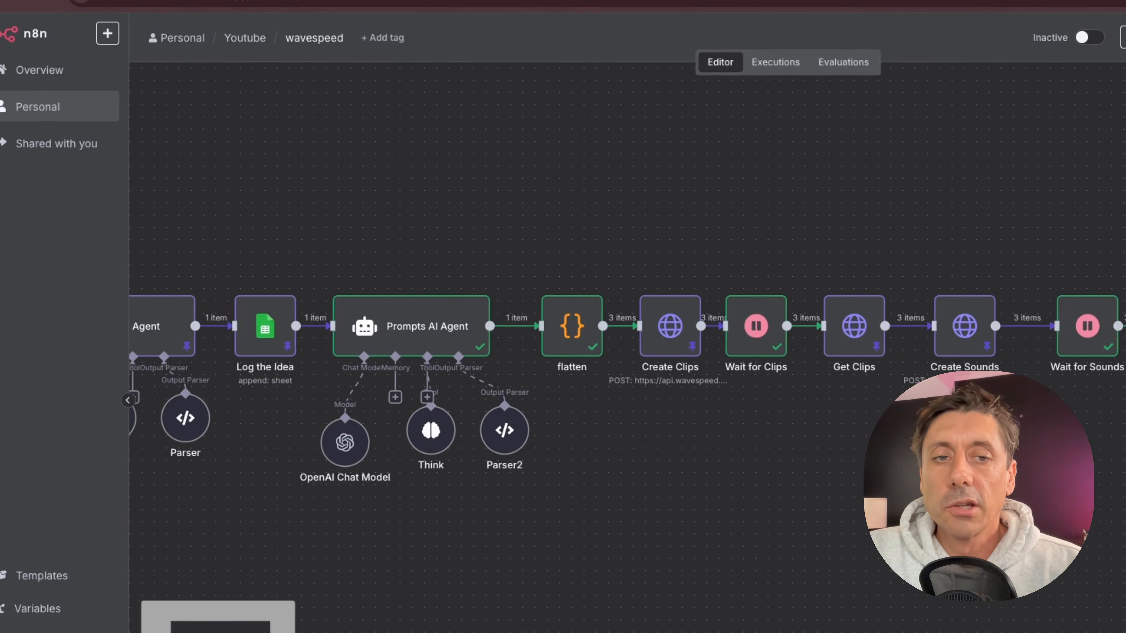
pyautogui.hscroll(-15, 457, 500)
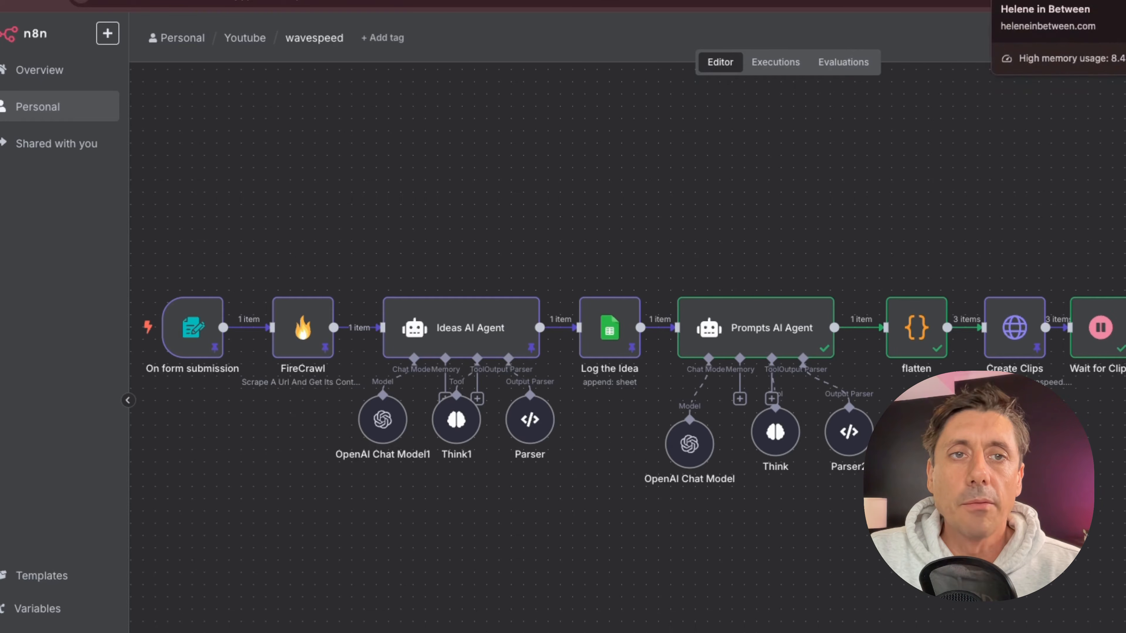
# Switch to the Paris travel guide article tab and scroll through it.
pyautogui.click(1038, 1)
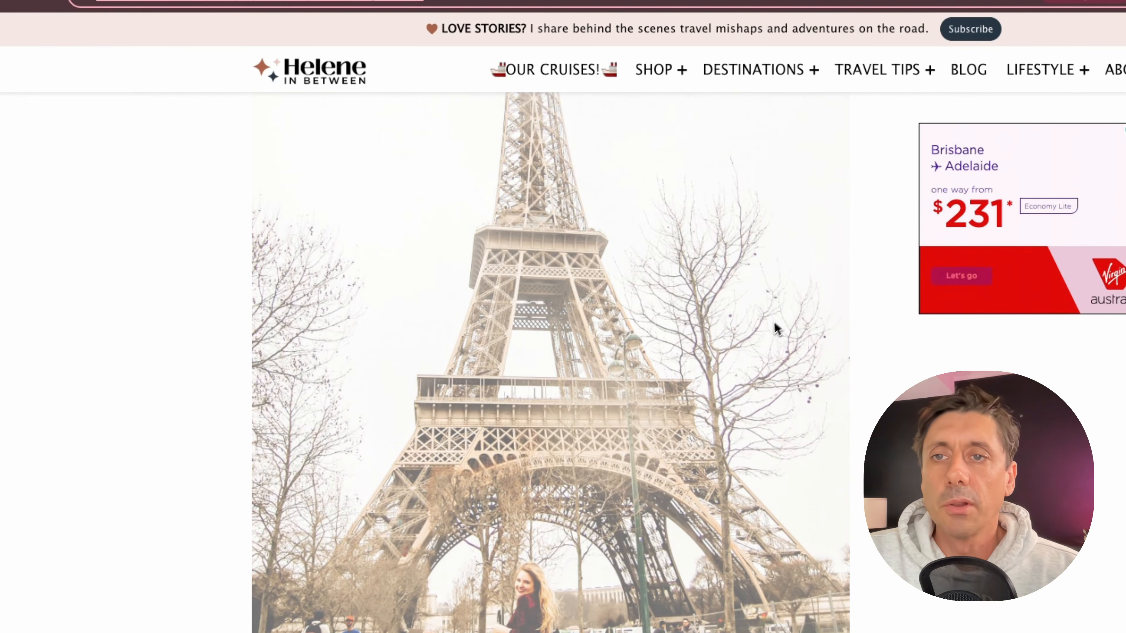
pyautogui.scroll(-20, 542, 351)
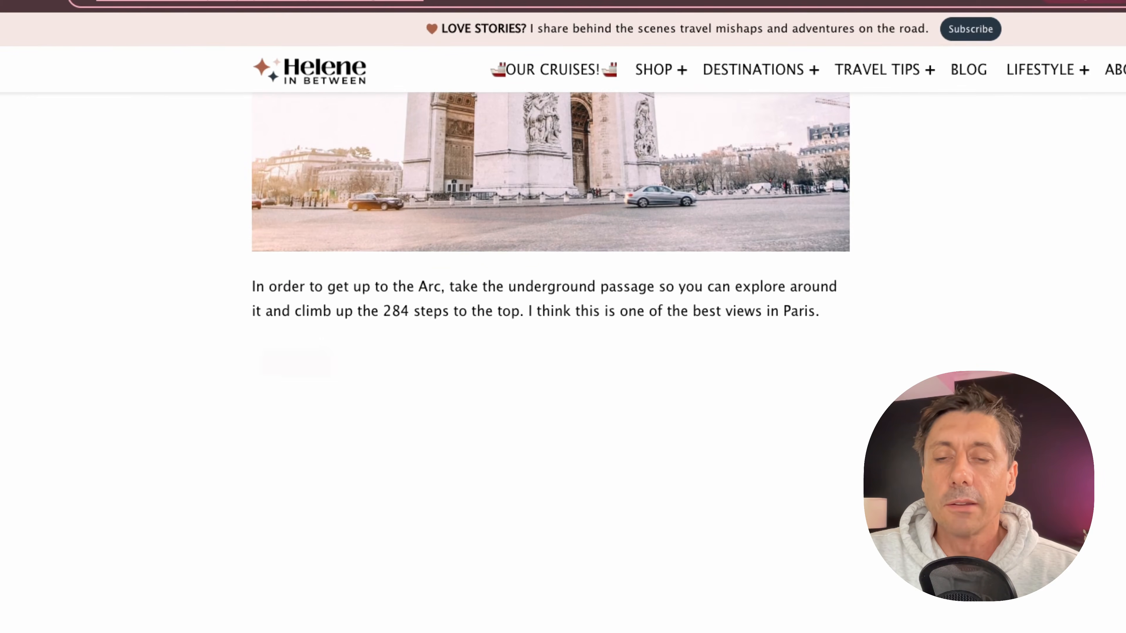
pyautogui.scroll(15, 525, 339)
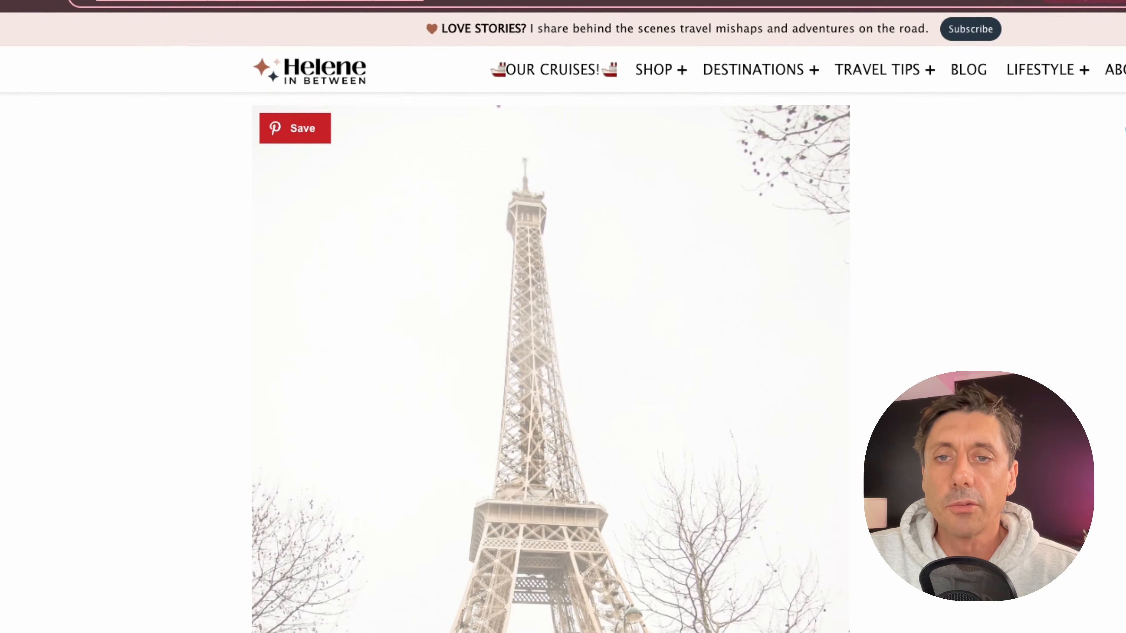
pyautogui.scroll(15, 366, 450)
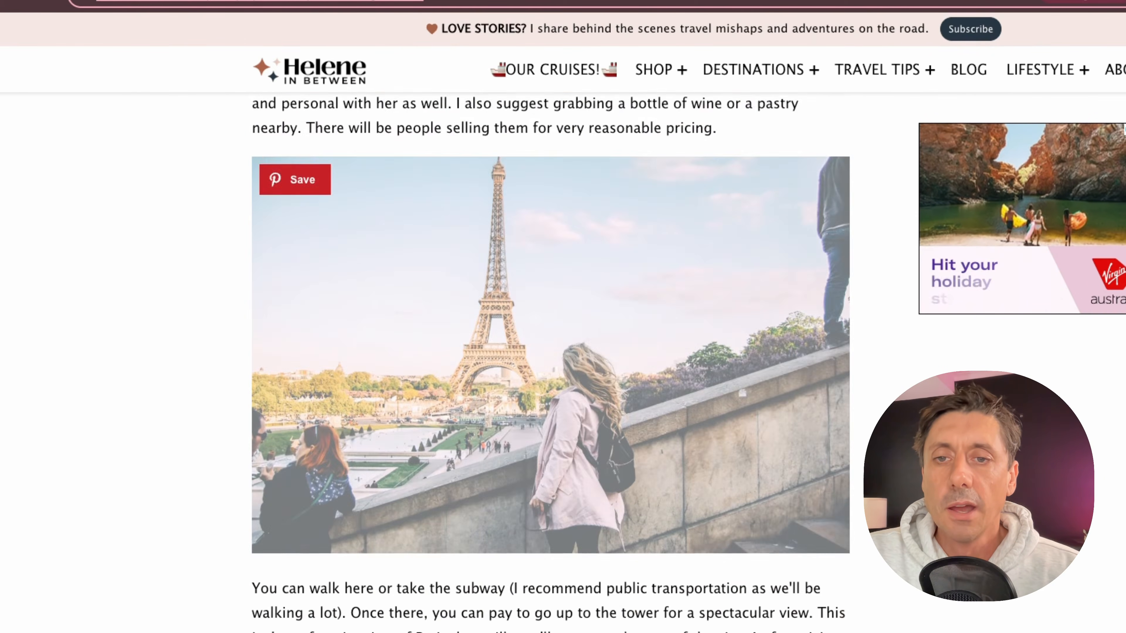
pyautogui.scroll(15, 365, 455)
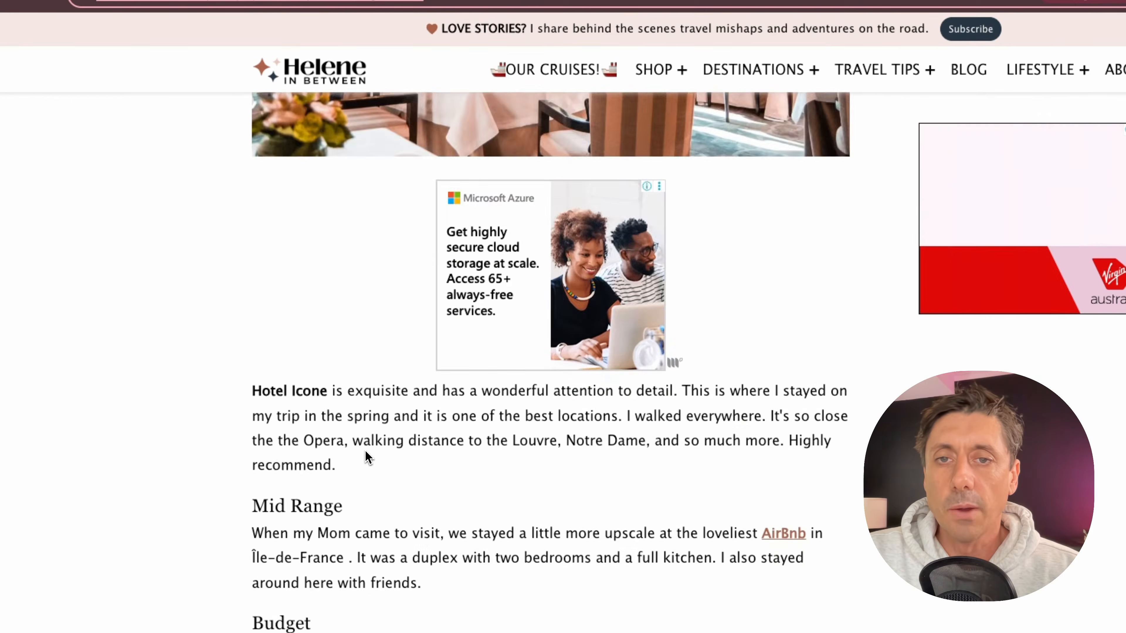
pyautogui.scroll(1, 366, 450)
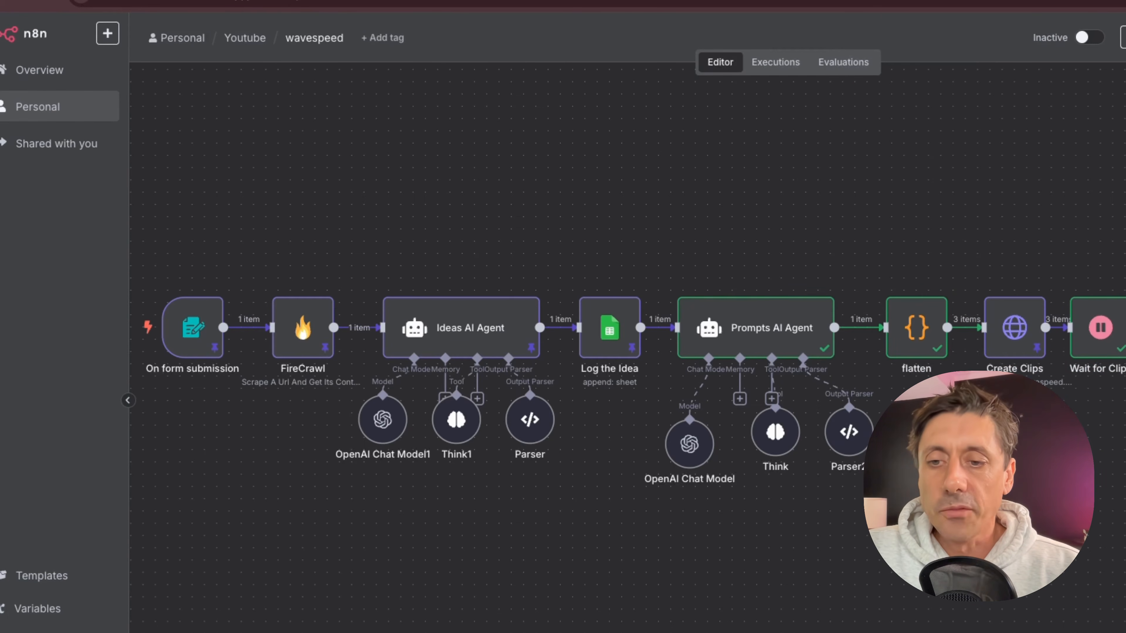
# Raise the Create Clips and Get Clips nodes above the main workflow line.
pyautogui.press('-')
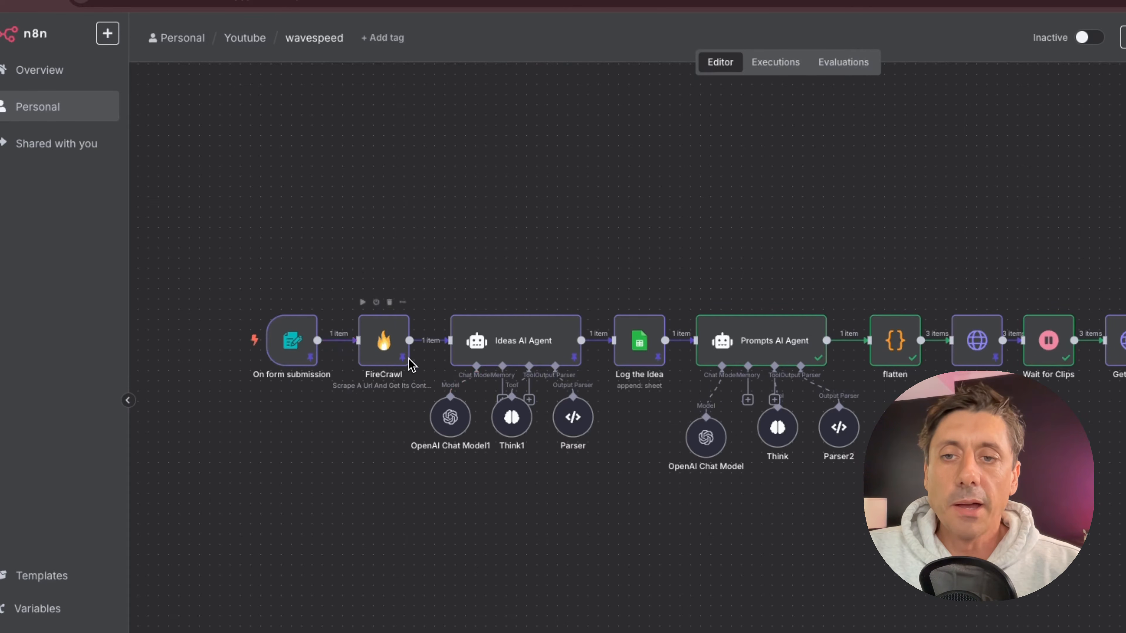
pyautogui.moveTo(384, 346)
pyautogui.mouseDown()
pyautogui.moveTo(385, 189)
pyautogui.moveTo(386, 341)
pyautogui.mouseUp()
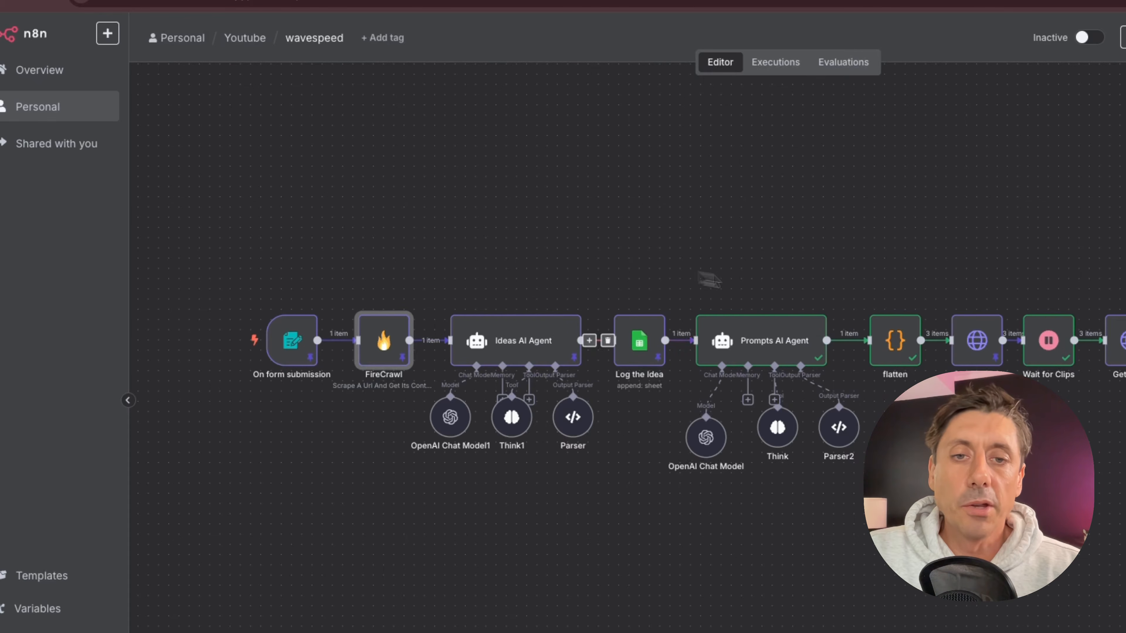
pyautogui.hscroll(7, 691, 278)
pyautogui.hscroll(1, 794, 531)
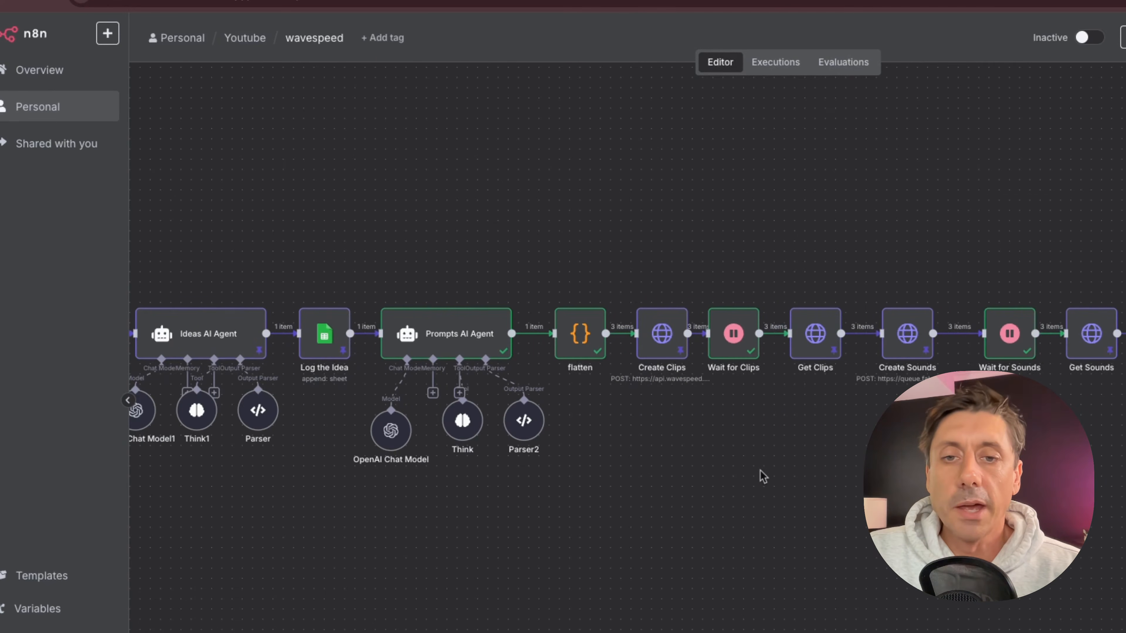
pyautogui.moveTo(664, 340); pyautogui.dragTo(664, 257)
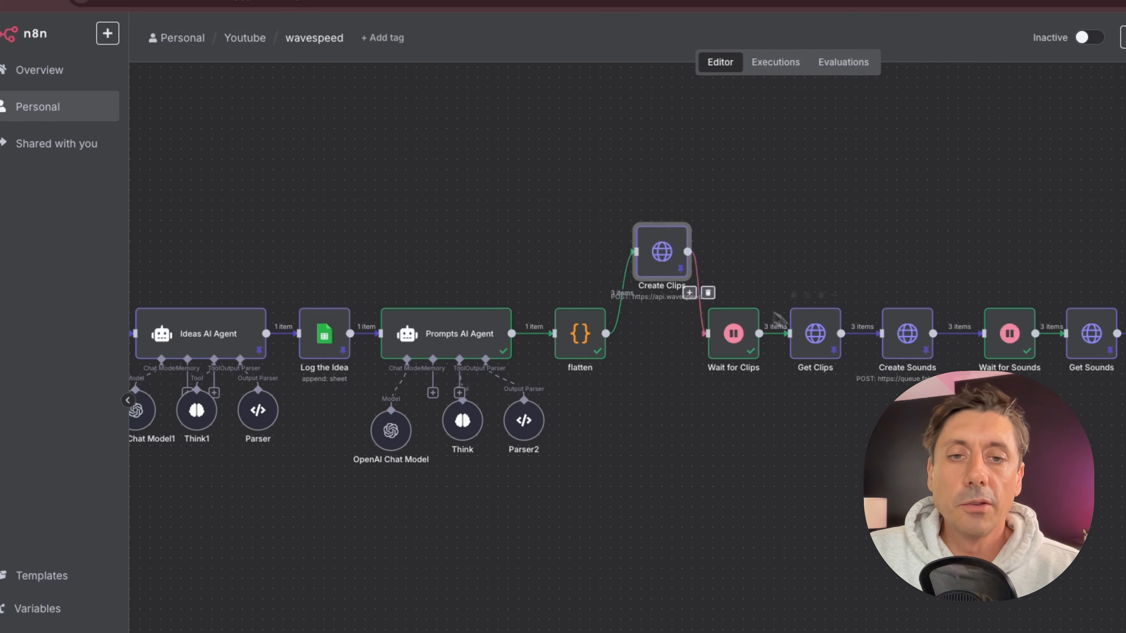
pyautogui.moveTo(826, 342); pyautogui.dragTo(816, 259)
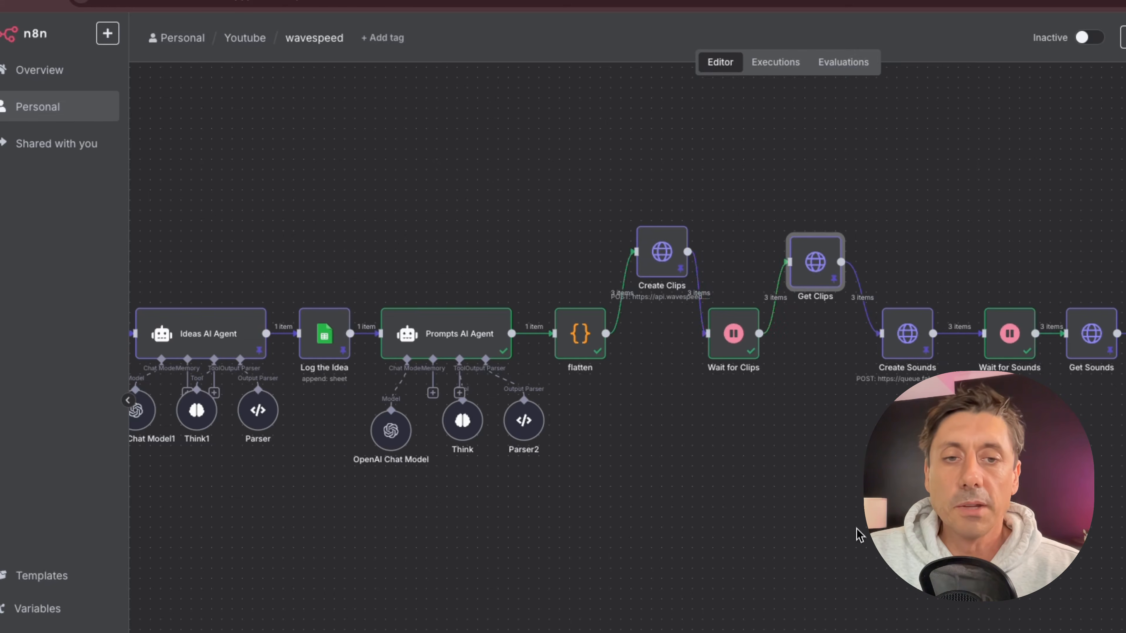
# Reposition the Create Sounds and Sequence Video nodes along the workflow.
pyautogui.press('Escape')
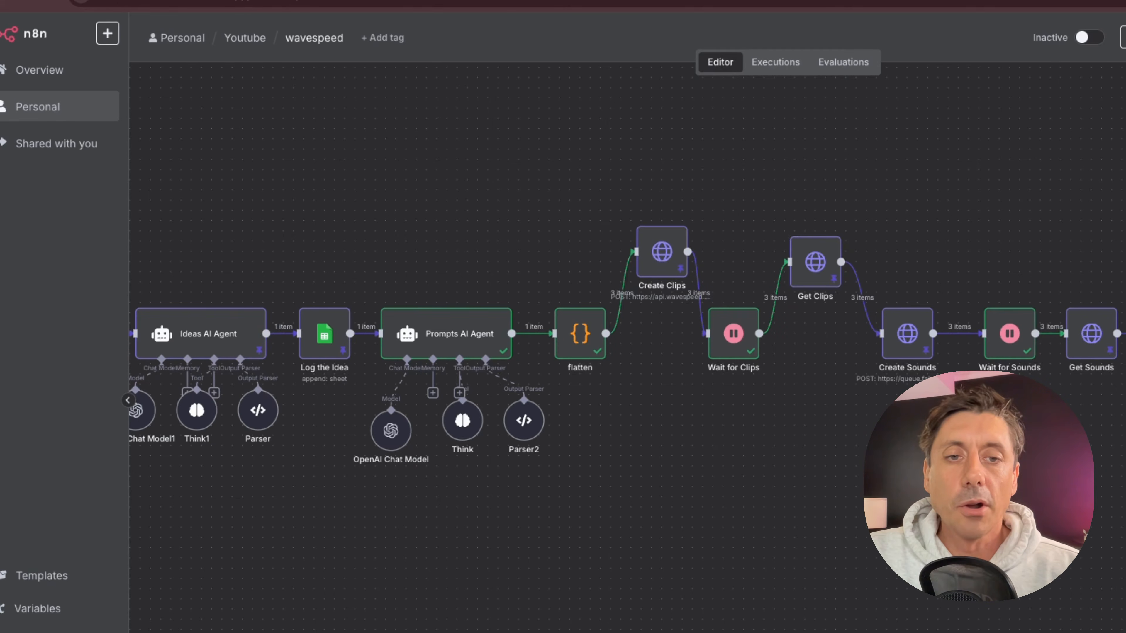
pyautogui.moveTo(914, 351)
pyautogui.mouseDown()
pyautogui.moveTo(918, 288)
pyautogui.moveTo(907, 355)
pyautogui.mouseUp()
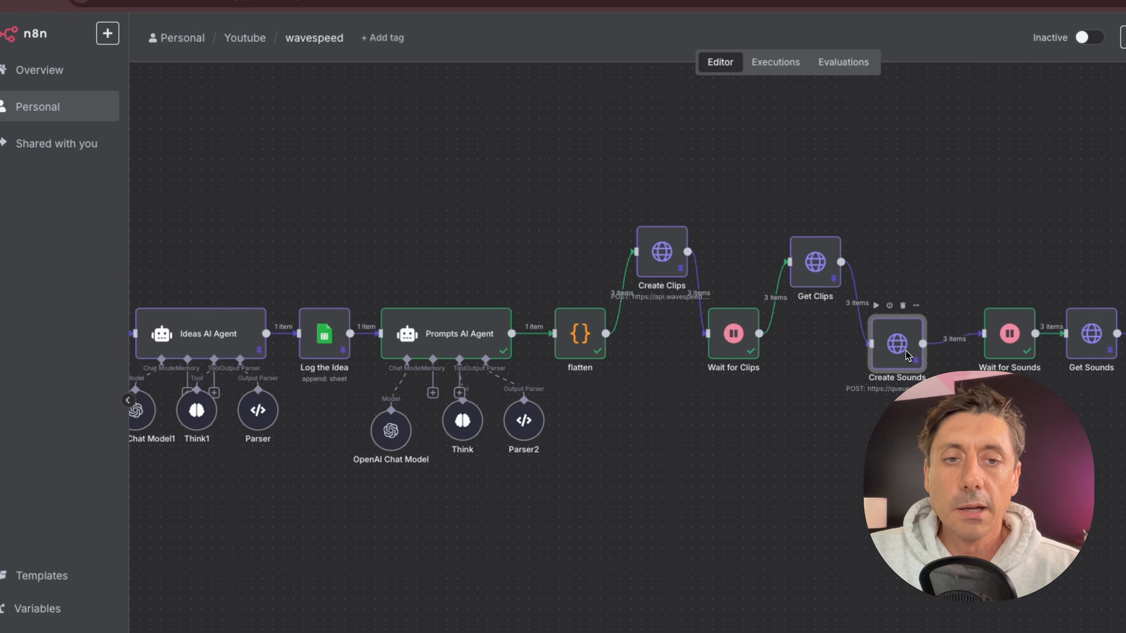
pyautogui.hscroll(10, 908, 355)
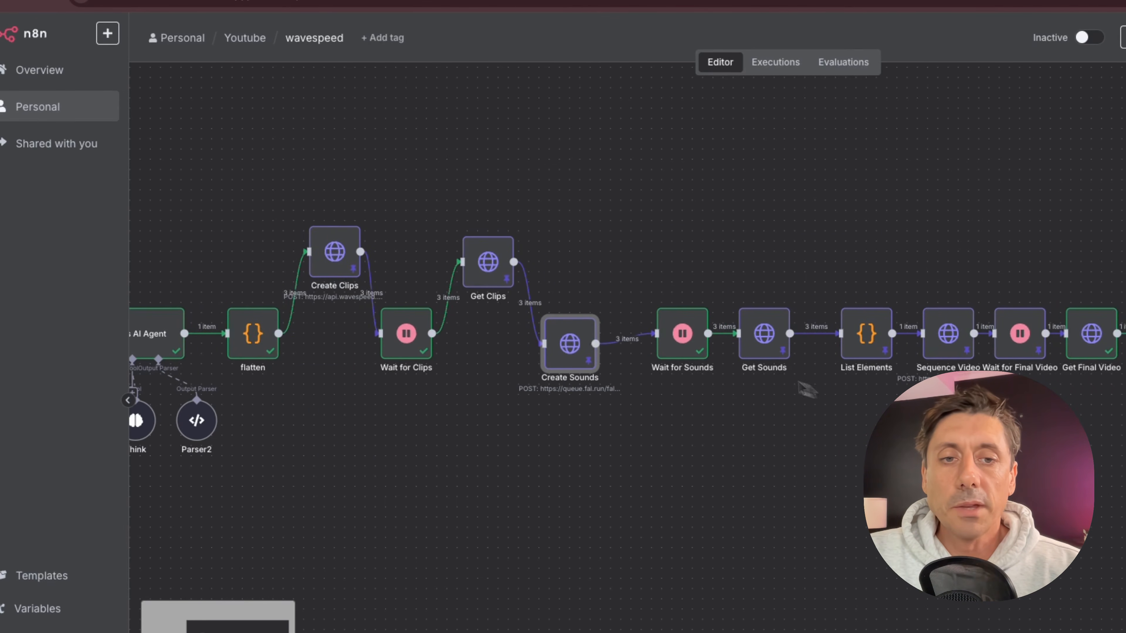
pyautogui.moveTo(960, 349); pyautogui.dragTo(950, 277)
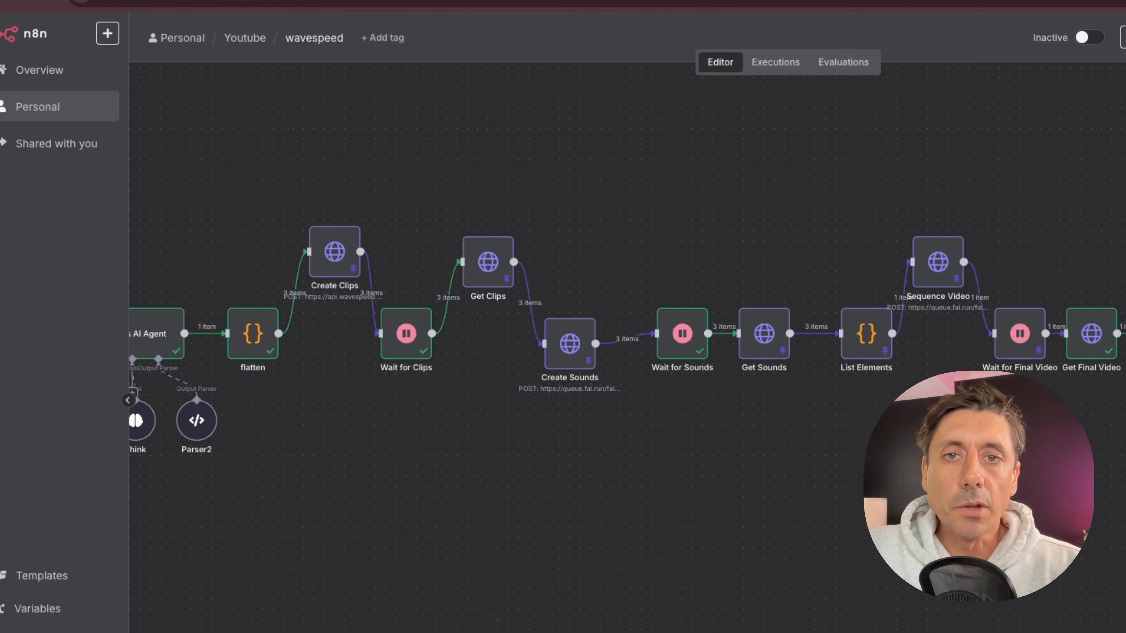
# Pan back to the workflow start and search the node panel for form nodes.
pyautogui.hscroll(-10, 621, 333)
pyautogui.hscroll(10, 621, 333)
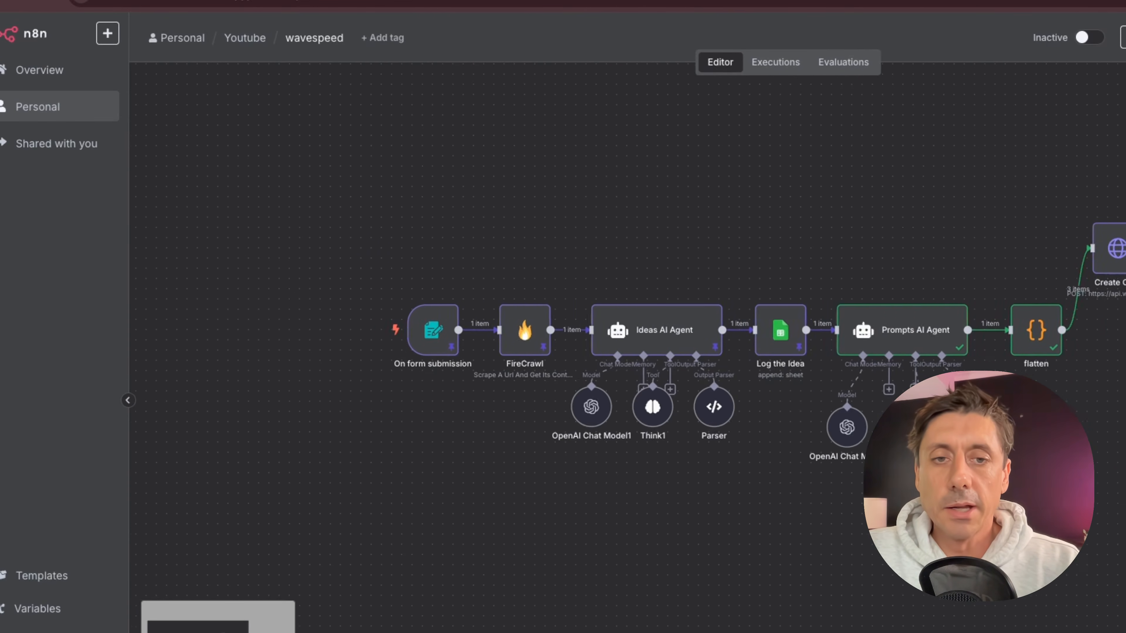
pyautogui.hscroll(-1, 621, 333)
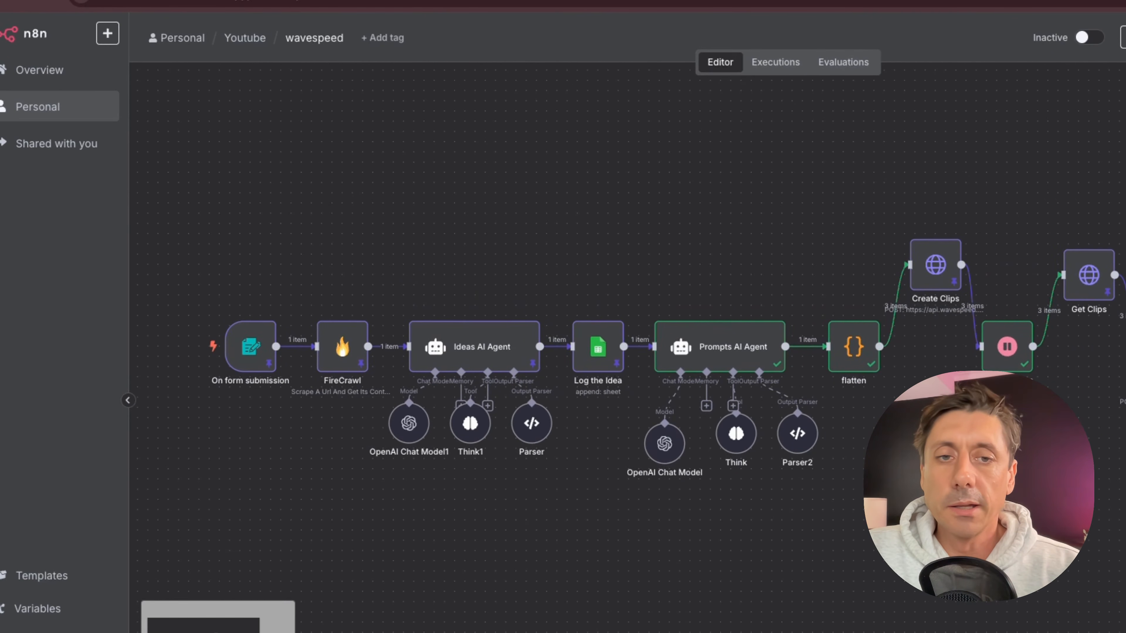
pyautogui.hscroll(-1, 621, 333)
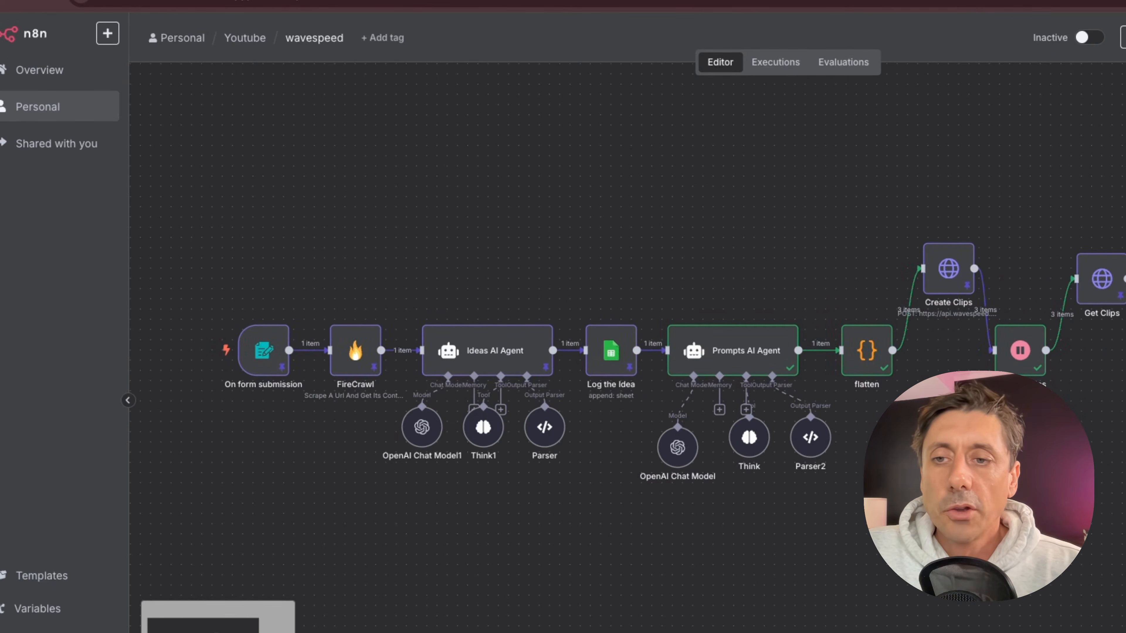
pyautogui.moveTo(267, 360)
pyautogui.mouseDown()
pyautogui.moveTo(267, 236)
pyautogui.moveTo(268, 366)
pyautogui.mouseUp()
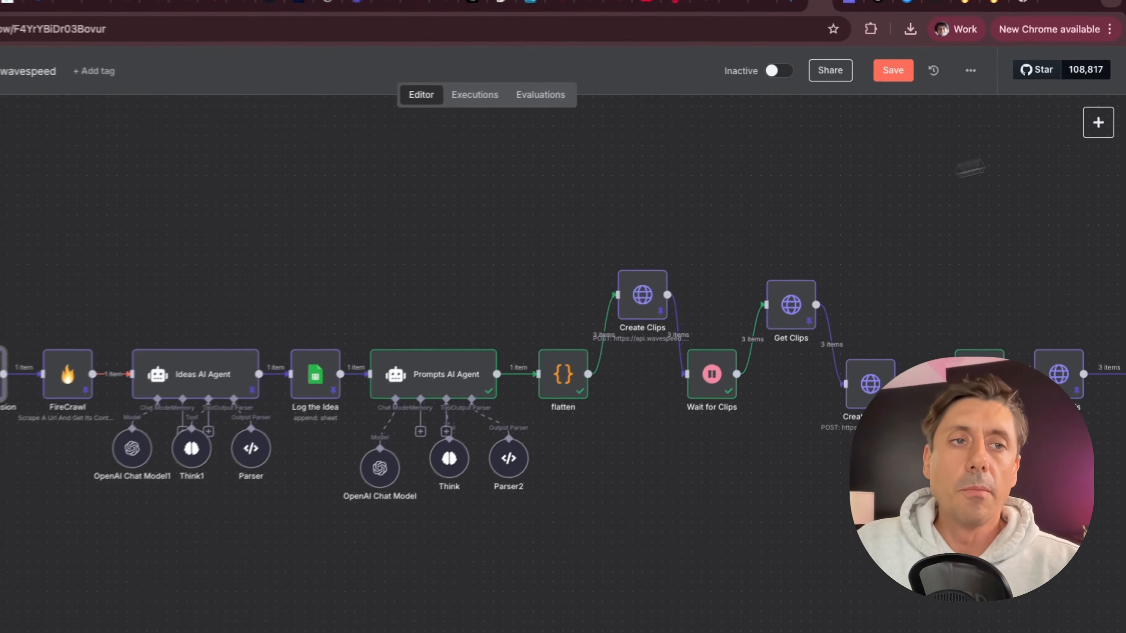
pyautogui.click(1105, 111)
pyautogui.write('m')
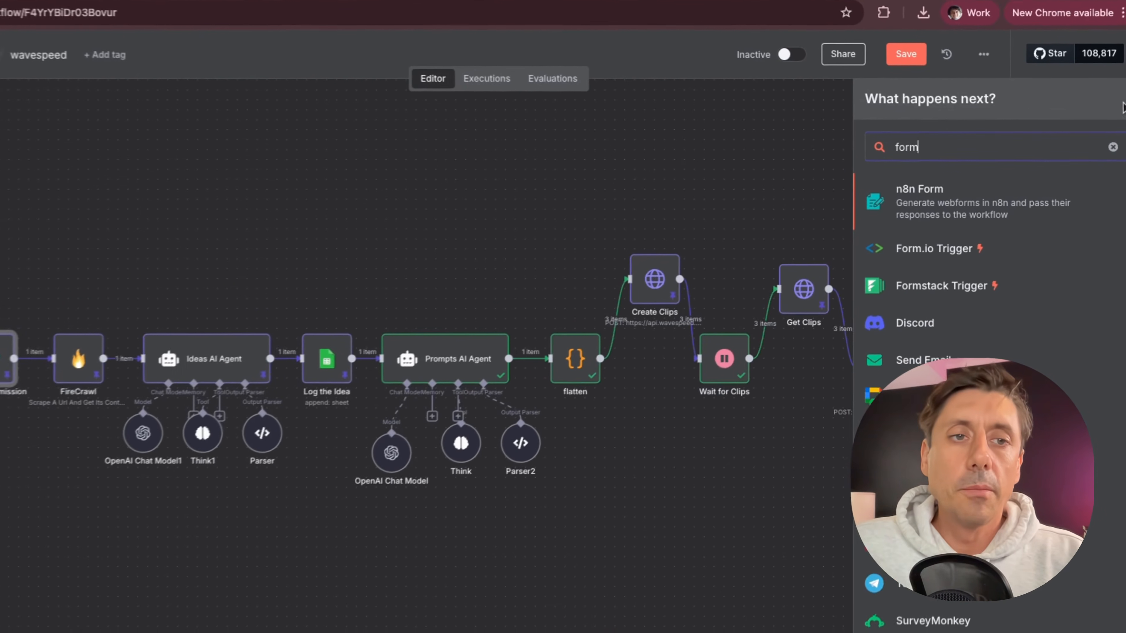
pyautogui.click(391, 185)
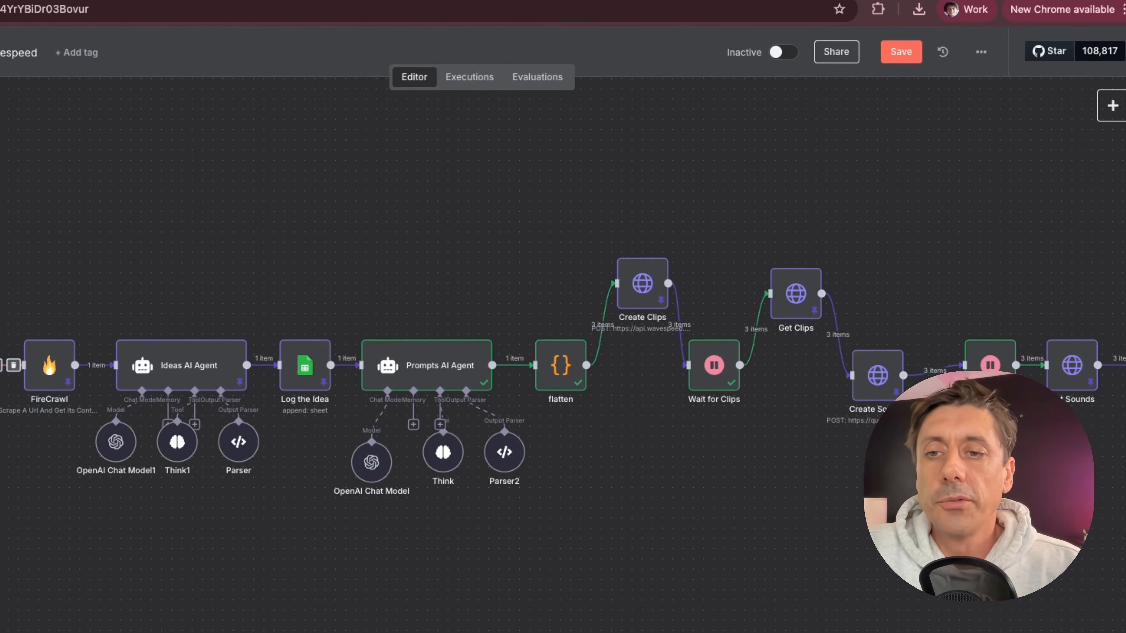
# Review the On form submission trigger's form settings, then nudge the trigger and FireCrawl nodes.
pyautogui.doubleClick(9, 364)
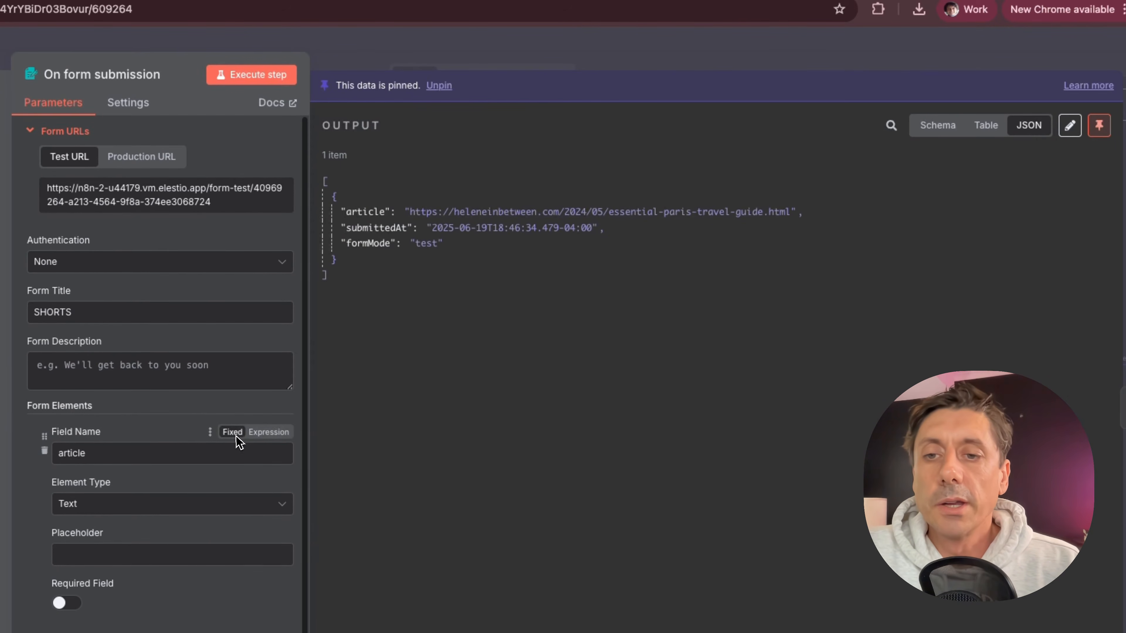
pyautogui.scroll(-3, 236, 441)
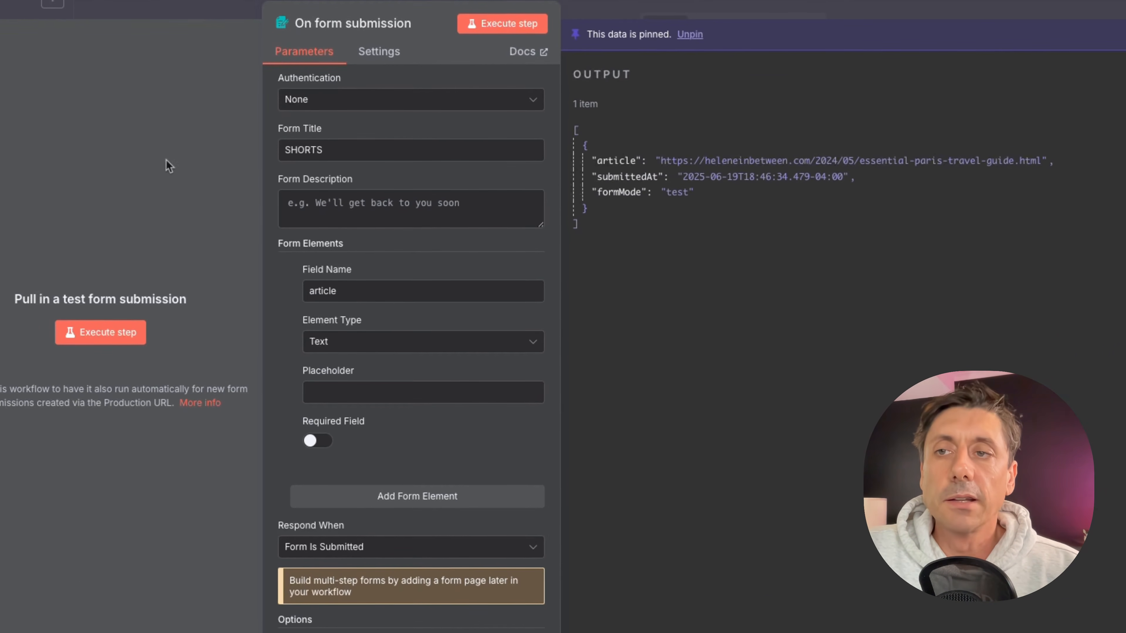
pyautogui.click(9, 5)
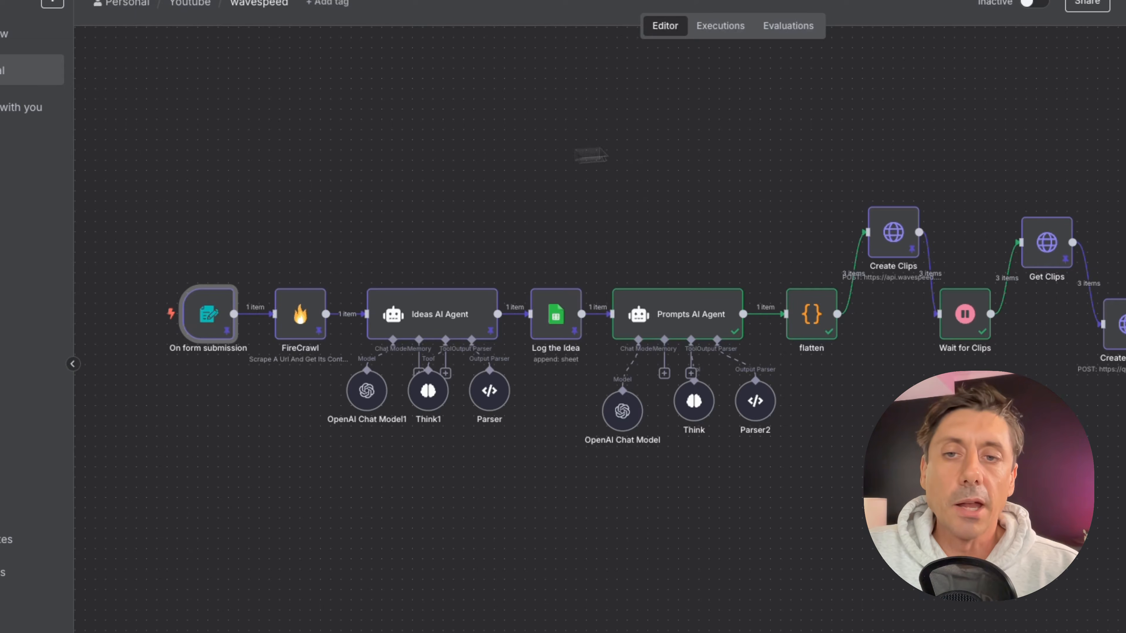
pyautogui.moveTo(199, 314)
pyautogui.mouseDown()
pyautogui.moveTo(141, 314)
pyautogui.moveTo(208, 314)
pyautogui.moveTo(188, 315)
pyautogui.mouseUp()
pyautogui.moveTo(315, 319)
pyautogui.mouseDown()
pyautogui.moveTo(313, 226)
pyautogui.moveTo(306, 317)
pyautogui.mouseUp()
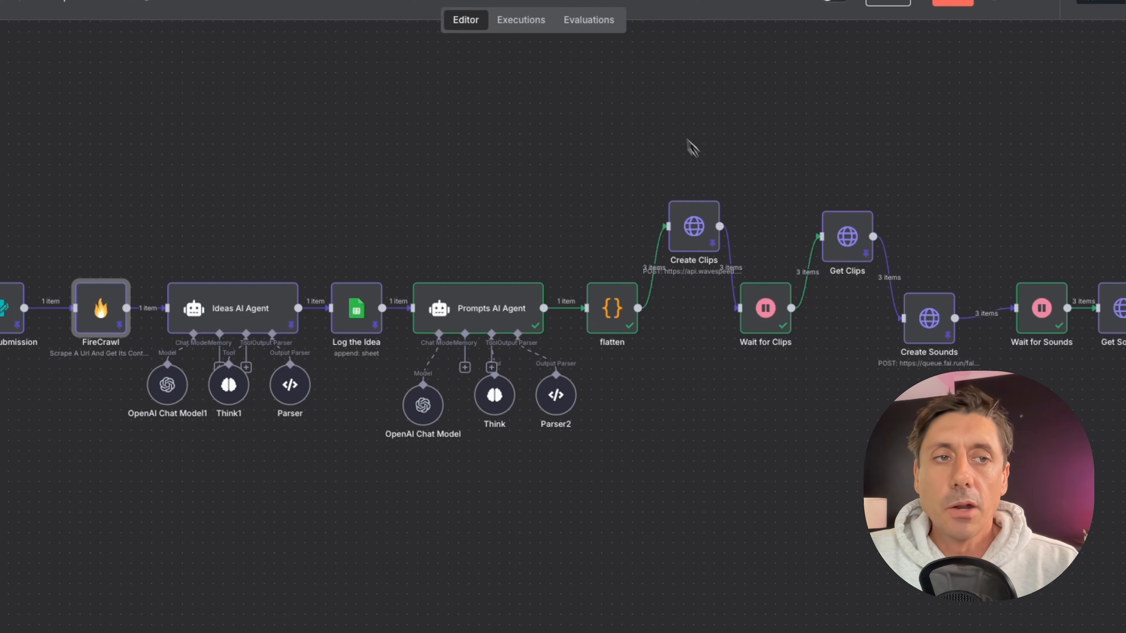
# Search the node panel for the FireCrawl node, then close the panel.
pyautogui.press('Tab')
pyautogui.write('fire')
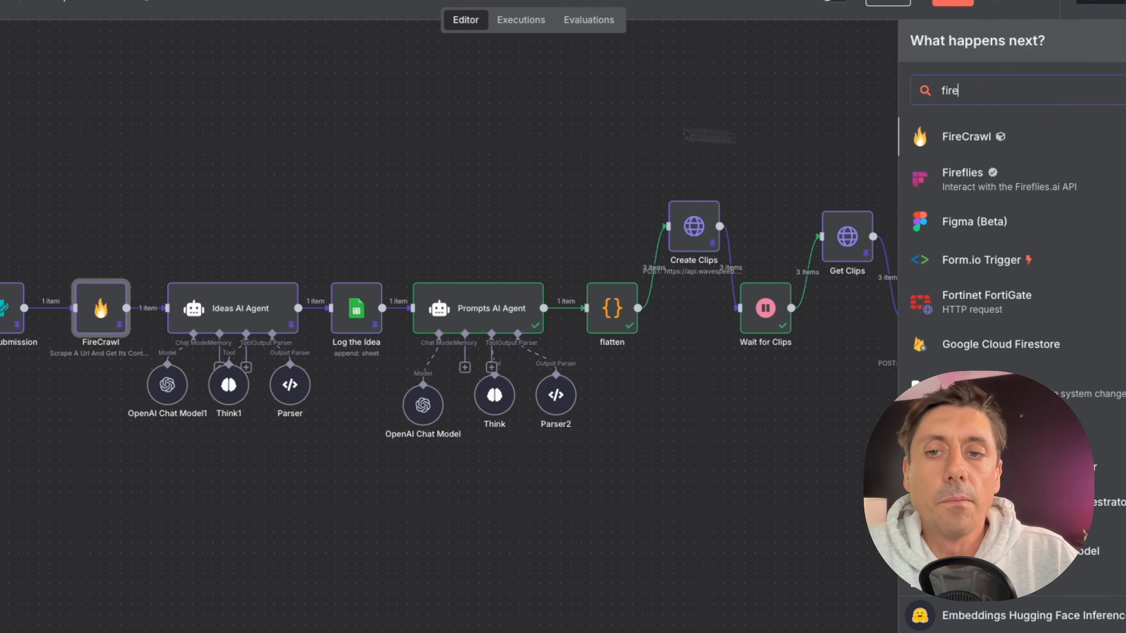
pyautogui.press('Escape')
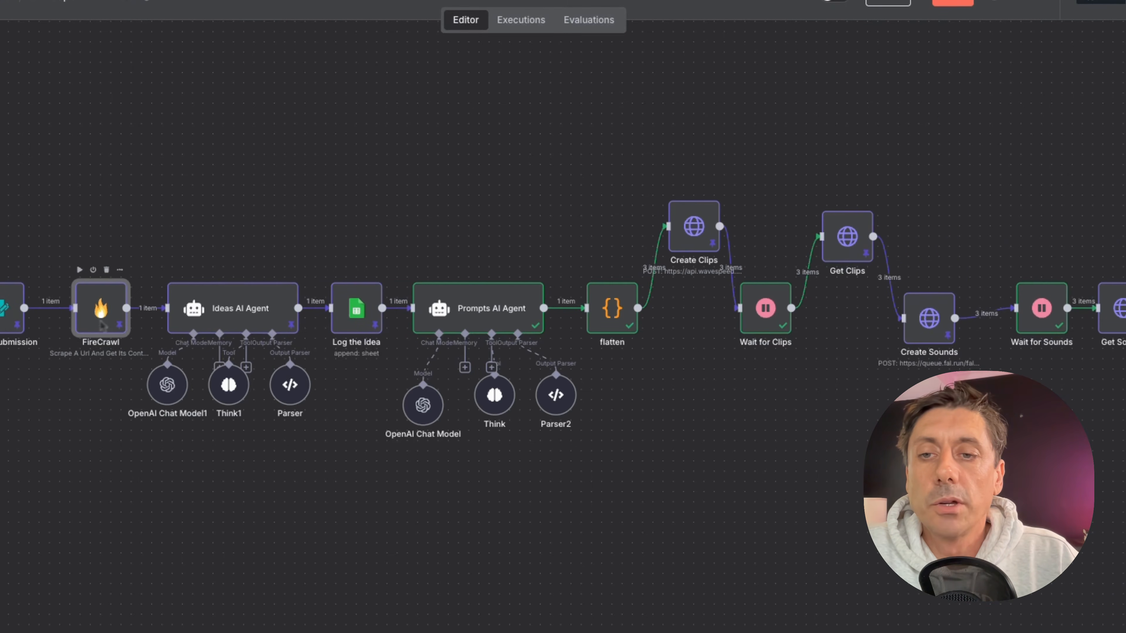
# Open the FireCrawl node and review its FireCrawl account credential settings.
pyautogui.doubleClick(102, 326)
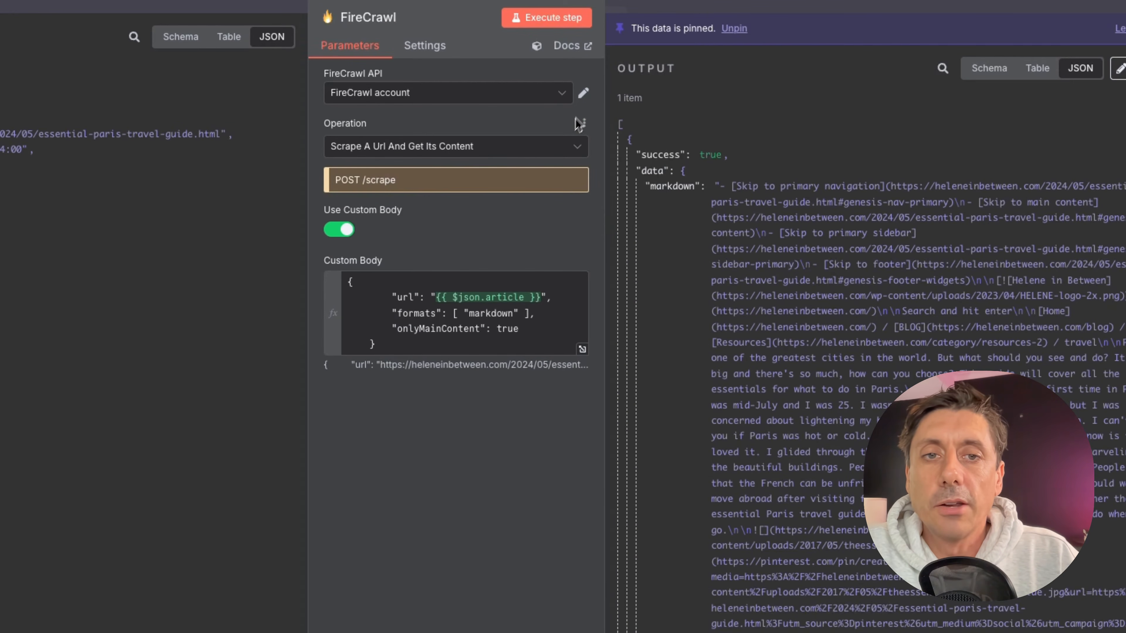
pyautogui.click(584, 94)
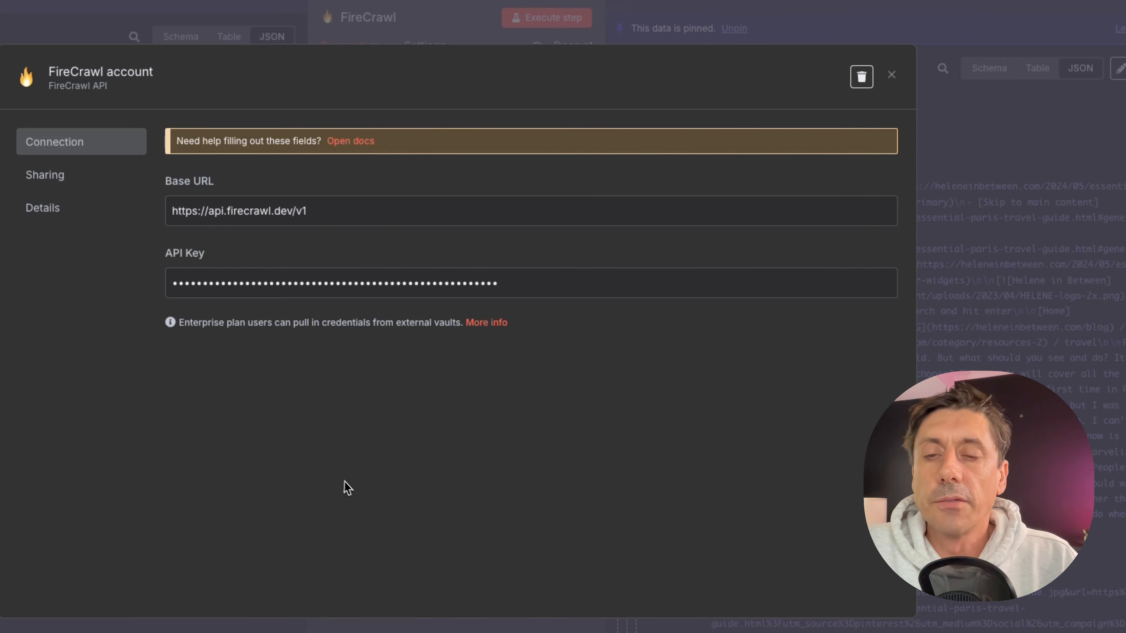
pyautogui.click(891, 75)
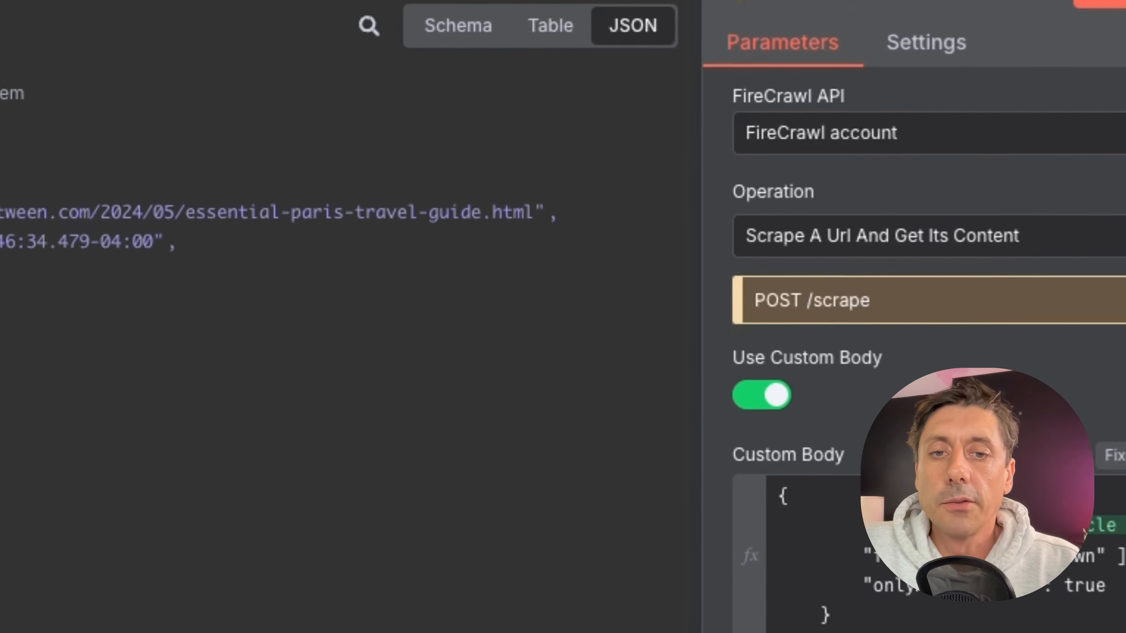
# Open the FireCrawl custom body in the expression editor, map the article field into it, then delete the inserted expression.
pyautogui.click(658, 342)
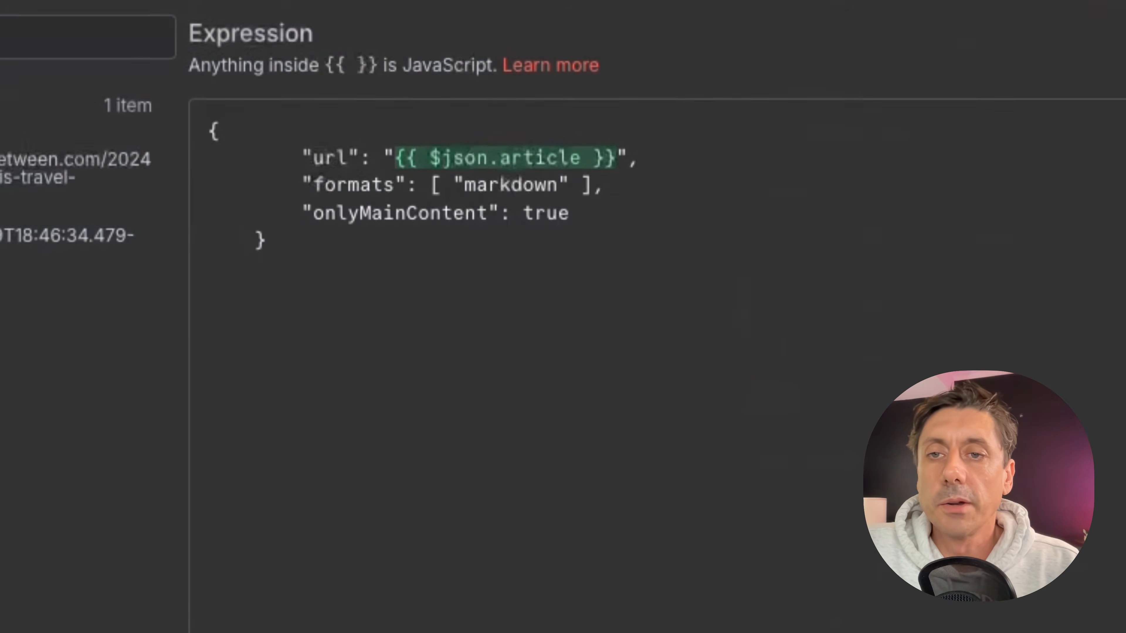
pyautogui.moveTo(309, 260); pyautogui.dragTo(200, 111)
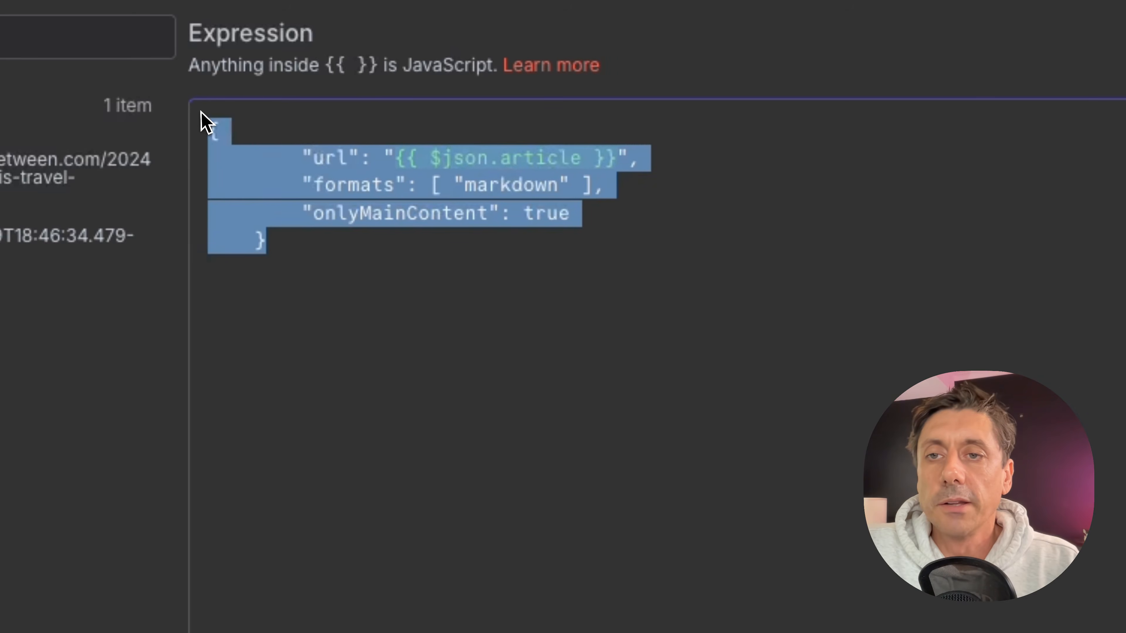
pyautogui.click(523, 417)
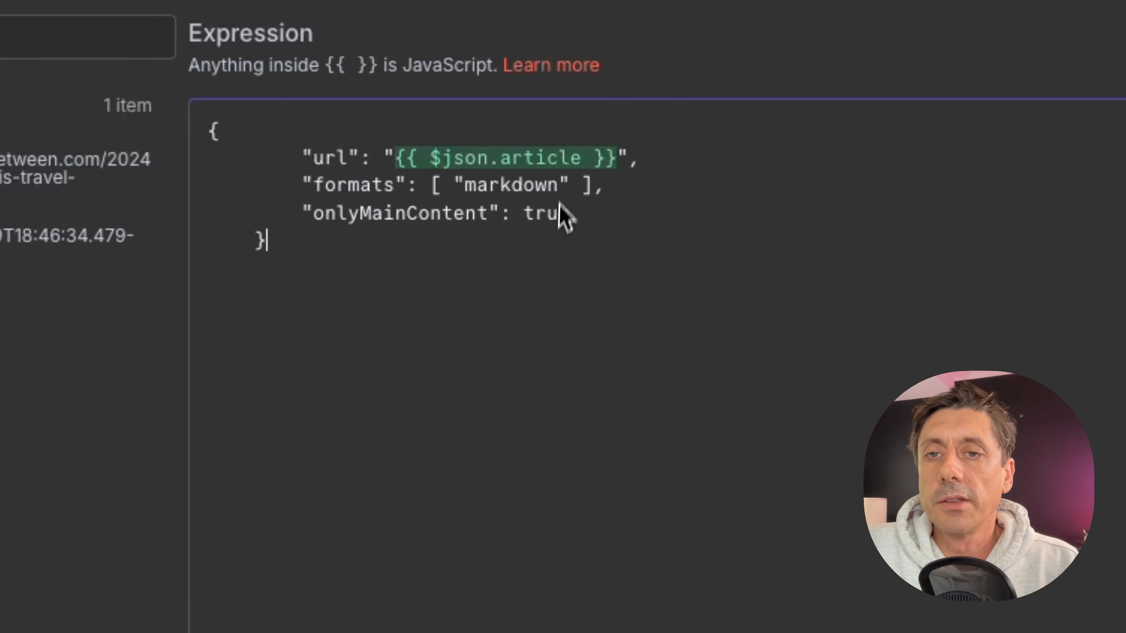
pyautogui.moveTo(396, 158); pyautogui.dragTo(604, 158)
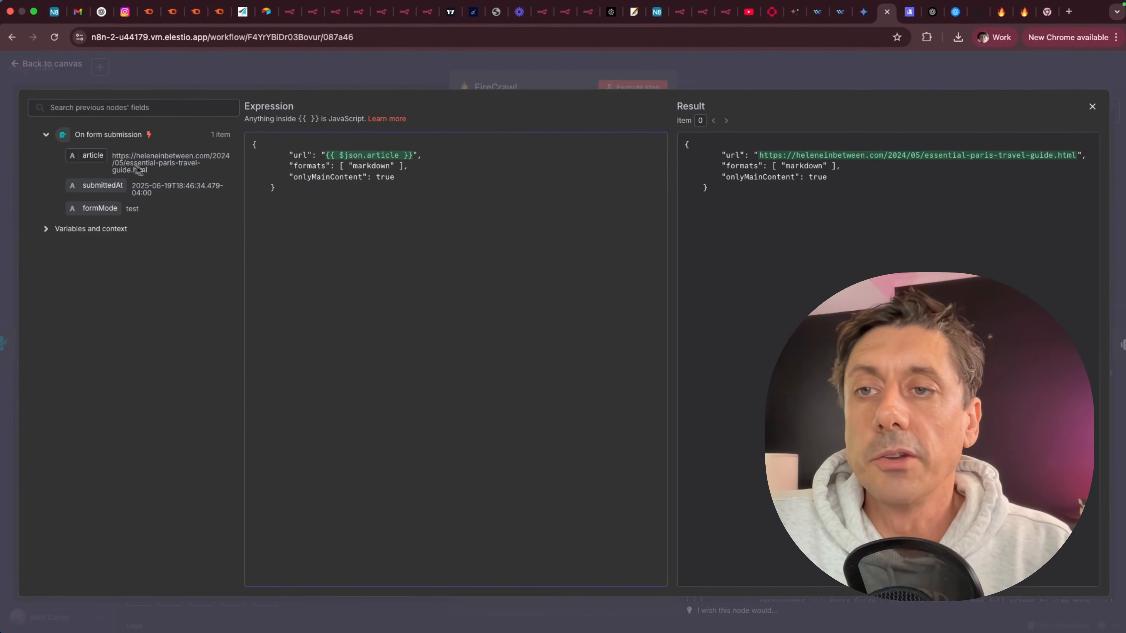
pyautogui.moveTo(89, 156); pyautogui.dragTo(303, 244)
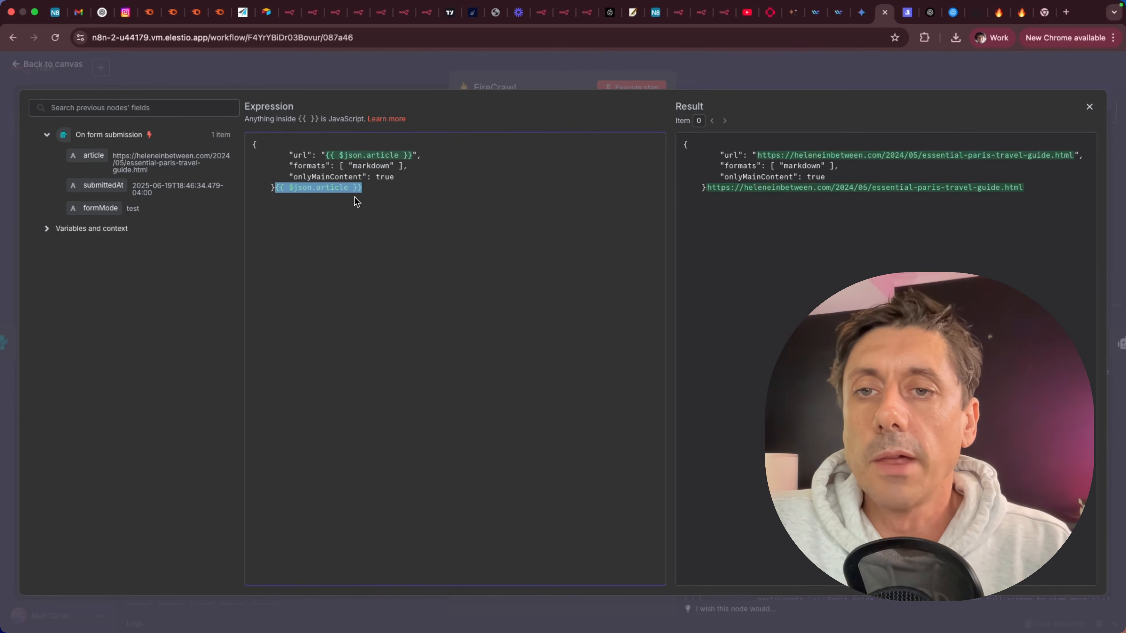
pyautogui.click(373, 195)
pyautogui.moveTo(369, 188); pyautogui.dragTo(280, 188)
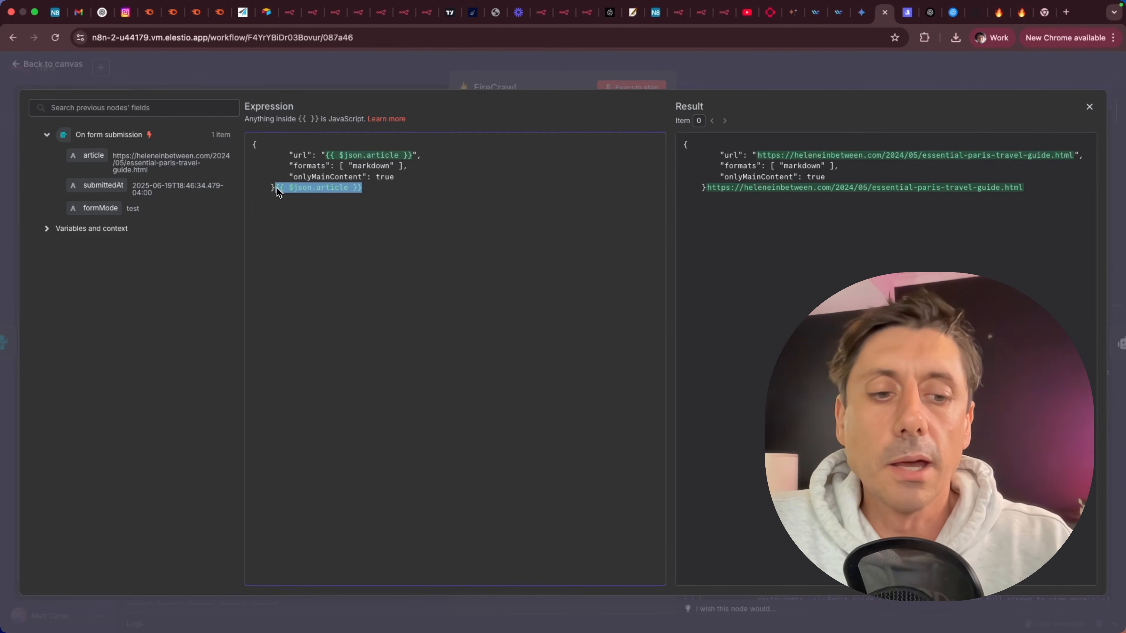
pyautogui.press('BackSpace')
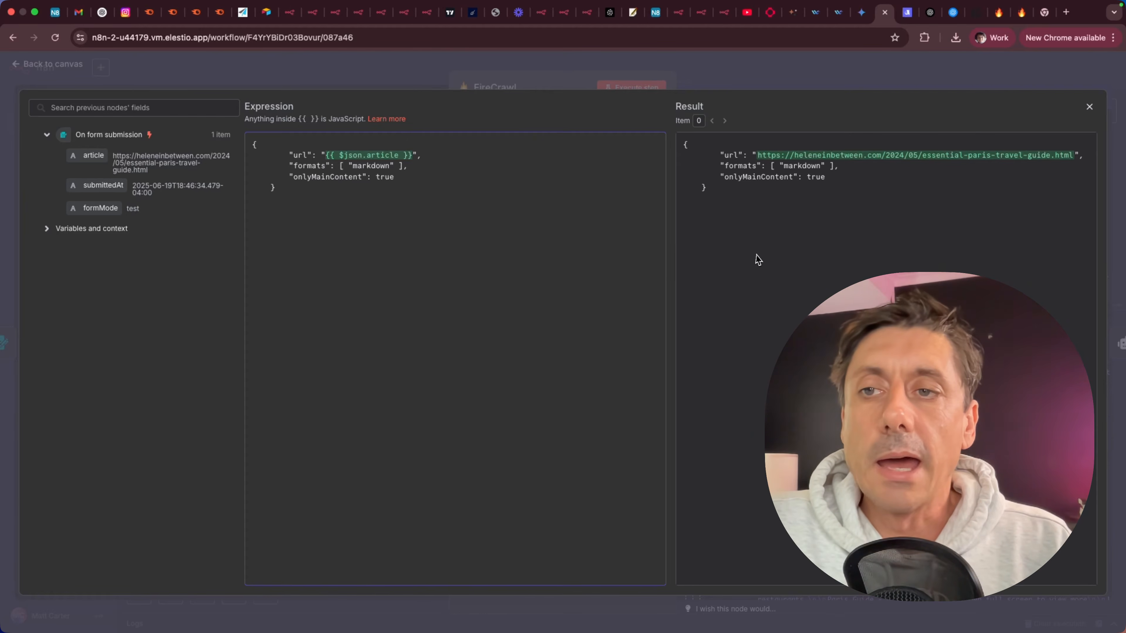
pyautogui.click(1091, 108)
# Return to the canvas and nudge the Ideas AI Agent node slightly.
pyautogui.scroll(-20, 870, 266)
pyautogui.scroll(20, 871, 267)
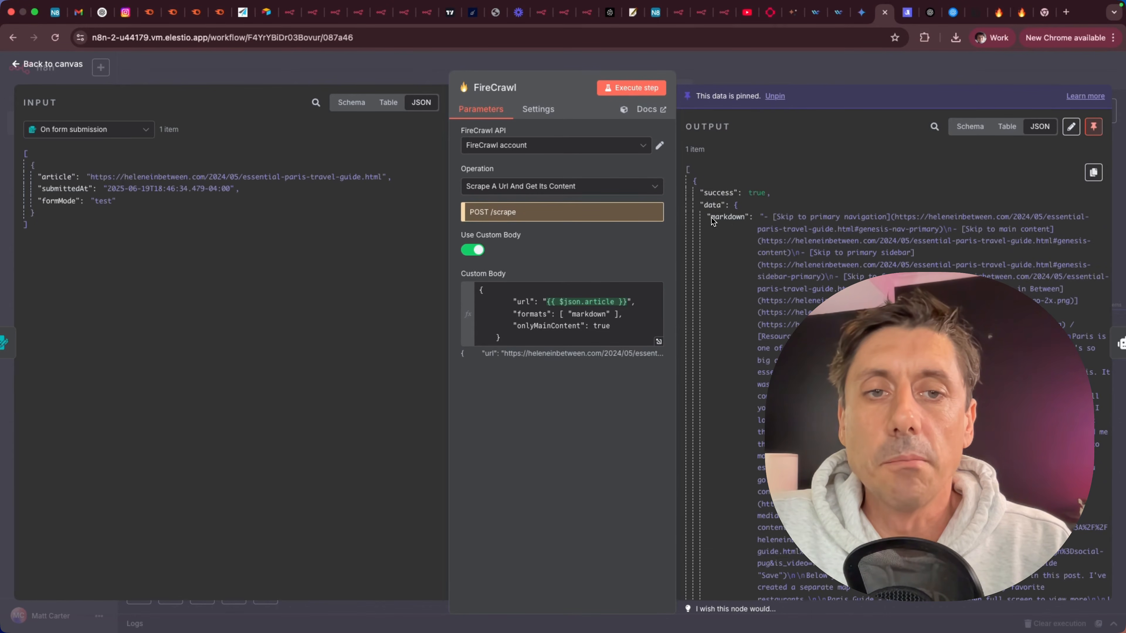
pyautogui.click(59, 70)
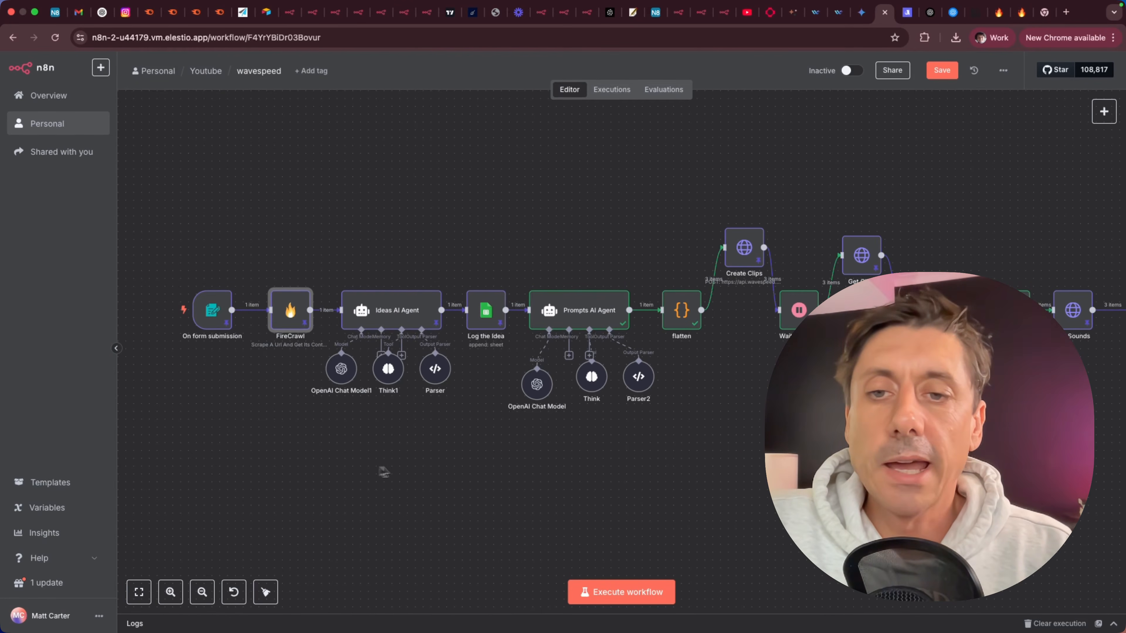
pyautogui.moveTo(392, 321)
pyautogui.mouseDown()
pyautogui.moveTo(392, 154)
pyautogui.moveTo(389, 316)
pyautogui.mouseUp()
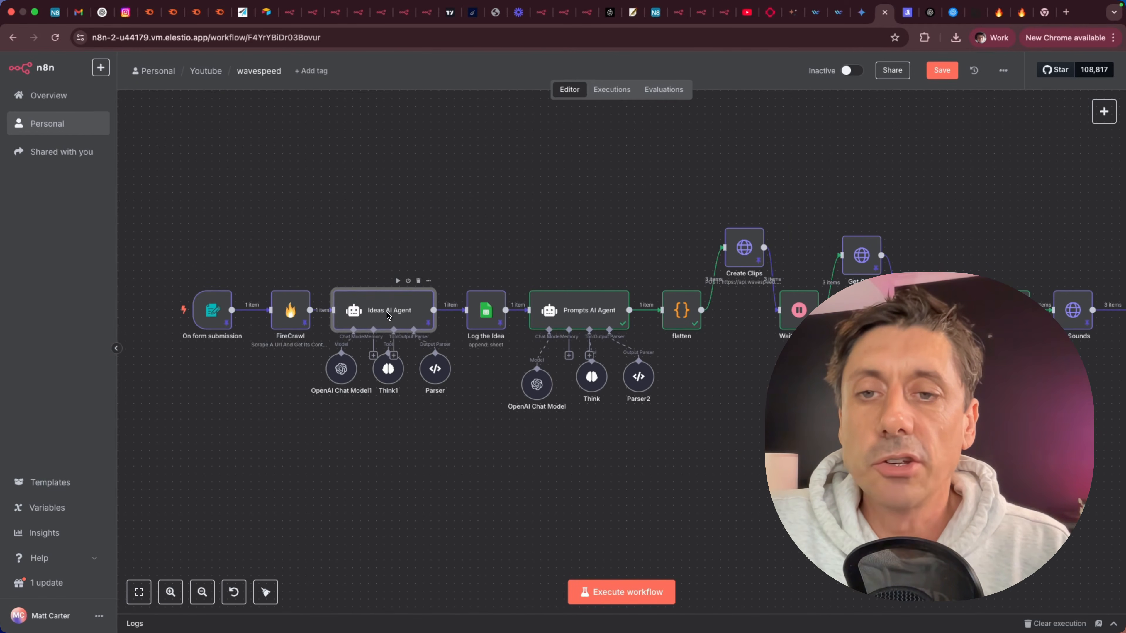
pyautogui.click(318, 484)
# Search the node panel for agent nodes, then close it.
pyautogui.click(1102, 111)
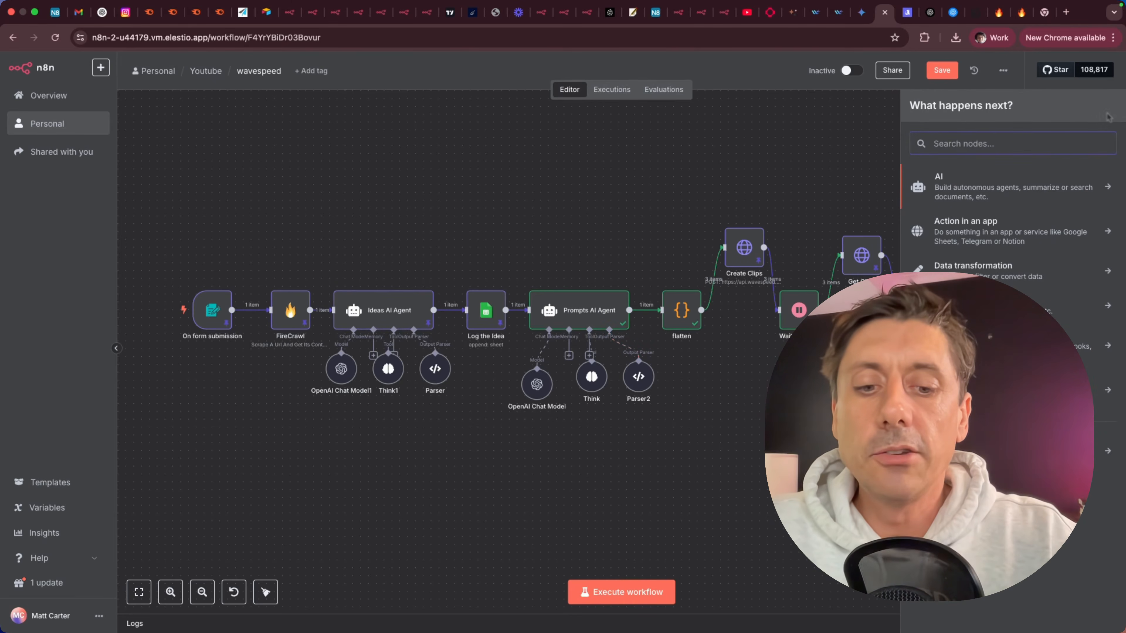
pyautogui.write('ag')
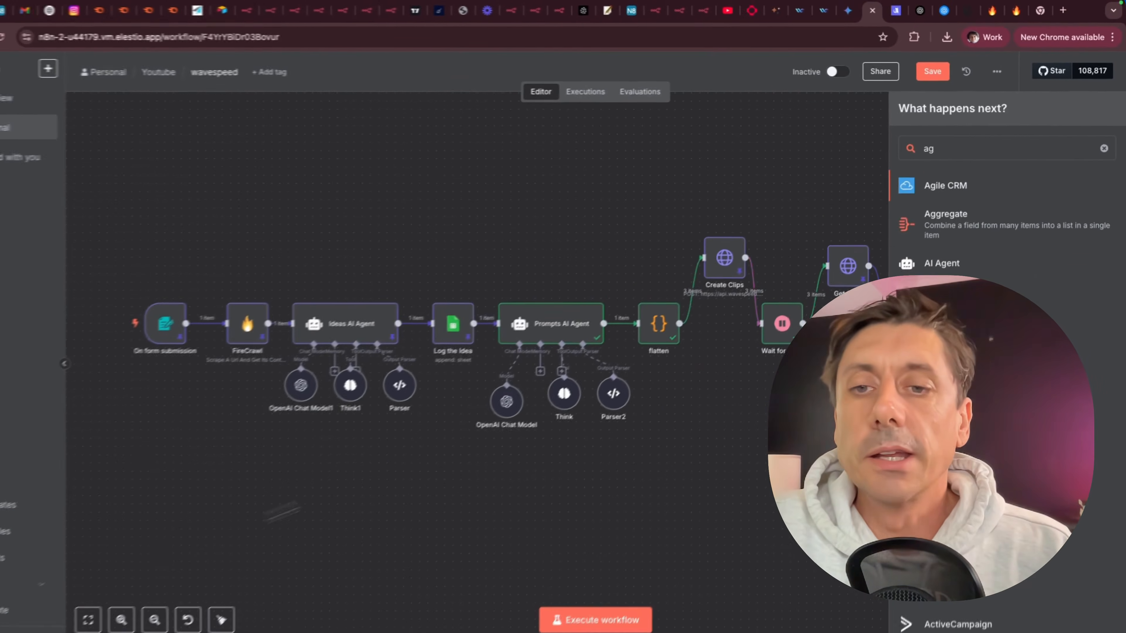
pyautogui.click(382, 474)
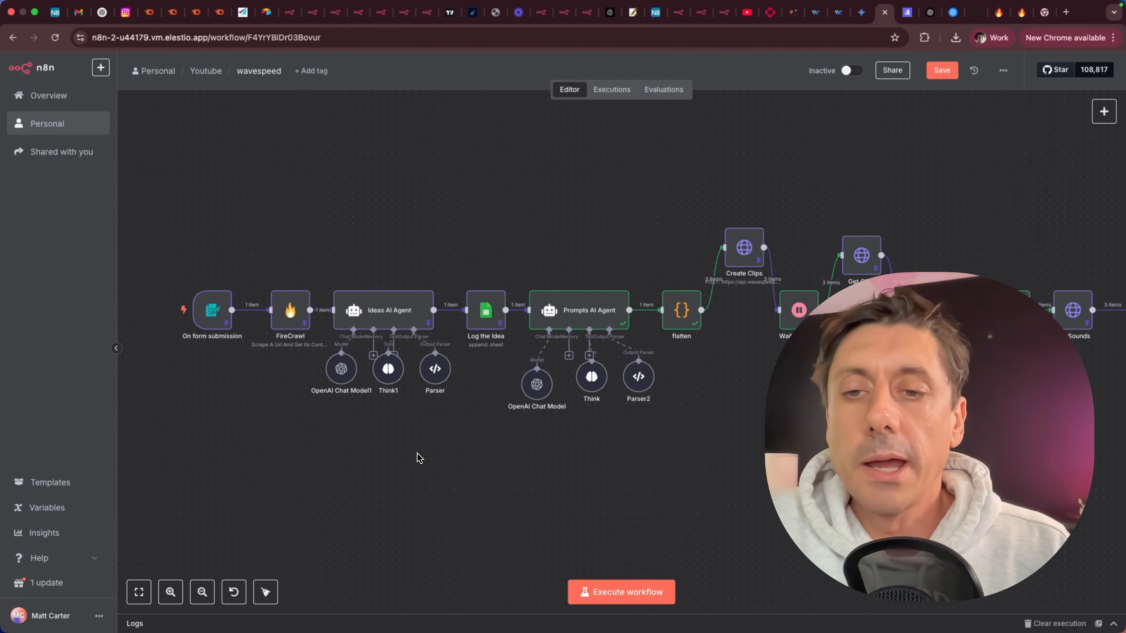
# Open the OpenAI Chat Model1 node and review its OpenAI credential and gpt-4.1 model setting.
pyautogui.moveTo(346, 377)
pyautogui.mouseDown()
pyautogui.moveTo(322, 399)
pyautogui.moveTo(290, 473)
pyautogui.moveTo(333, 370)
pyautogui.mouseUp()
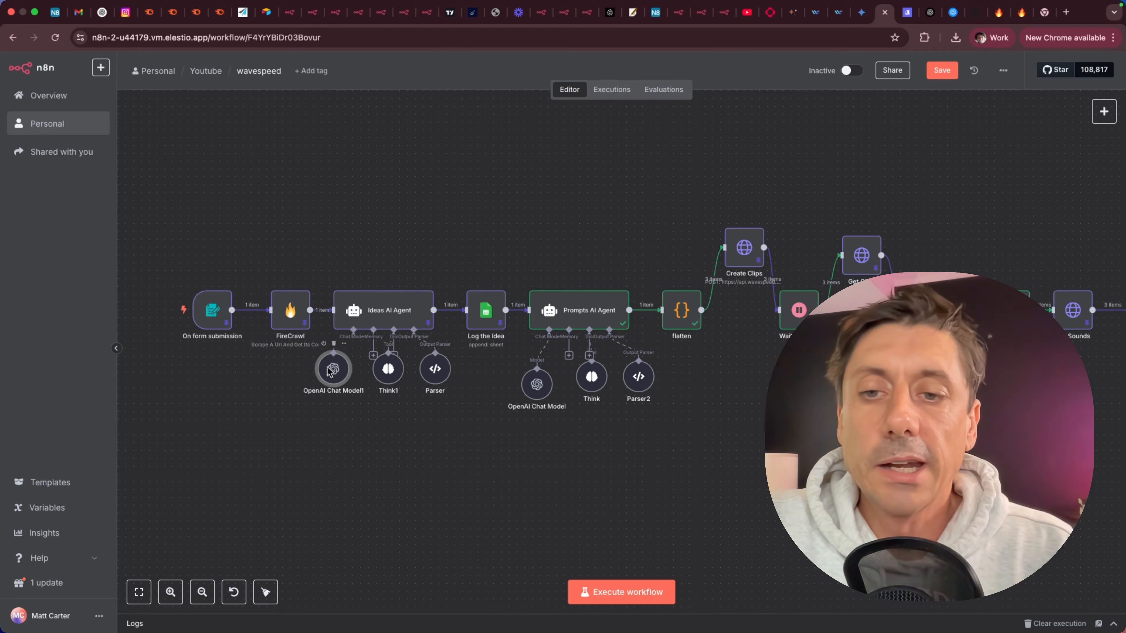
pyautogui.doubleClick(335, 368)
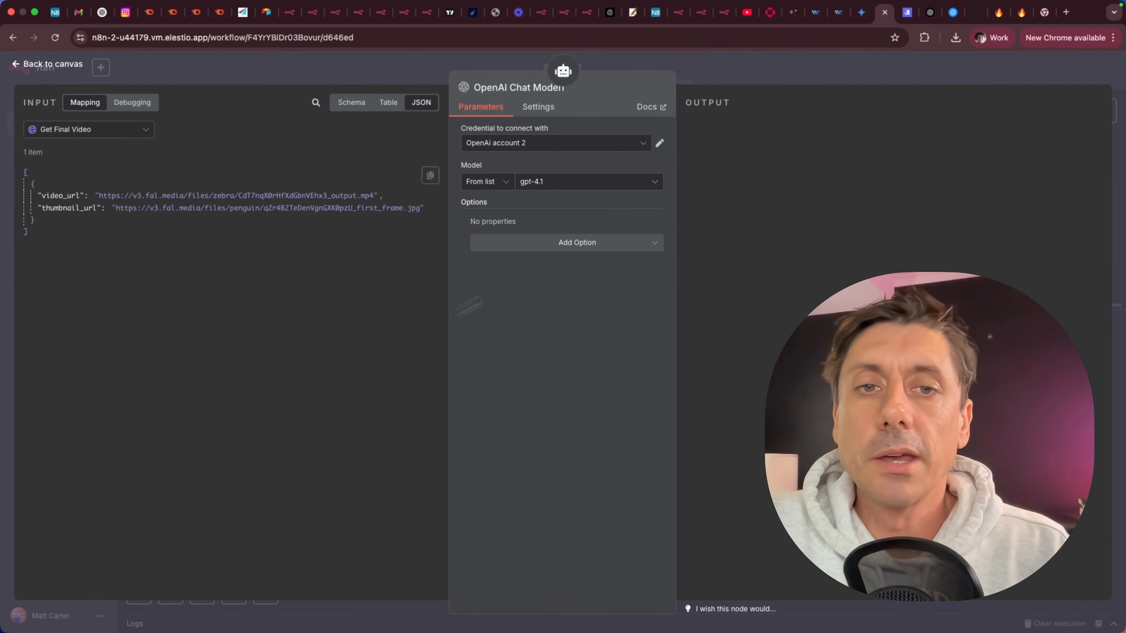
pyautogui.click(660, 143)
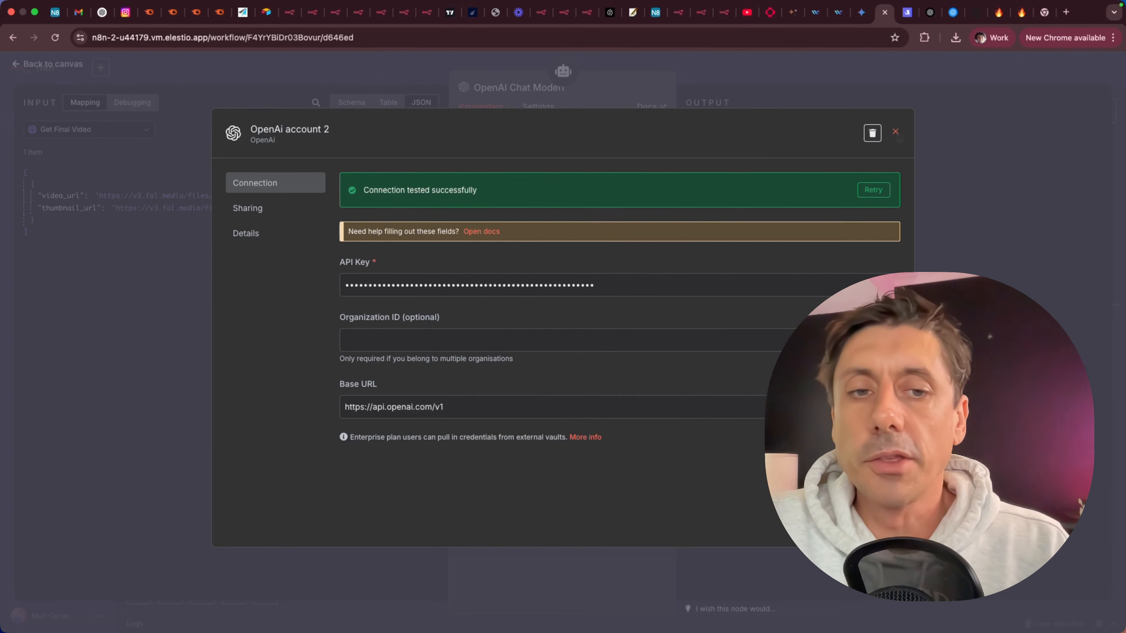
pyautogui.click(897, 134)
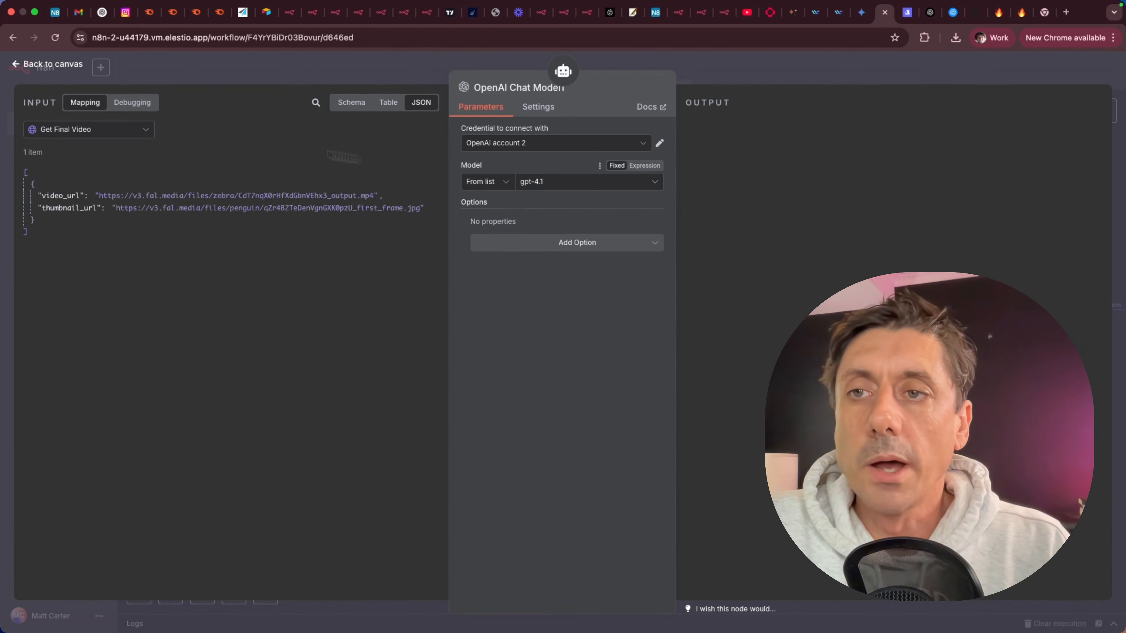
pyautogui.click(67, 66)
# Move the Think1 and Parser nodes lower beneath the Ideas AI Agent.
pyautogui.moveTo(341, 363); pyautogui.dragTo(397, 409)
pyautogui.moveTo(436, 376); pyautogui.dragTo(435, 418)
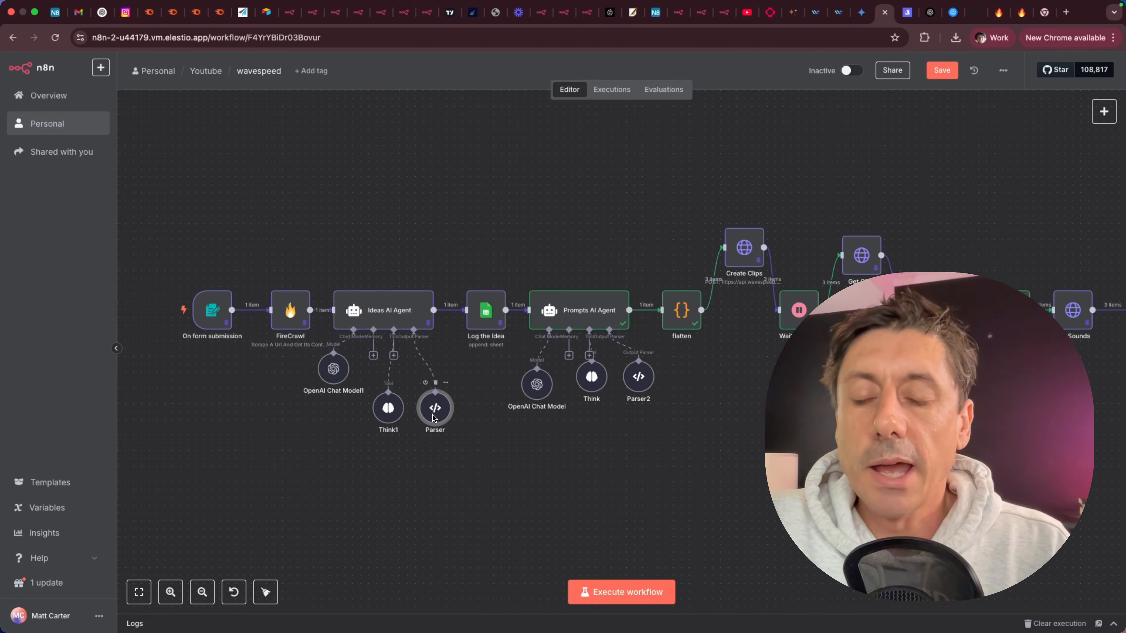
pyautogui.click(341, 464)
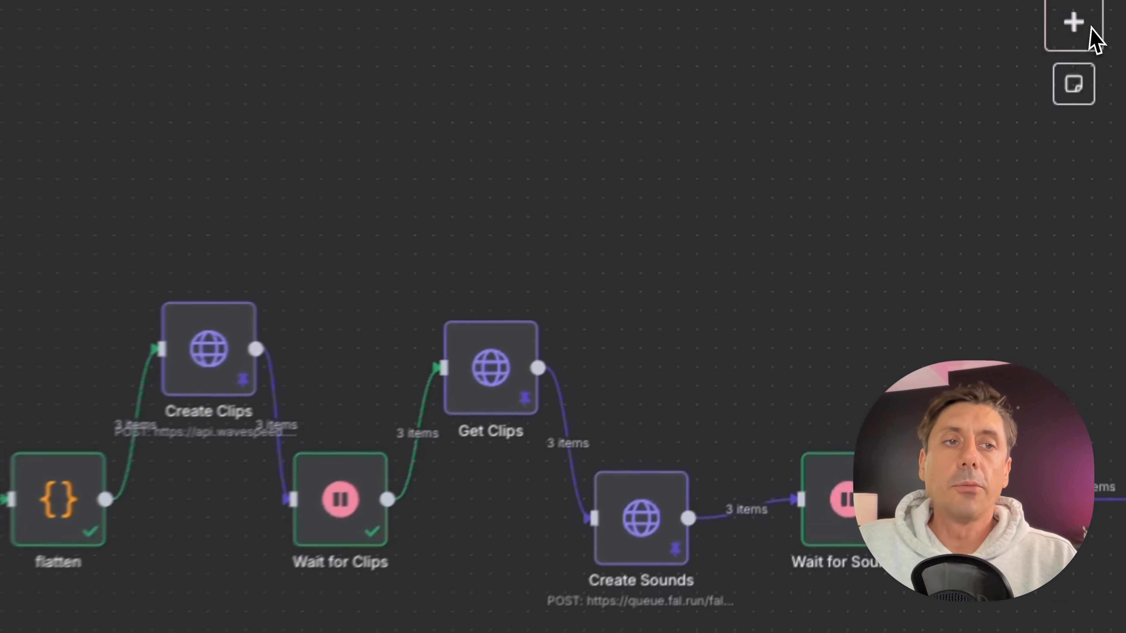
# Search the node panel for the Think Tool and Structured Output Parser nodes, then close it.
pyautogui.click(1073, 22)
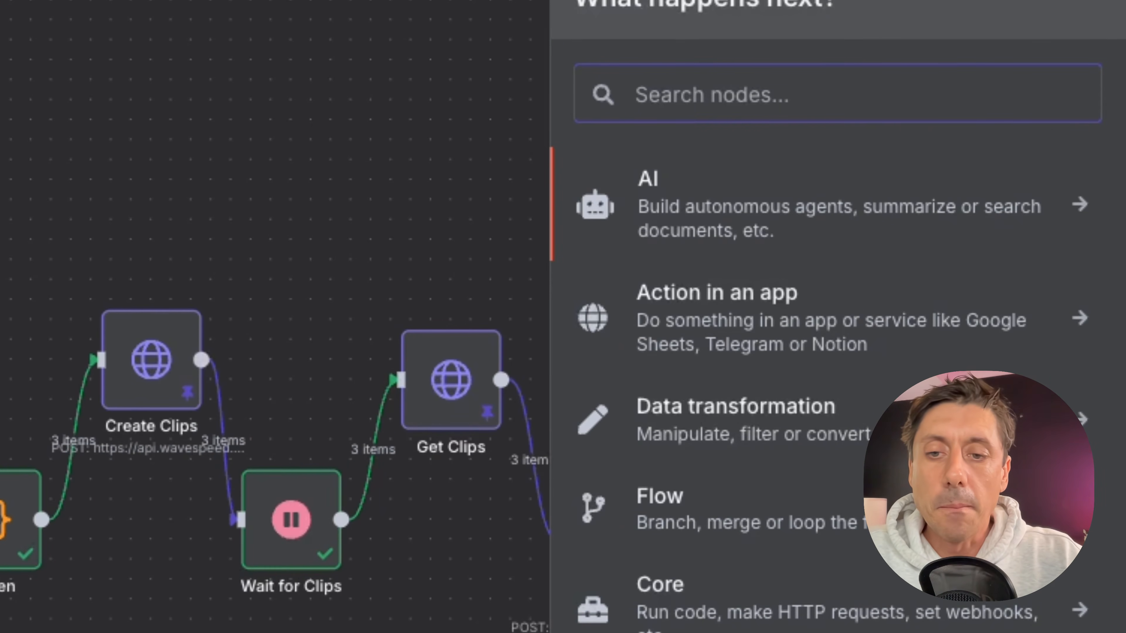
pyautogui.write('think')
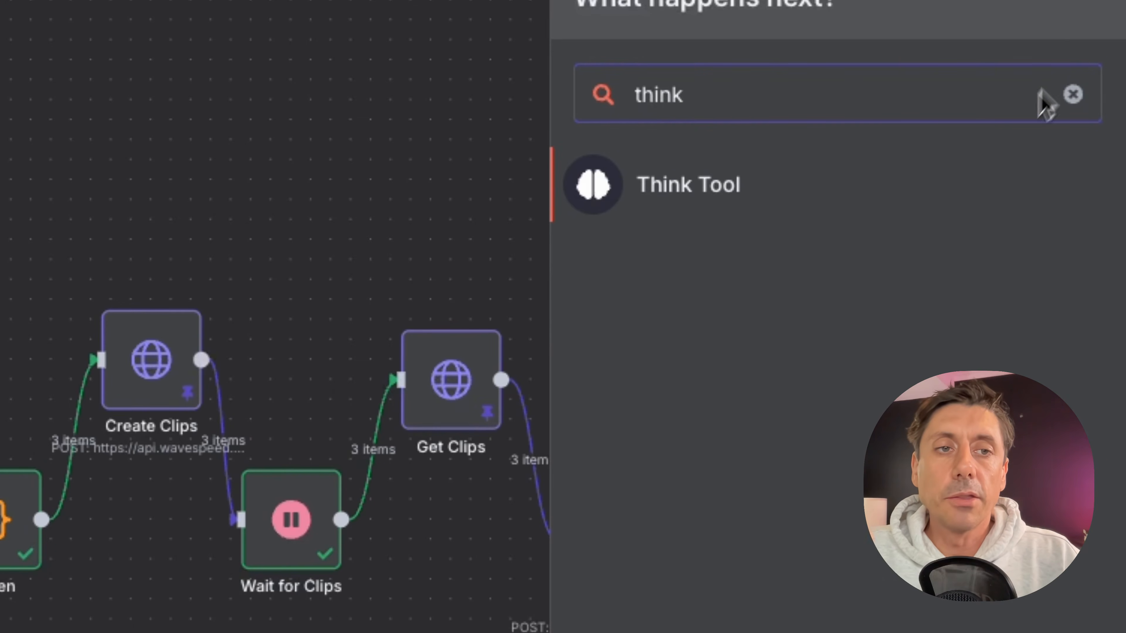
pyautogui.moveTo(719, 108); pyautogui.dragTo(611, 106)
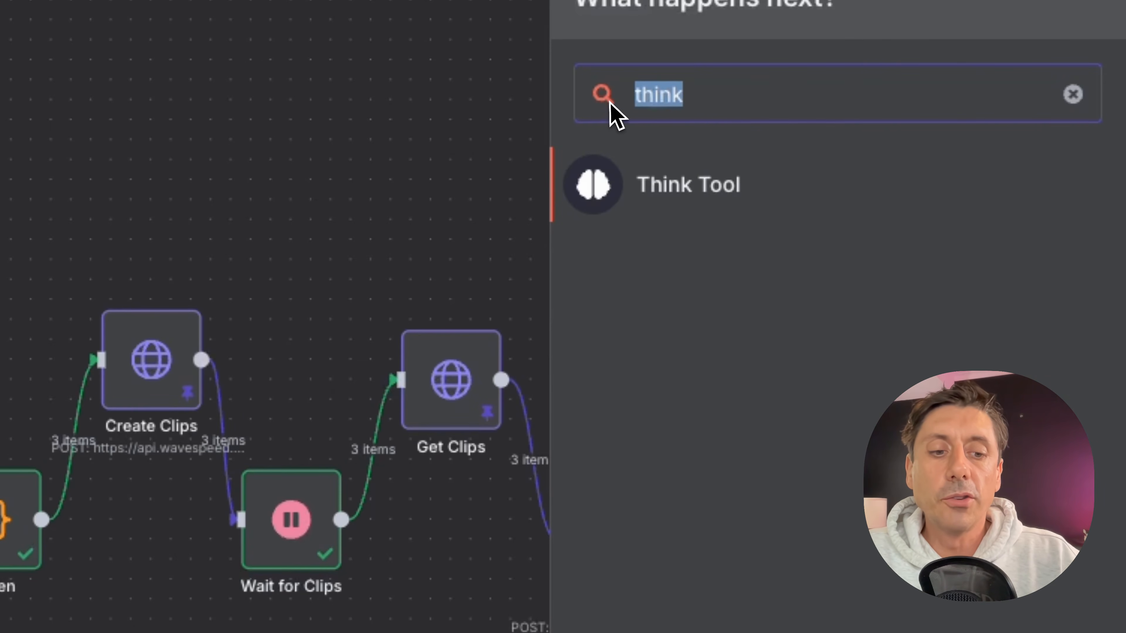
pyautogui.press('BackSpace')
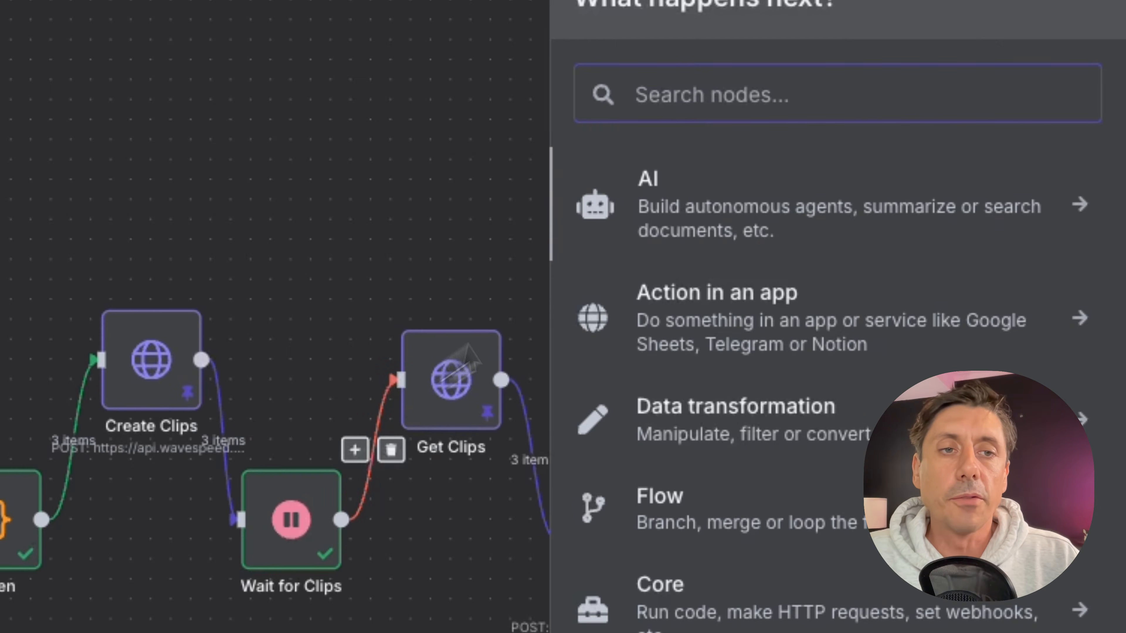
pyautogui.write('tr')
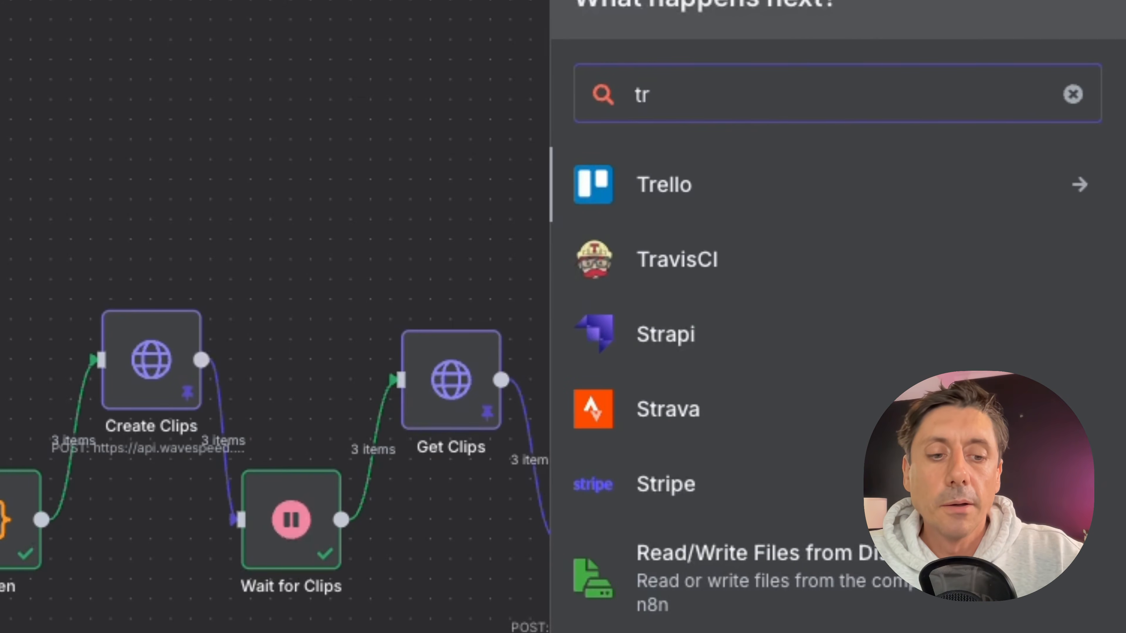
pyautogui.press('BackSpace')
pyautogui.press('BackSpace')
pyautogui.write('struc')
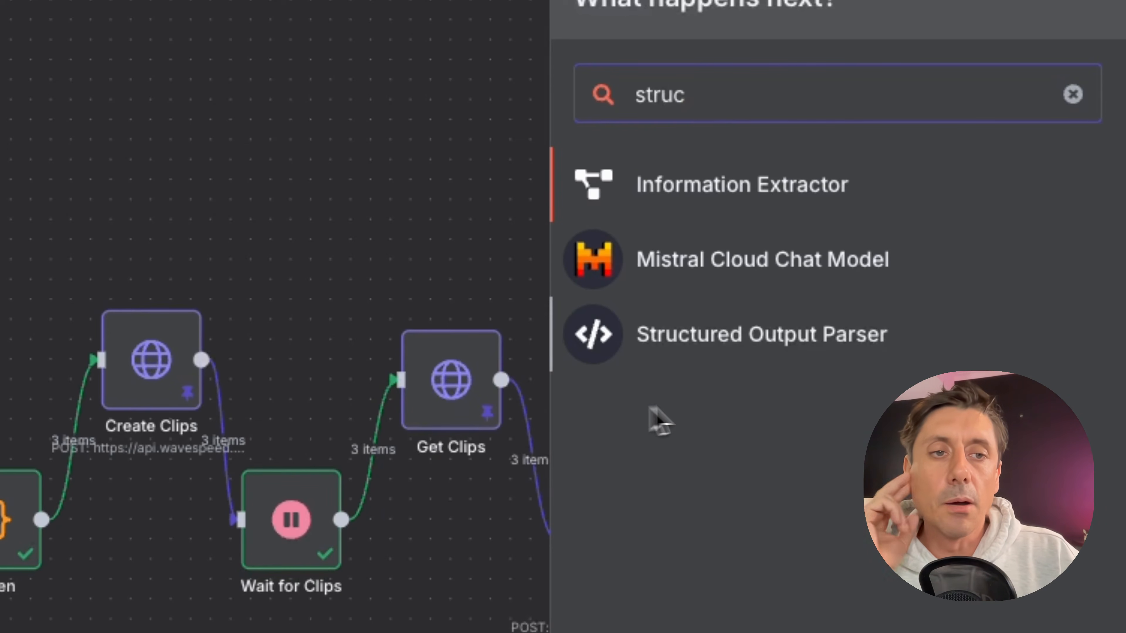
pyautogui.press('Escape')
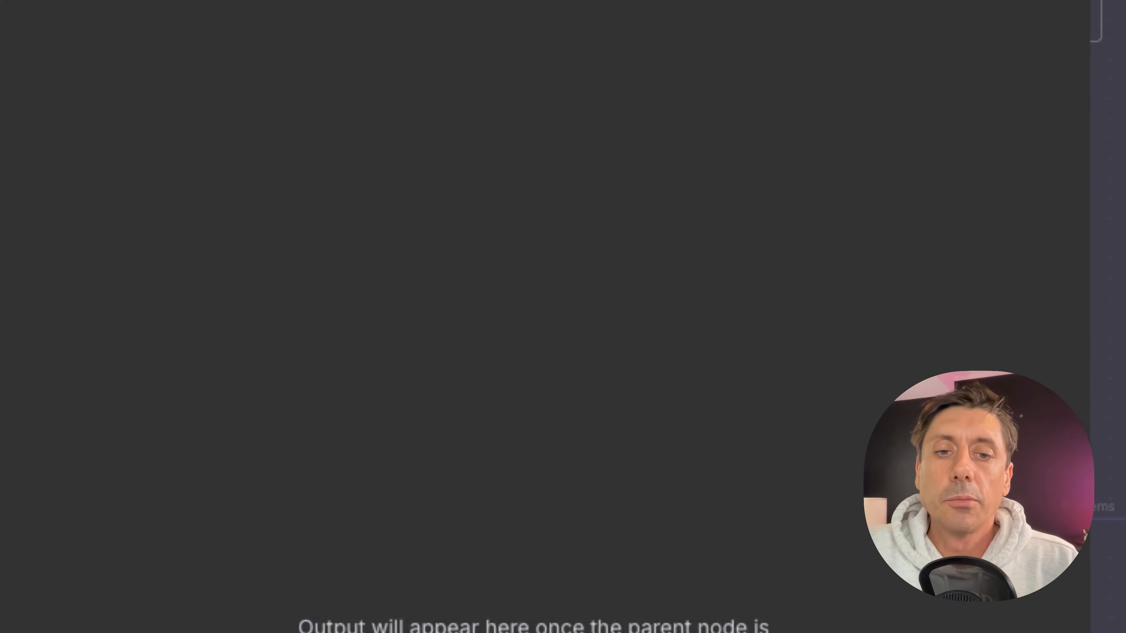
# Open the Ideas AI Agent's prompt in the expression editor and examine the FireCrawl markdown field mapping.
pyautogui.moveTo(4, 313); pyautogui.dragTo(4, 83)
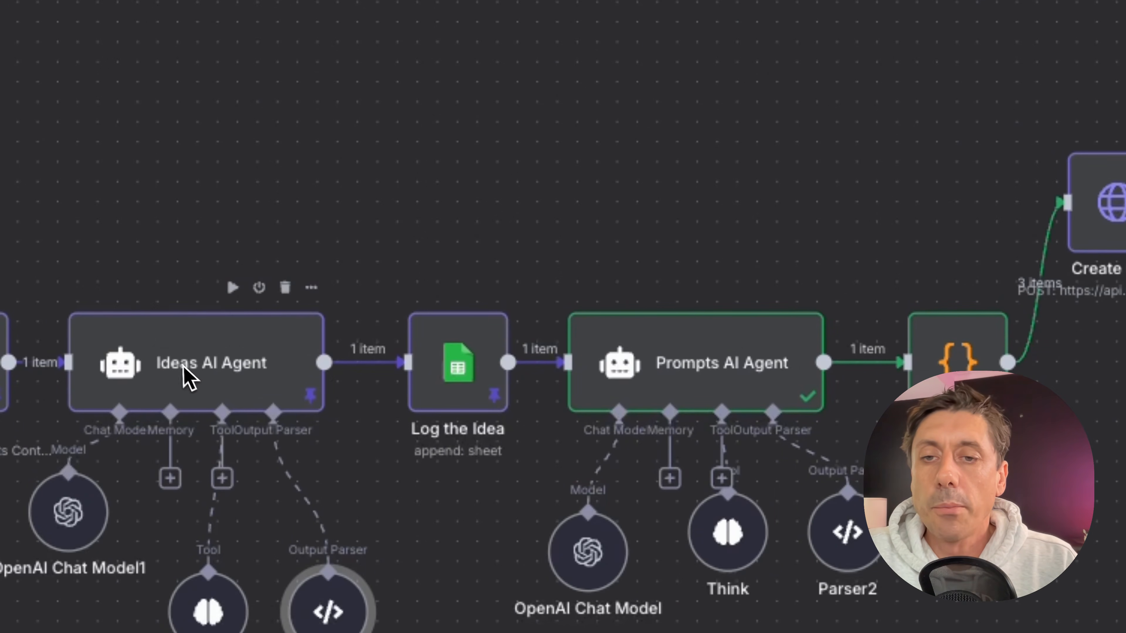
pyautogui.doubleClick(188, 377)
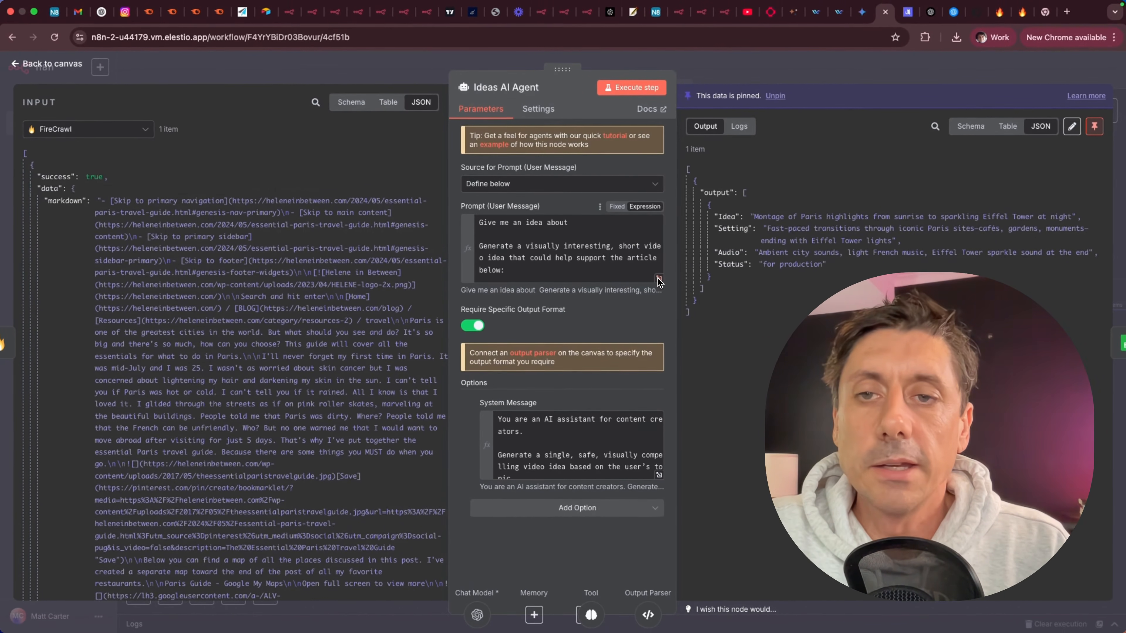
pyautogui.click(660, 278)
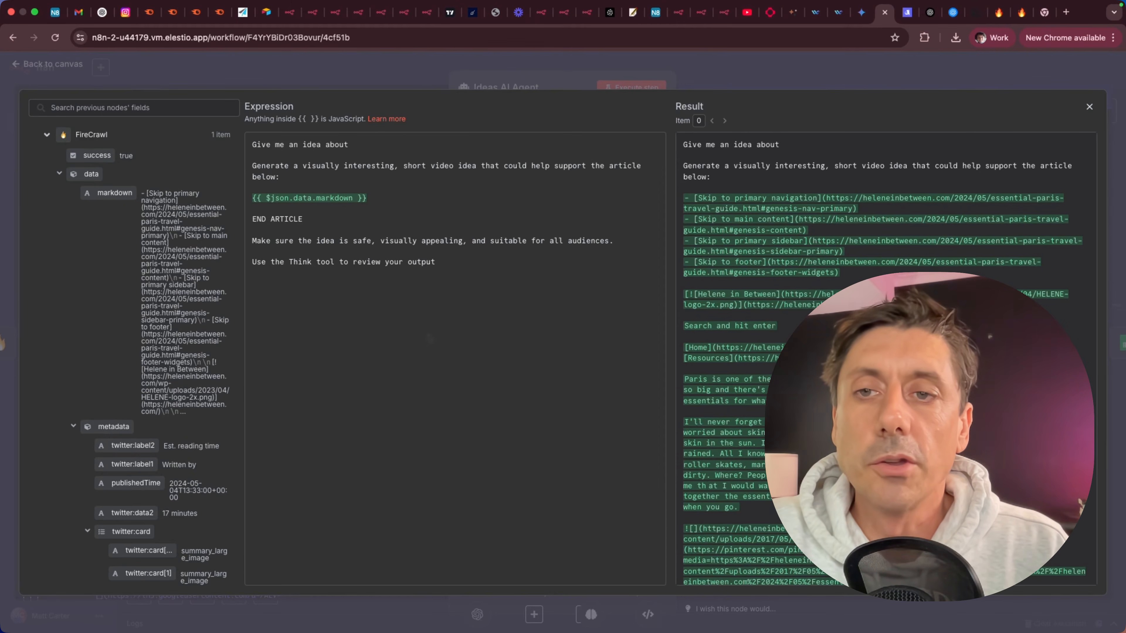
pyautogui.moveTo(109, 196); pyautogui.dragTo(49, 206)
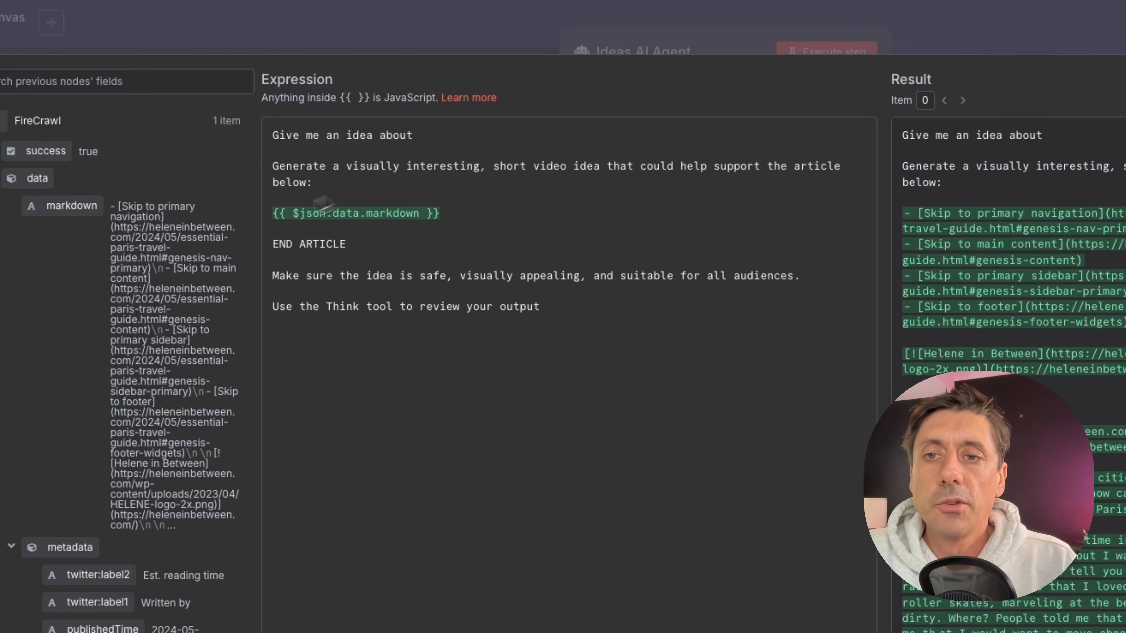
# Open the Ideas AI Agent's system message in the expanded editor and read through its output format instructions.
pyautogui.press('Escape')
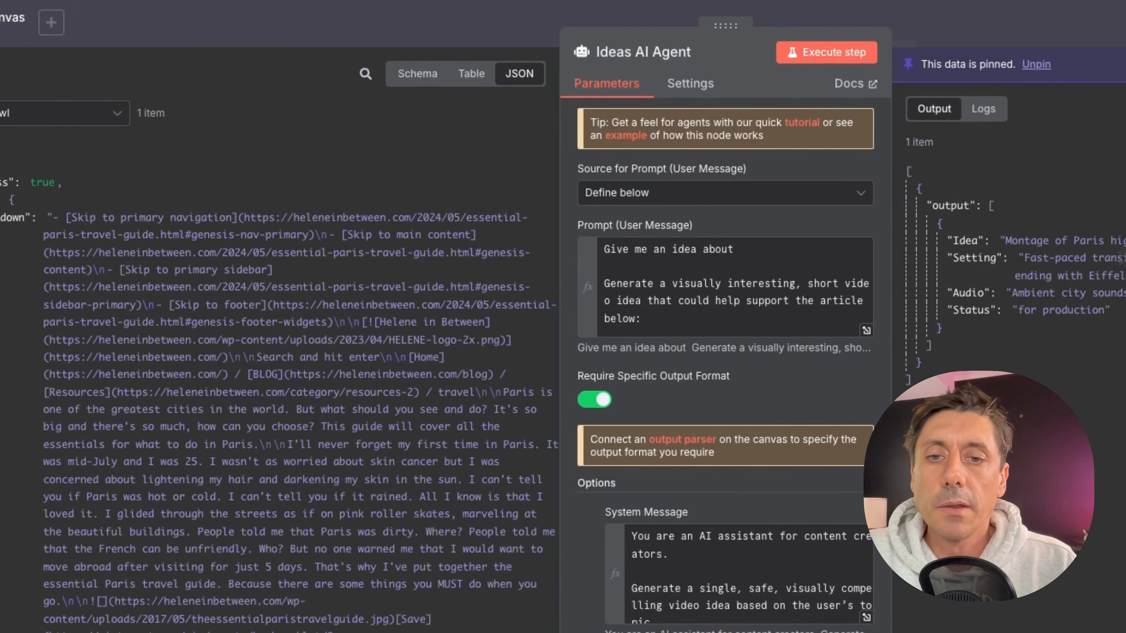
pyautogui.click(867, 618)
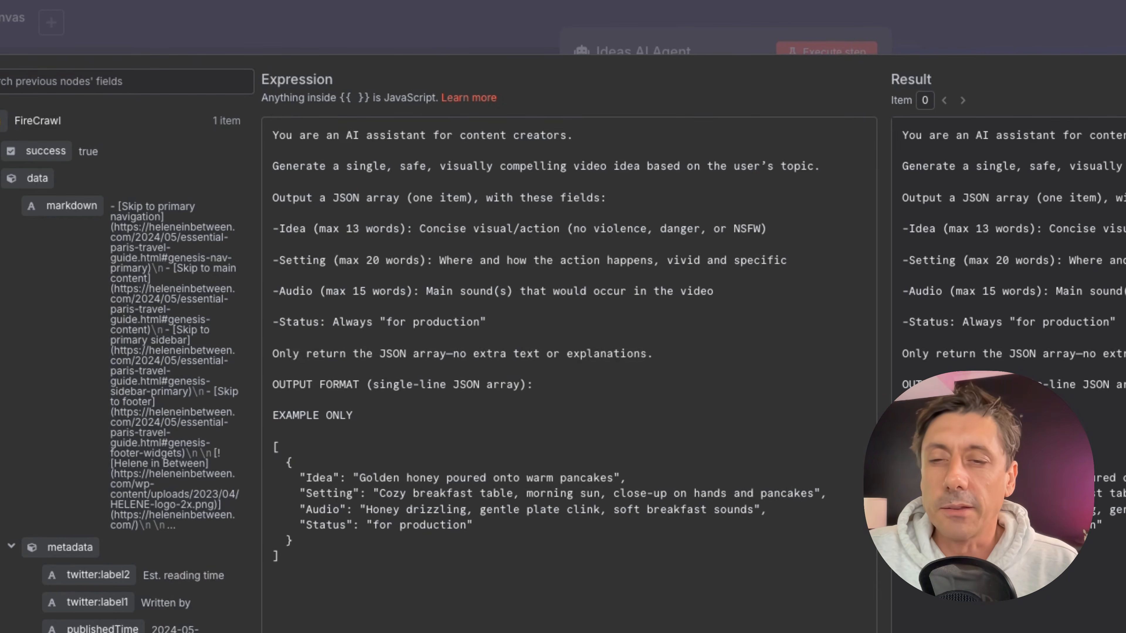
pyautogui.press('Escape')
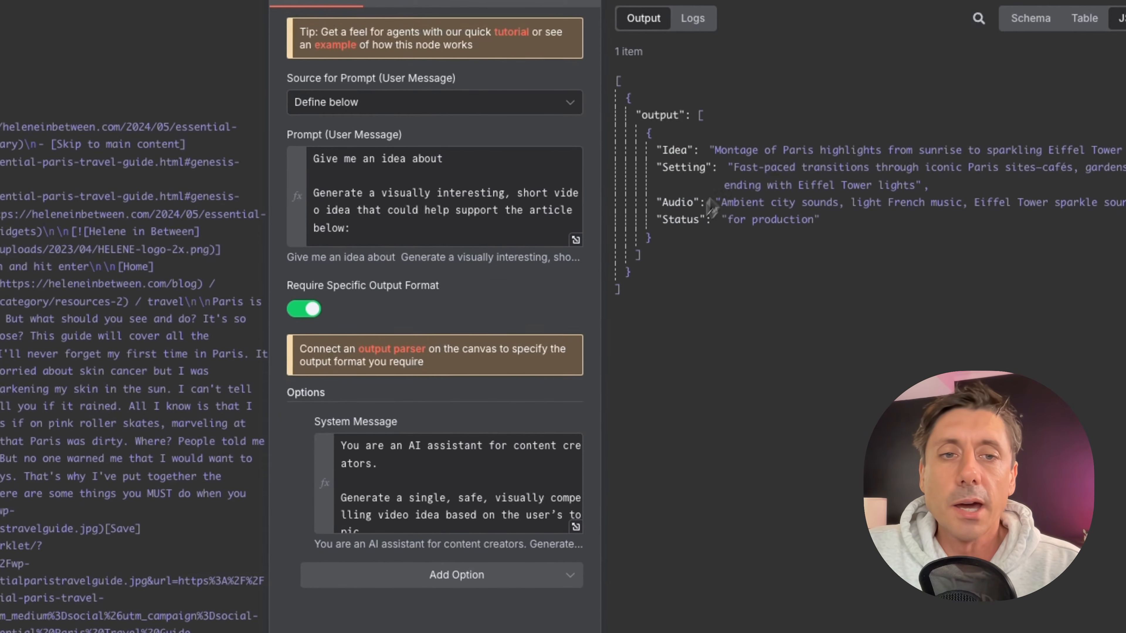
pyautogui.moveTo(717, 153); pyautogui.dragTo(1123, 150)
pyautogui.click(894, 321)
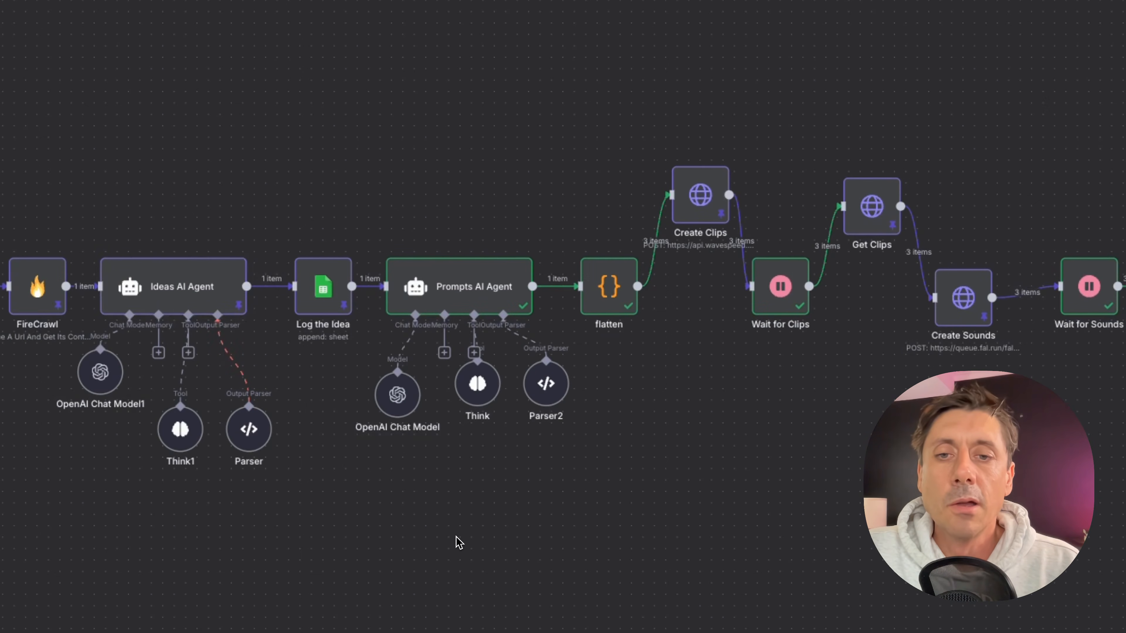
# Move the Log the Idea node above the agent row and try linking the Ideas AI Agent directly to the Prompts AI Agent.
pyautogui.moveTo(316, 288); pyautogui.dragTo(316, 150)
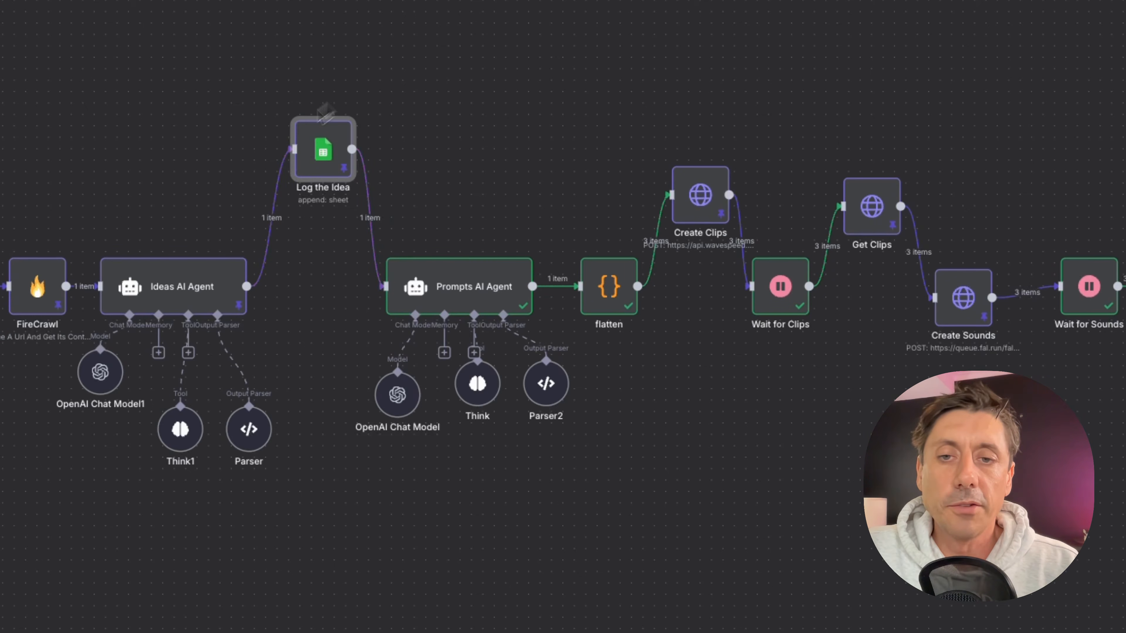
pyautogui.moveTo(247, 288); pyautogui.dragTo(385, 286)
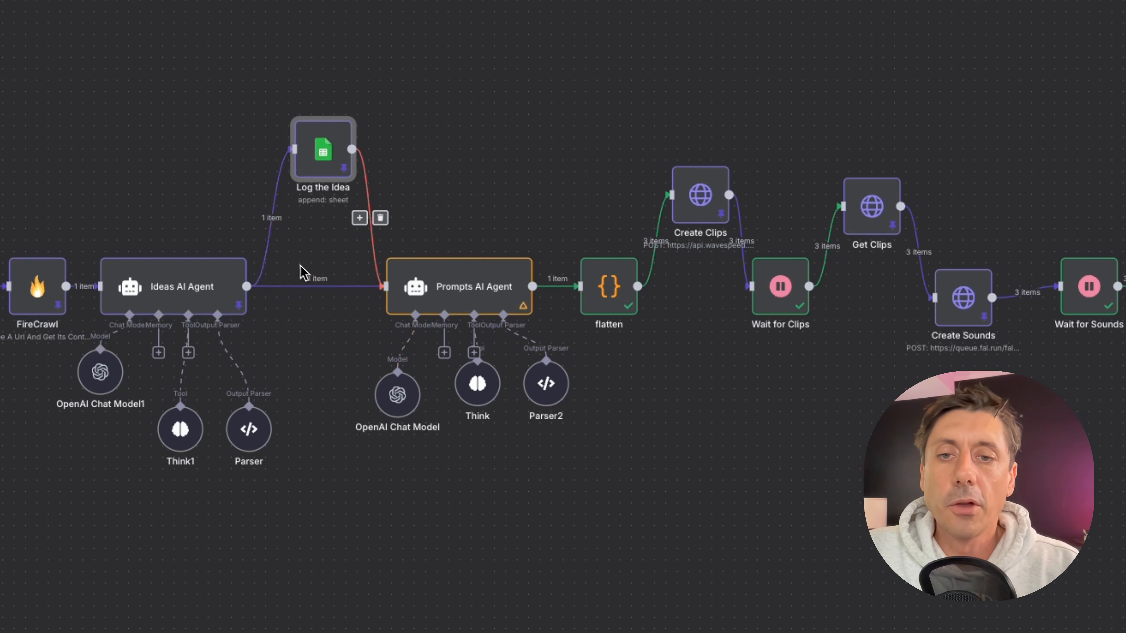
pyautogui.click(328, 286)
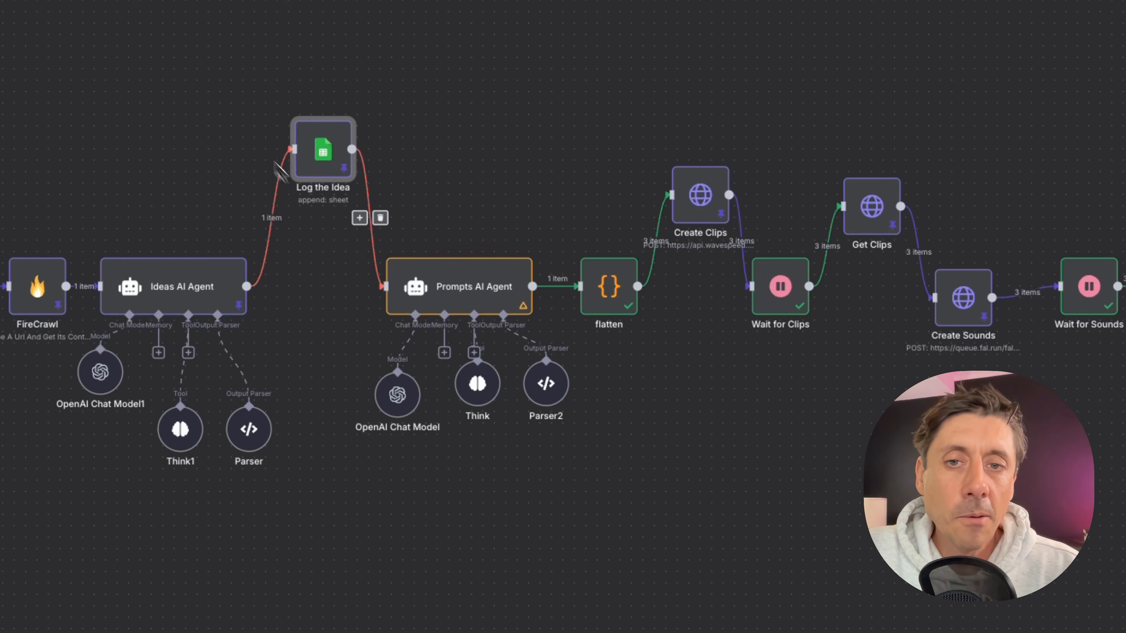
pyautogui.moveTo(331, 166)
pyautogui.mouseDown()
pyautogui.moveTo(319, 166)
pyautogui.moveTo(331, 167)
pyautogui.mouseUp()
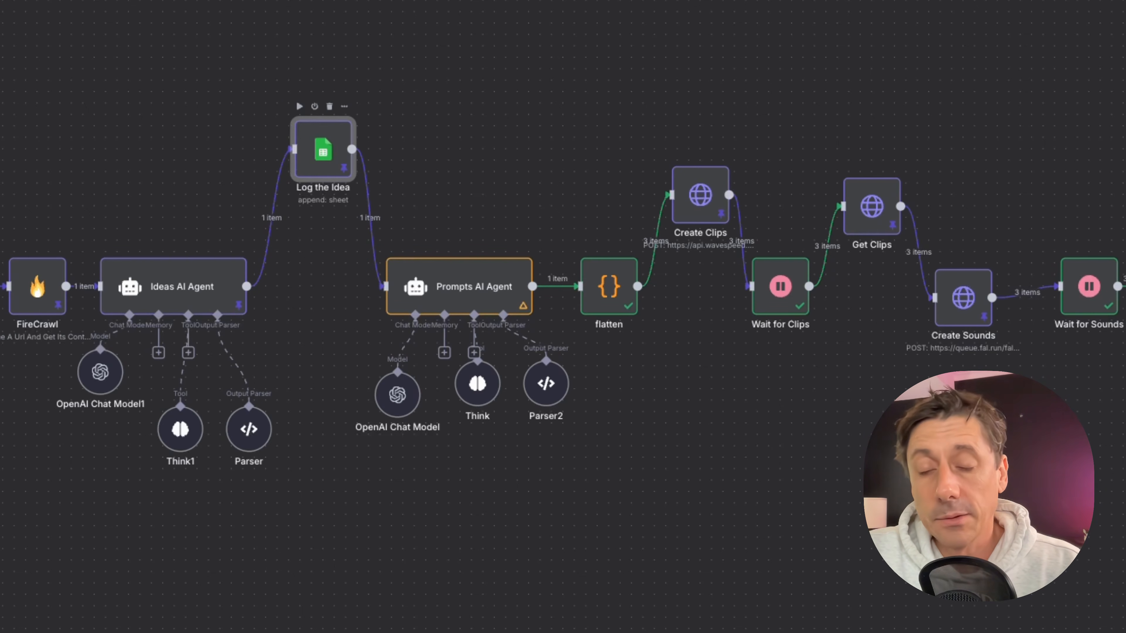
# Open the Log the Idea node and review its Google Sheets credential, document, sheet and column mappings.
pyautogui.doubleClick(333, 168)
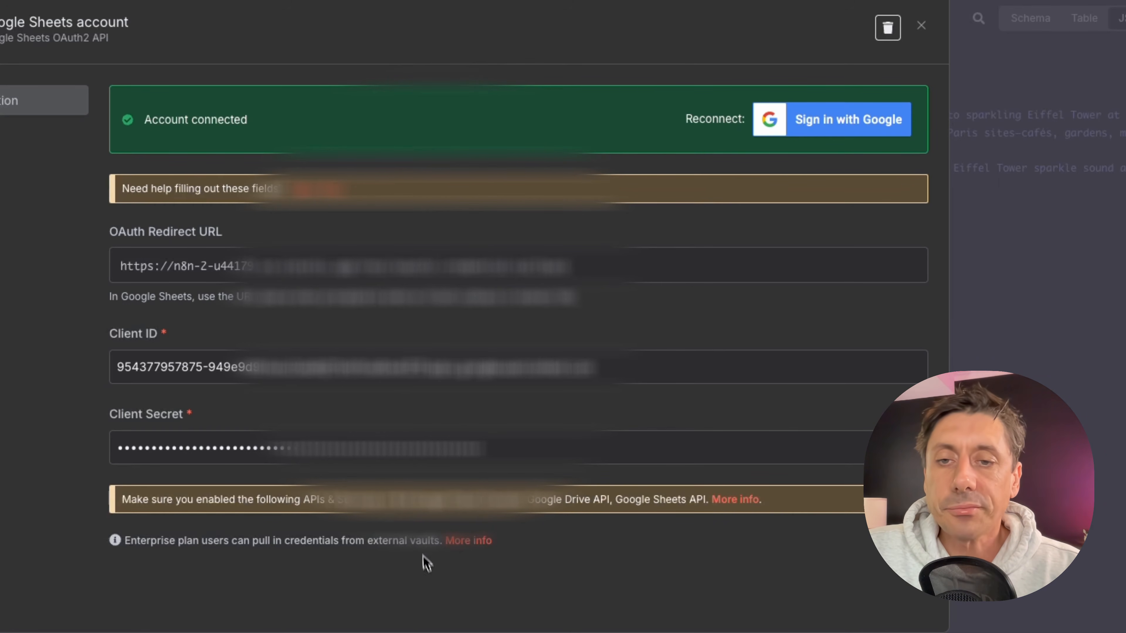
pyautogui.click(921, 26)
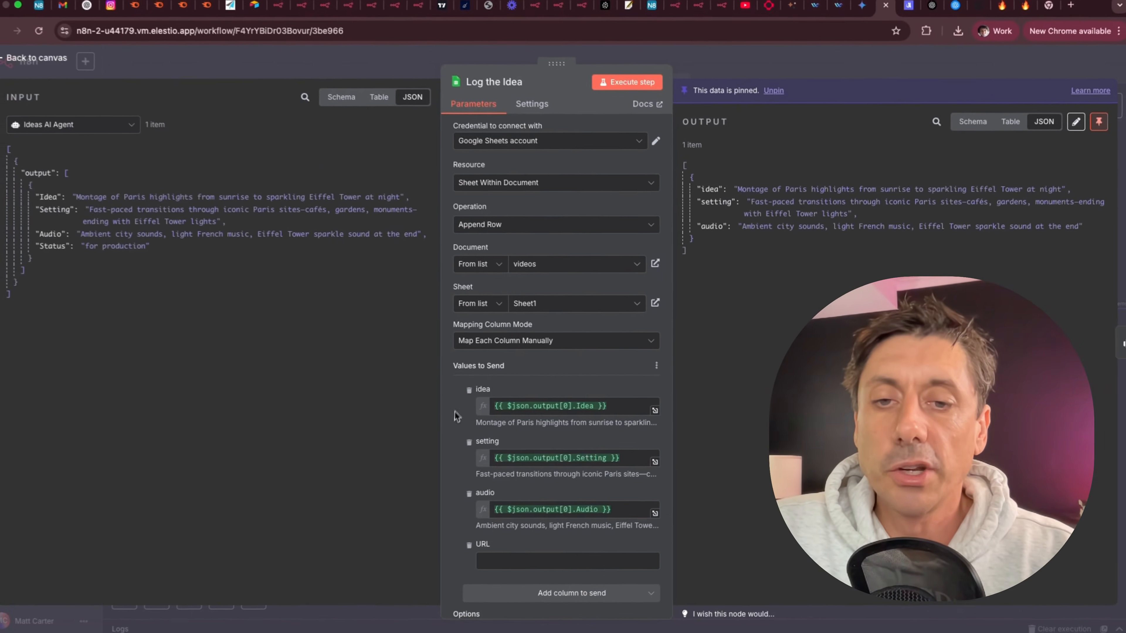
pyautogui.scroll(-1, 285, 437)
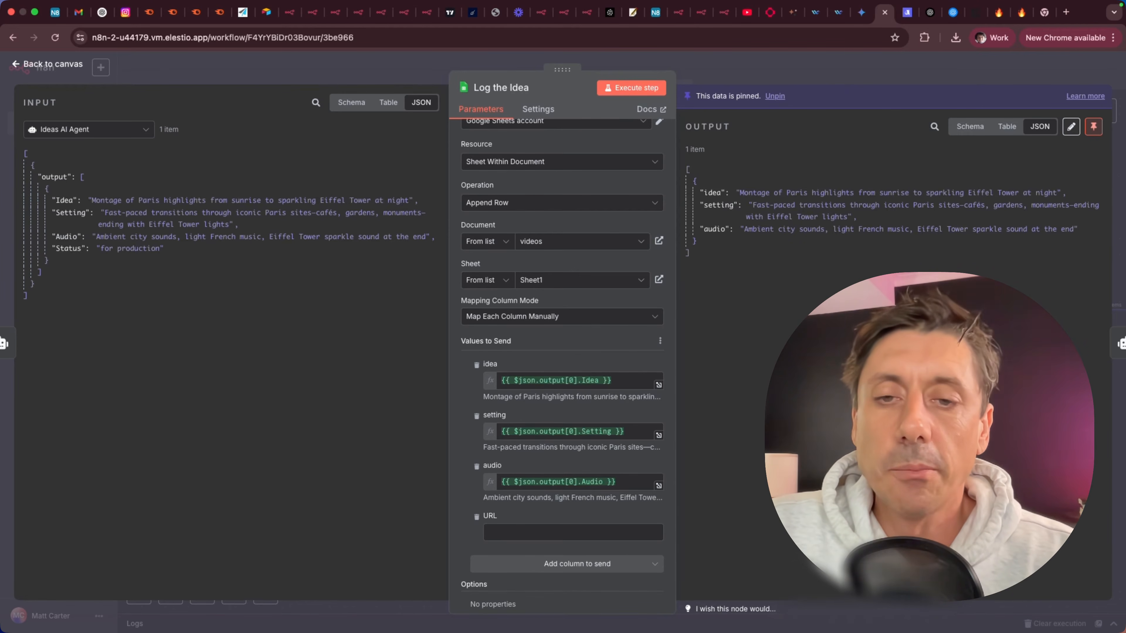
pyautogui.scroll(-1, 562, 366)
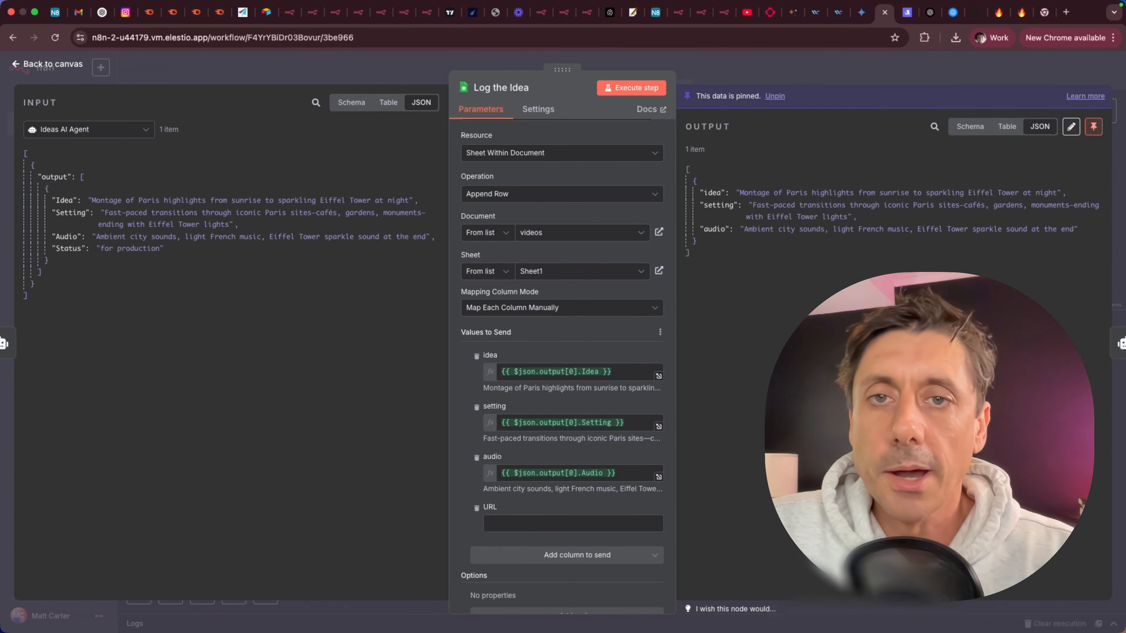
pyautogui.scroll(-1, 562, 366)
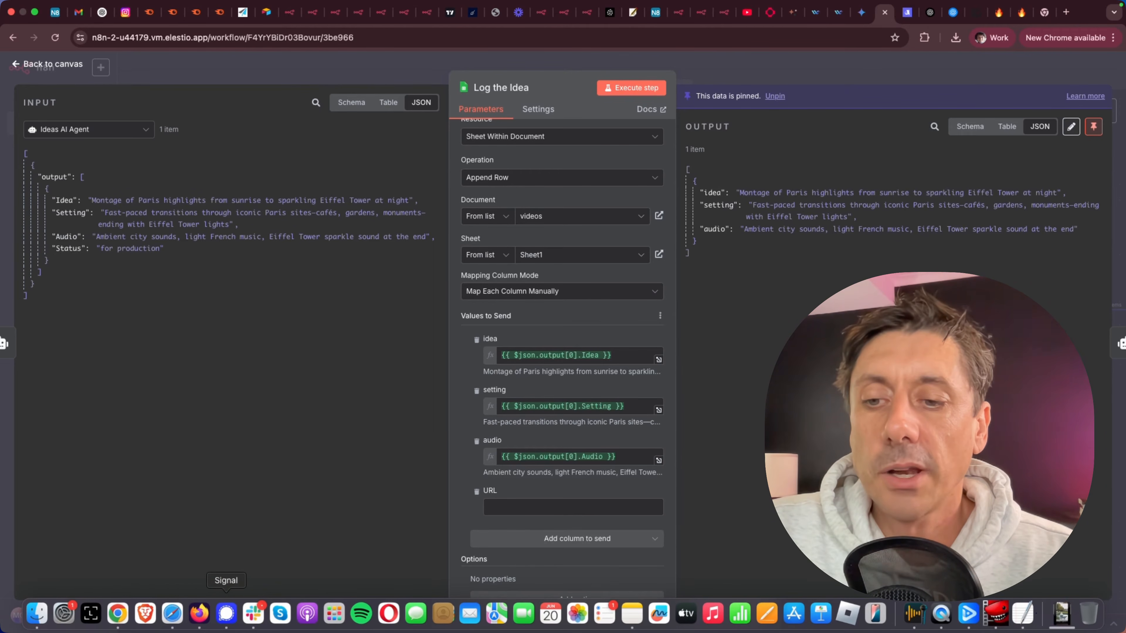
# Switch to the videos Google Sheet and examine its column headers and the logged first row.
pyautogui.click(202, 623)
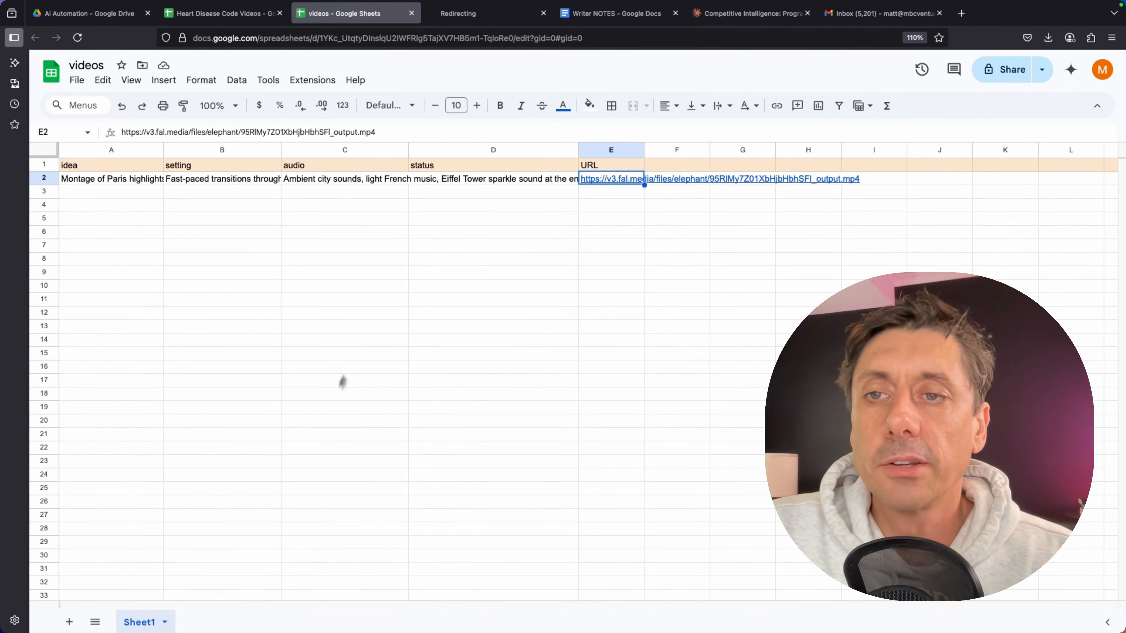
pyautogui.click(365, 339)
pyautogui.click(129, 165)
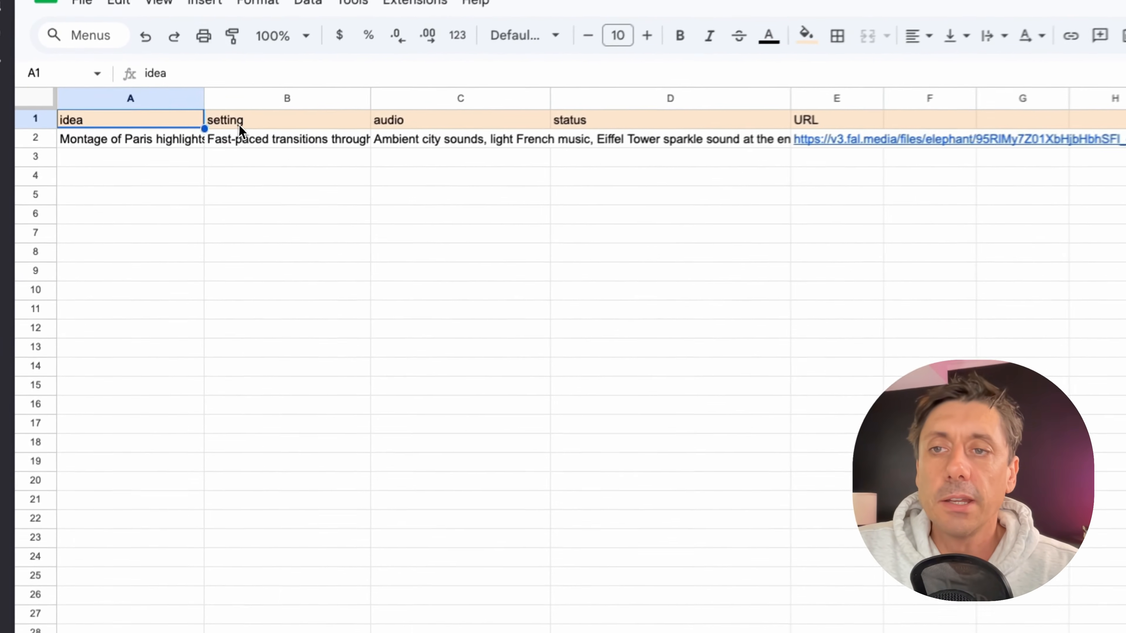
pyautogui.click(238, 125)
pyautogui.click(409, 121)
pyautogui.click(582, 120)
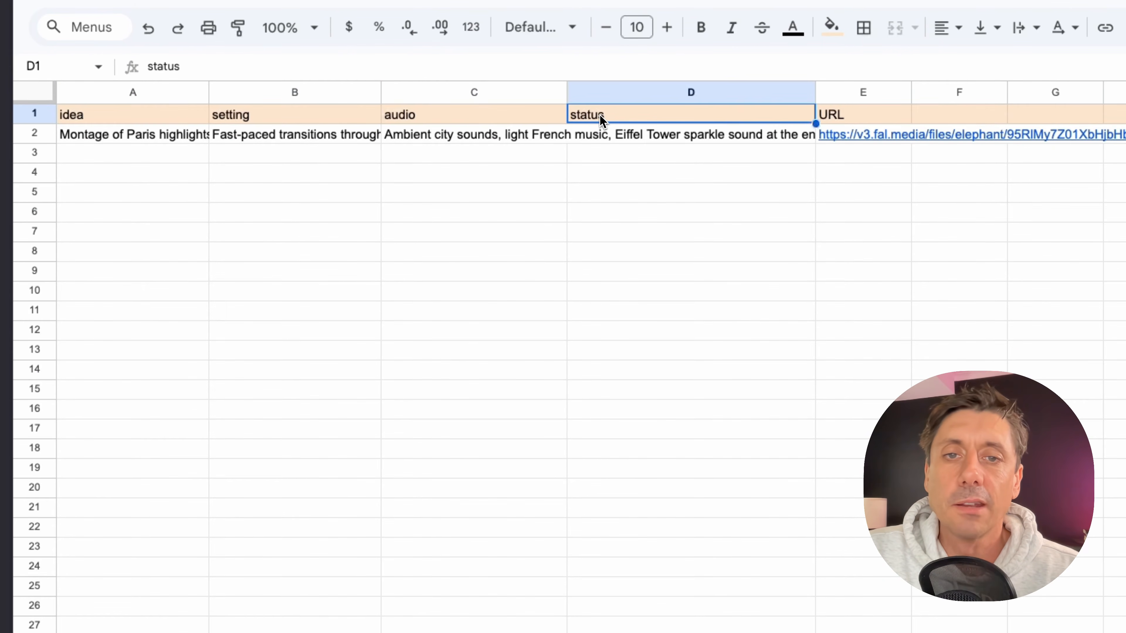
pyautogui.click(864, 116)
pyautogui.click(167, 141)
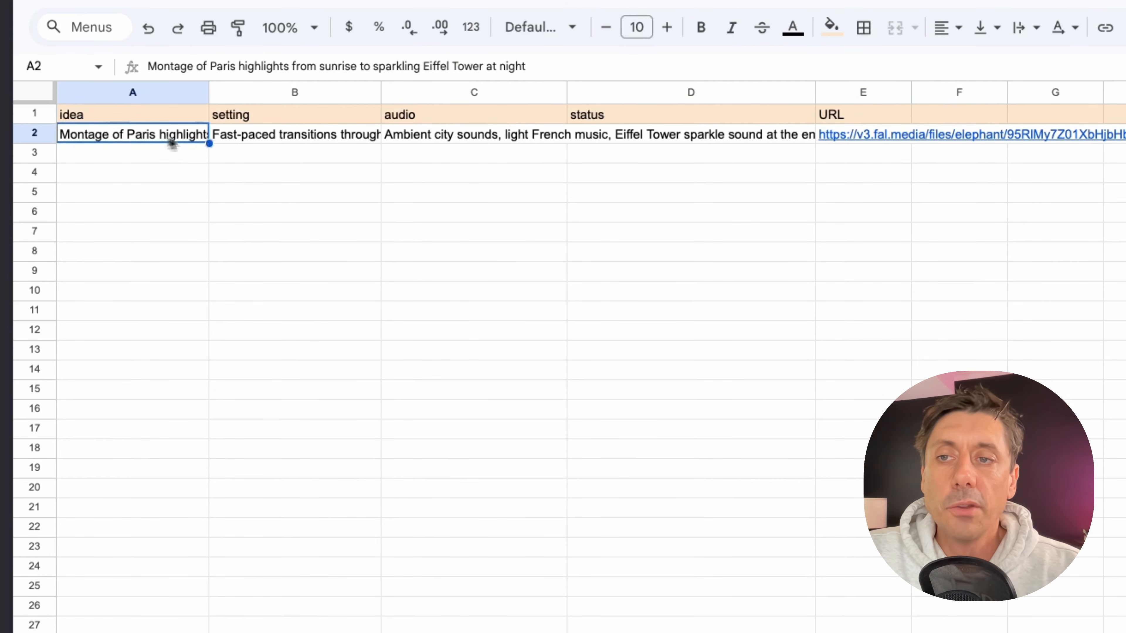
pyautogui.click(286, 140)
pyautogui.click(428, 141)
pyautogui.click(637, 141)
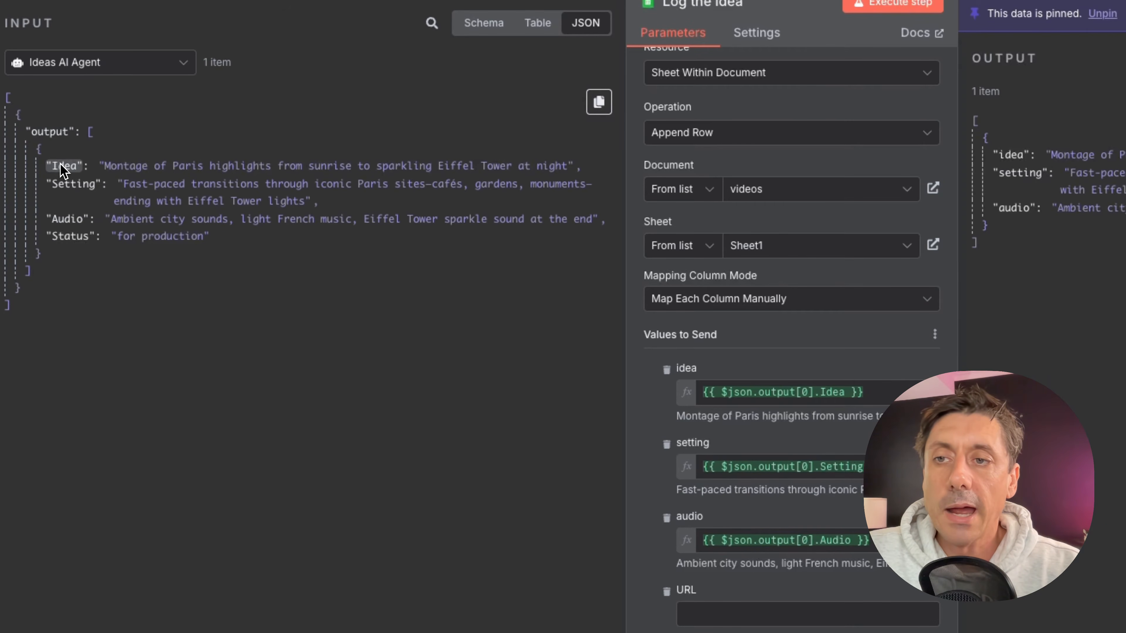
# Compare the Idea, Setting and Audio input fields with the node's column mappings, then return to the canvas.
pyautogui.moveTo(62, 163); pyautogui.dragTo(171, 186)
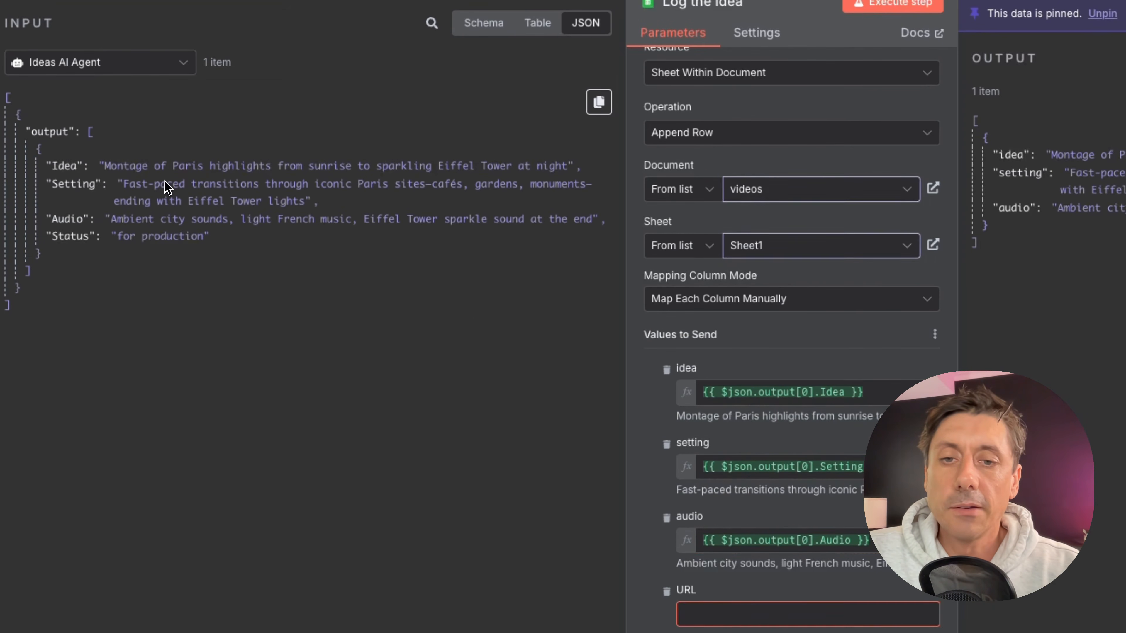
pyautogui.moveTo(73, 186); pyautogui.dragTo(278, 282)
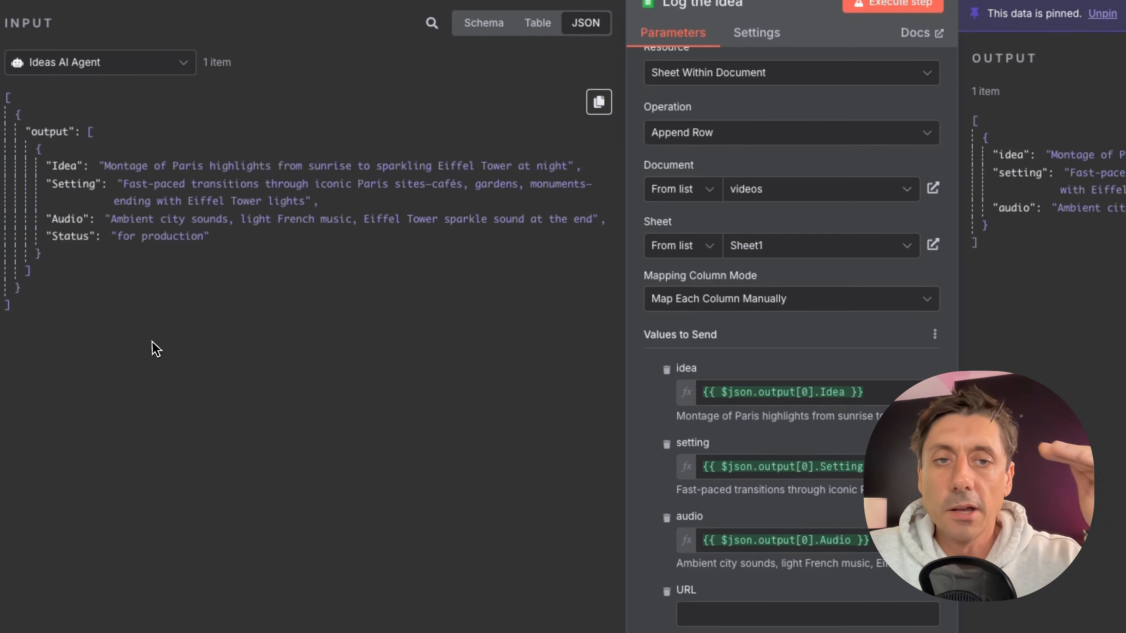
pyautogui.click(53, 1)
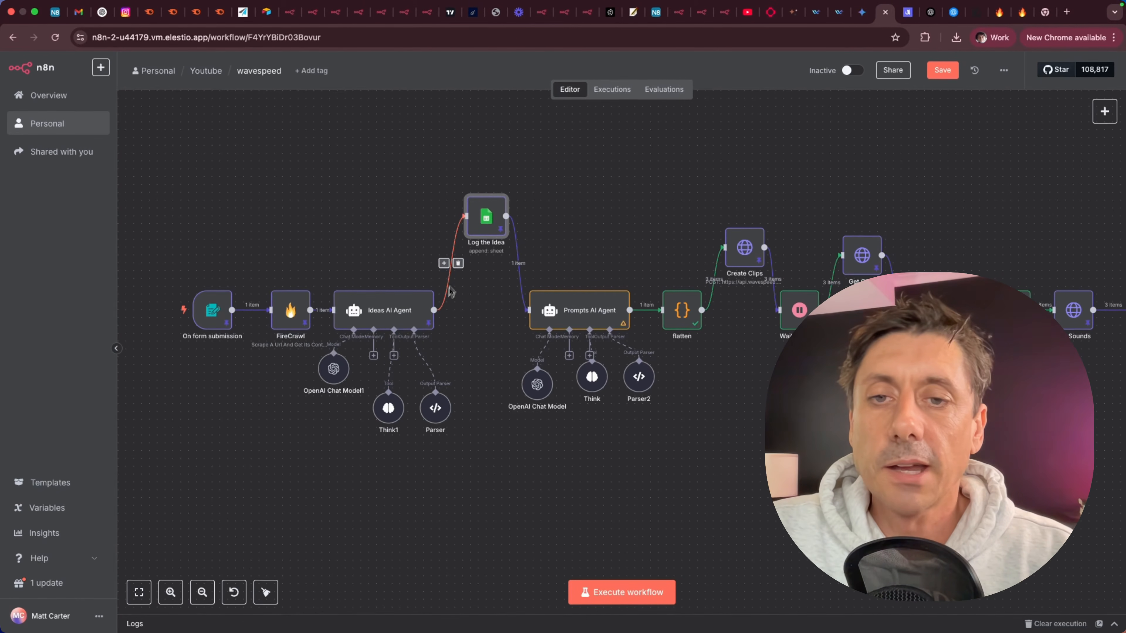
# Reconnect the Log the Idea node between the Ideas AI Agent and Prompts AI Agent and place it back in line.
pyautogui.click(458, 263)
pyautogui.click(525, 263)
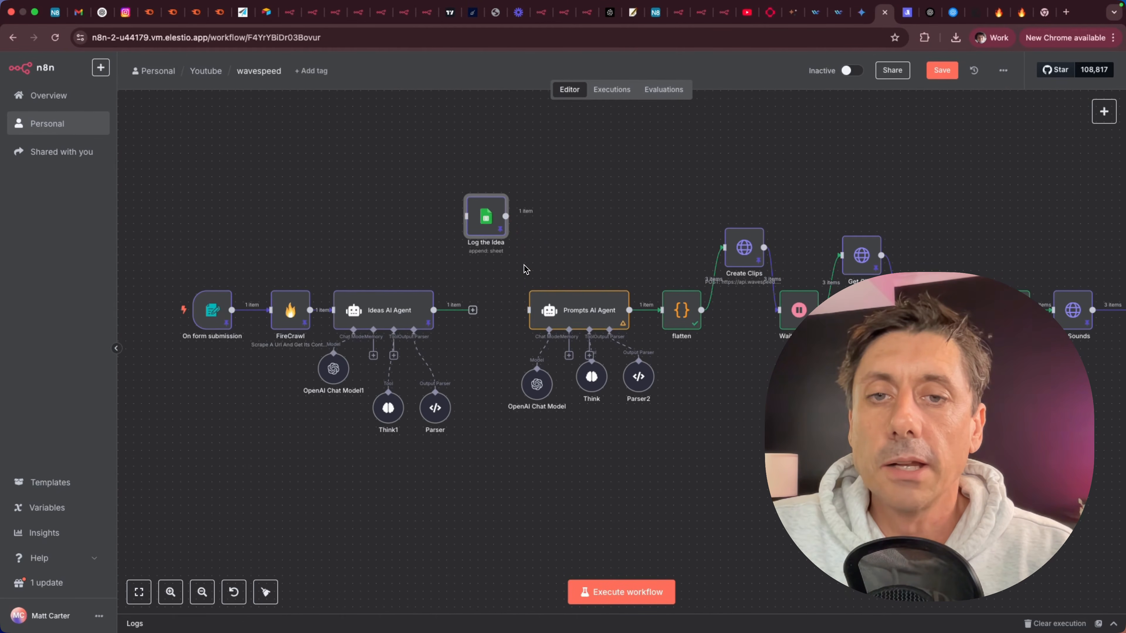
pyautogui.moveTo(524, 311); pyautogui.dragTo(478, 242)
pyautogui.click(489, 311)
pyautogui.moveTo(545, 220); pyautogui.dragTo(529, 310)
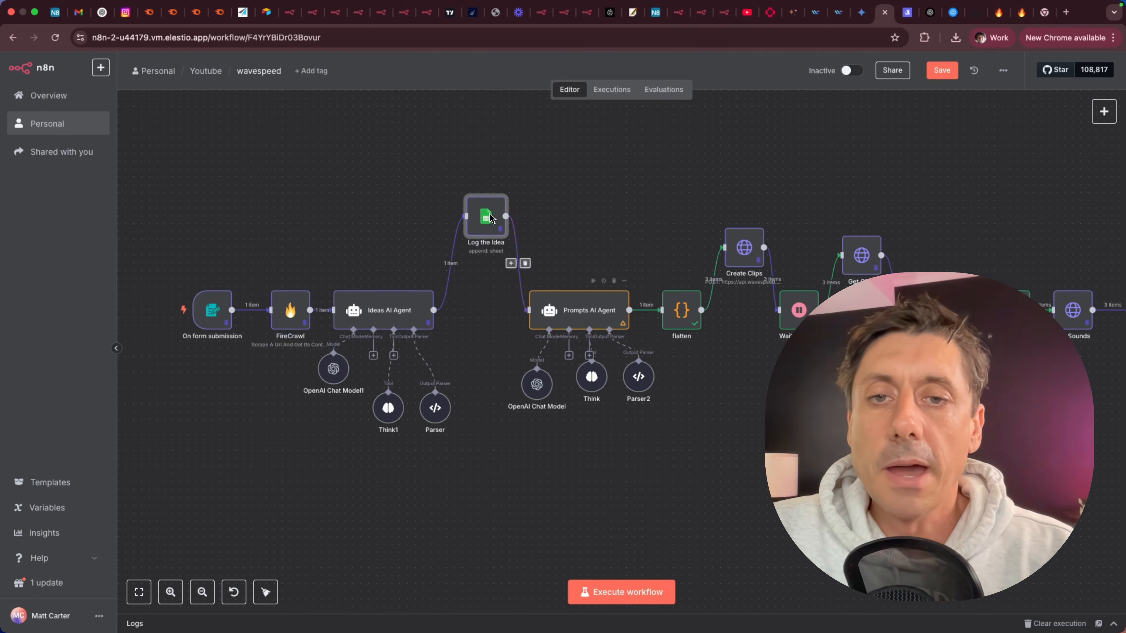
pyautogui.moveTo(497, 236); pyautogui.dragTo(497, 331)
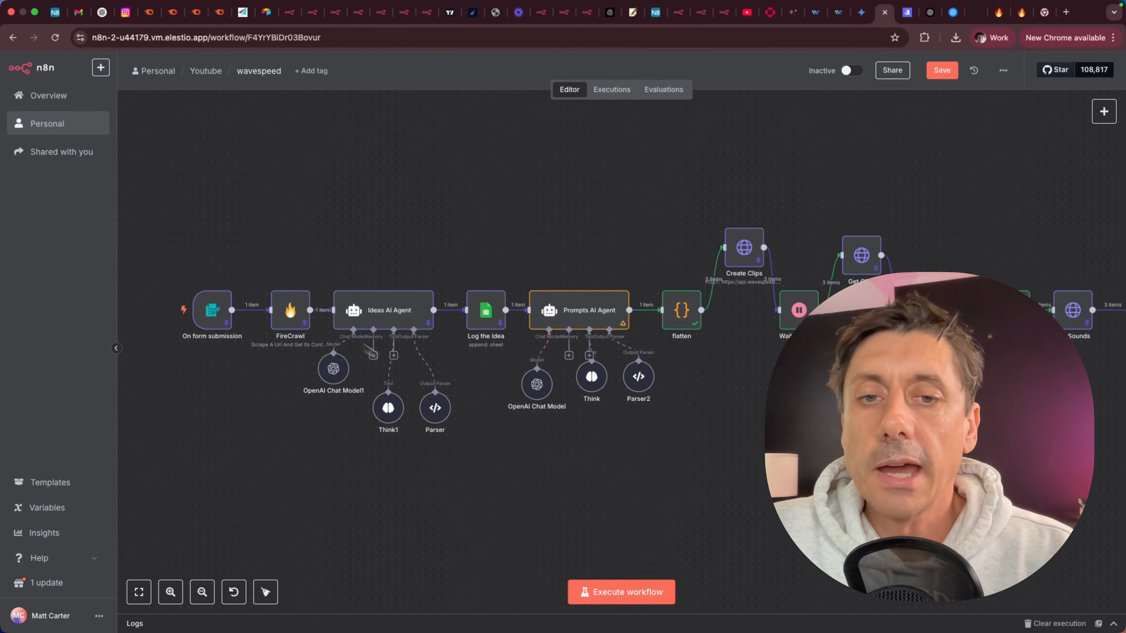
pyautogui.click(429, 284)
pyautogui.click(429, 281)
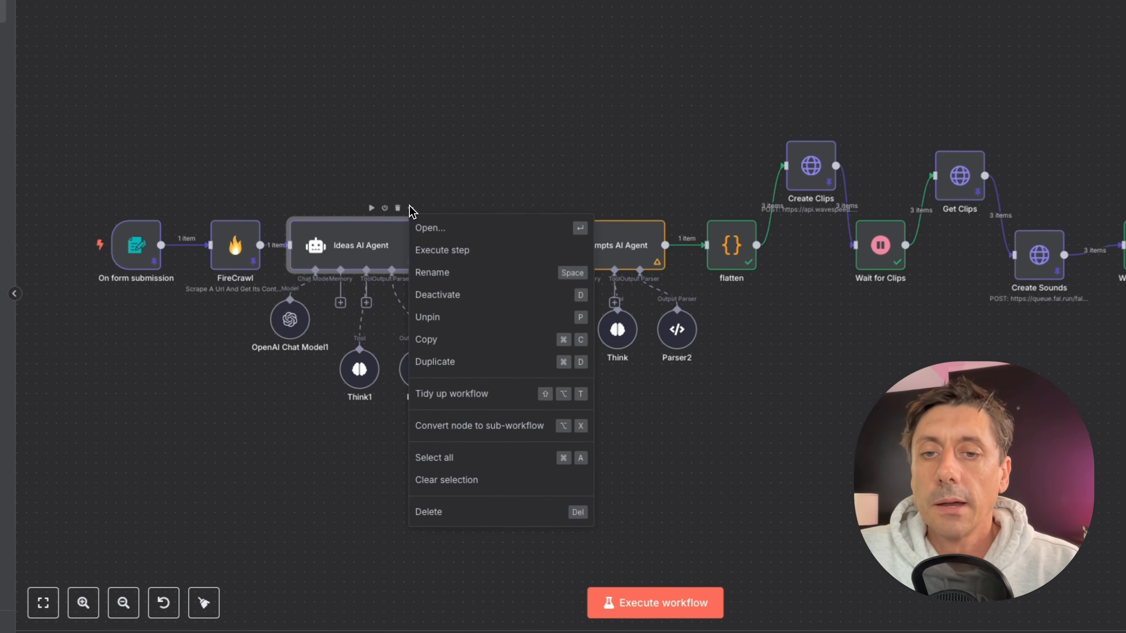
pyautogui.click(492, 157)
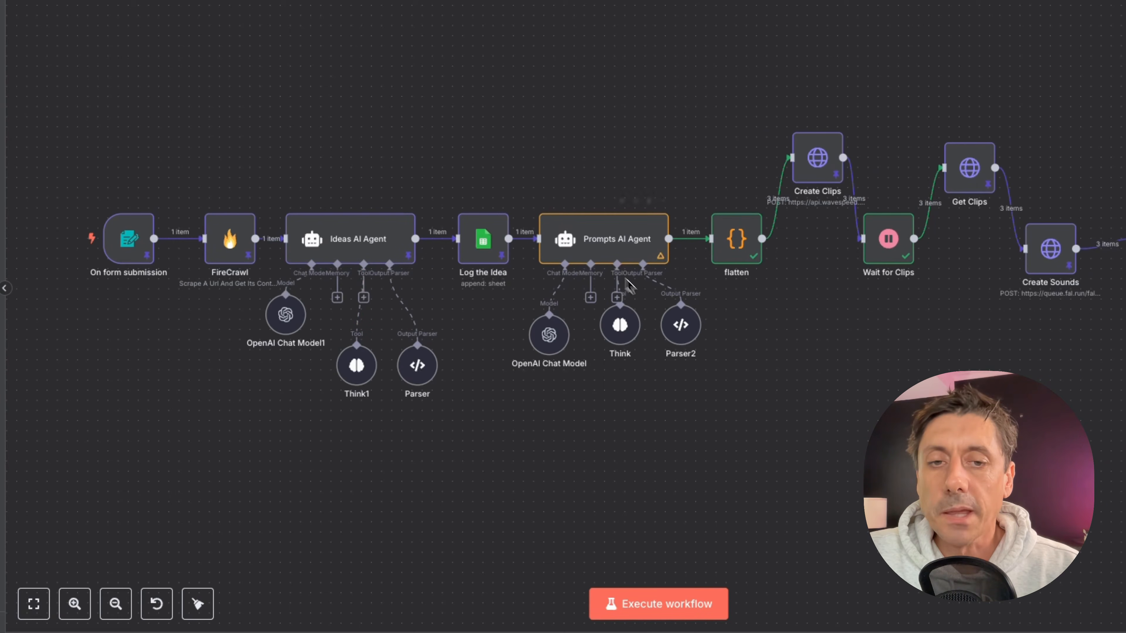
# Open the Prompts AI Agent and read its user prompt and the full system message with inputs and examples.
pyautogui.moveTo(687, 338); pyautogui.dragTo(698, 390)
pyautogui.doubleClick(598, 242)
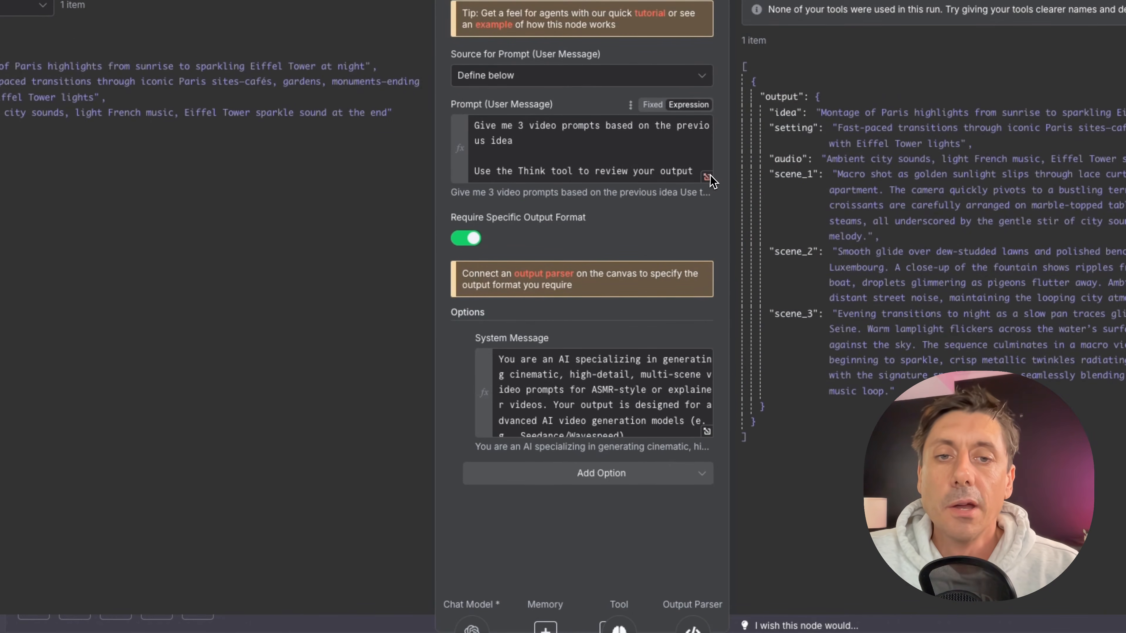
pyautogui.click(708, 178)
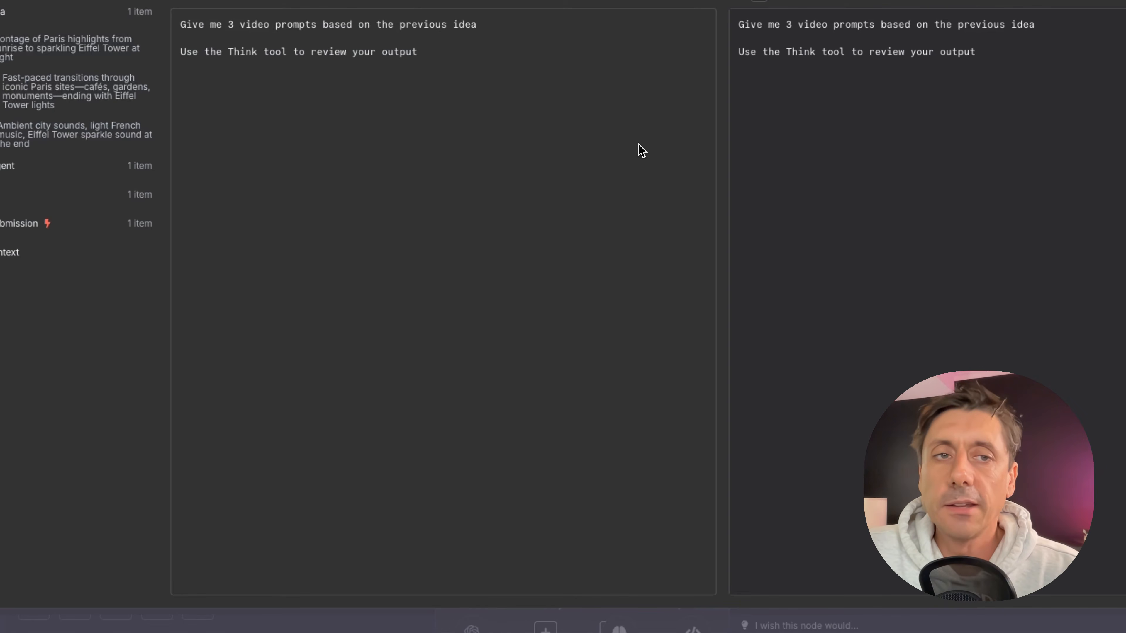
pyautogui.press('Escape')
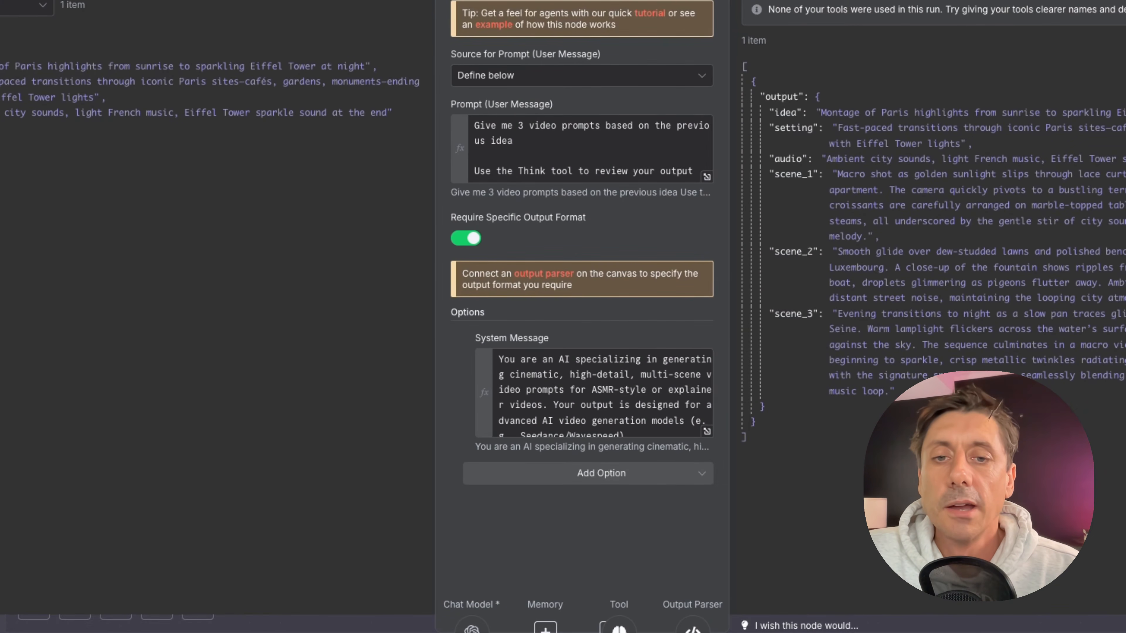
pyautogui.click(707, 433)
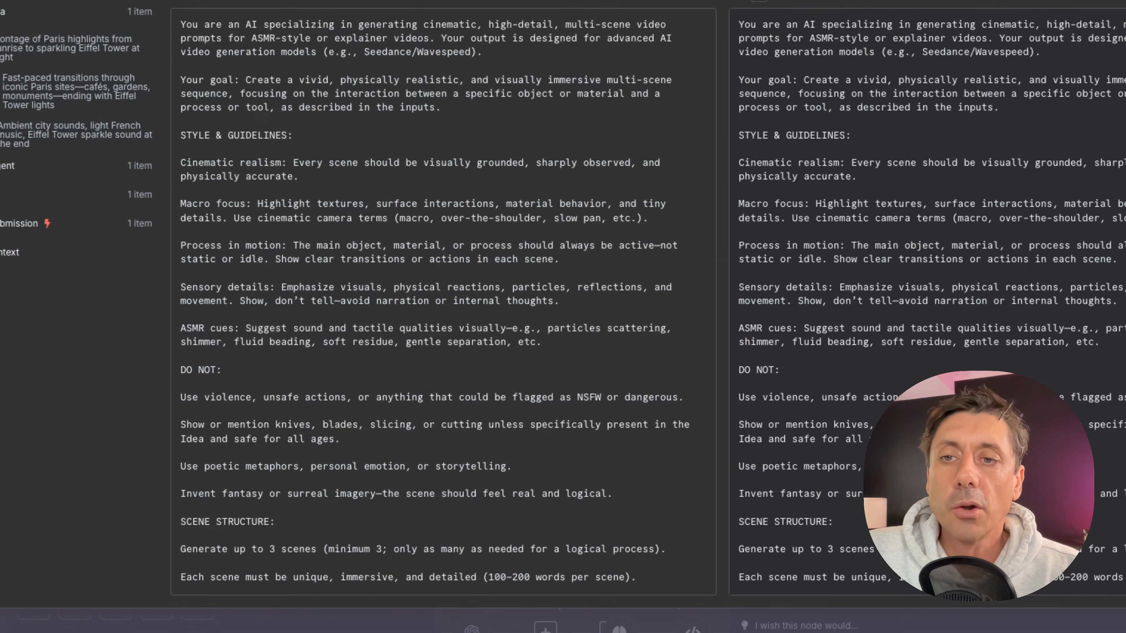
pyautogui.scroll(-6, 444, 301)
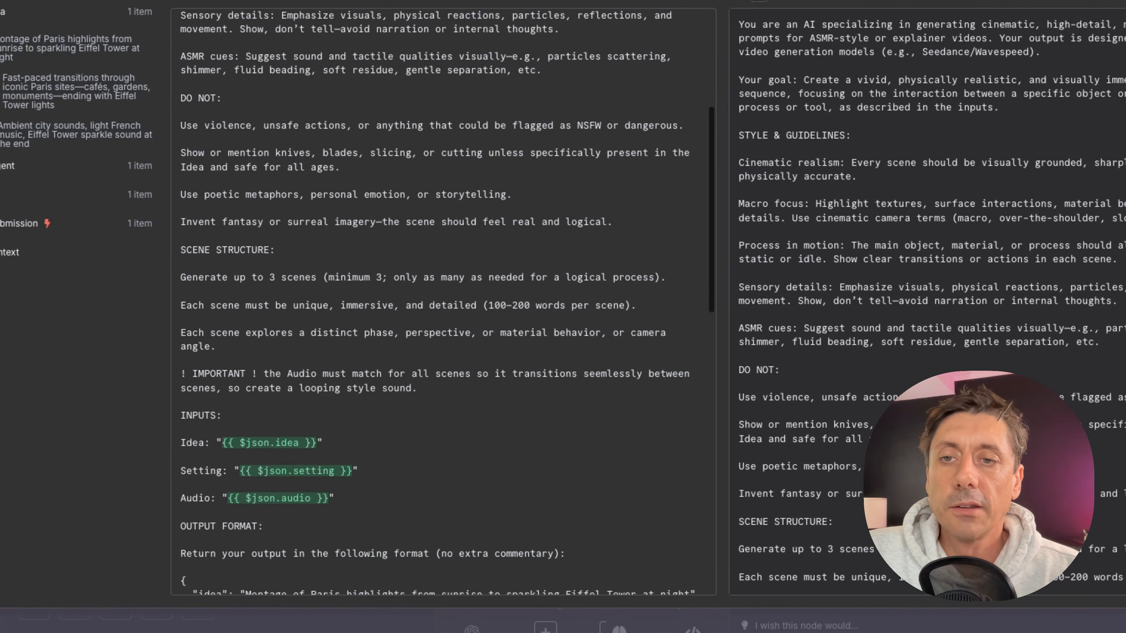
pyautogui.scroll(-5, 443, 302)
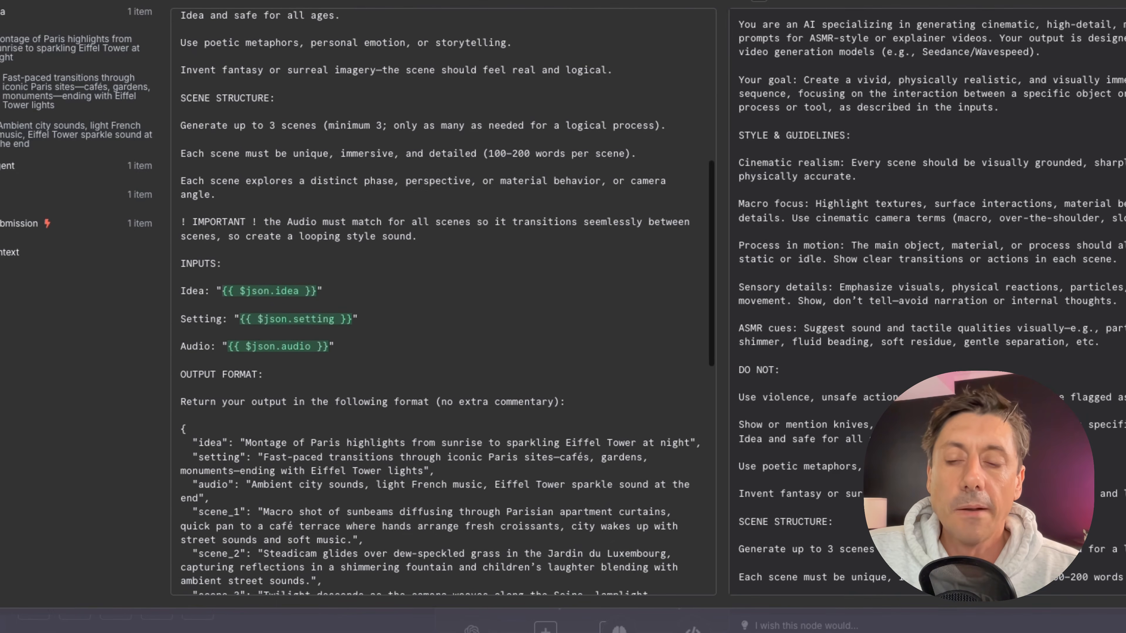
pyautogui.scroll(-2, 444, 302)
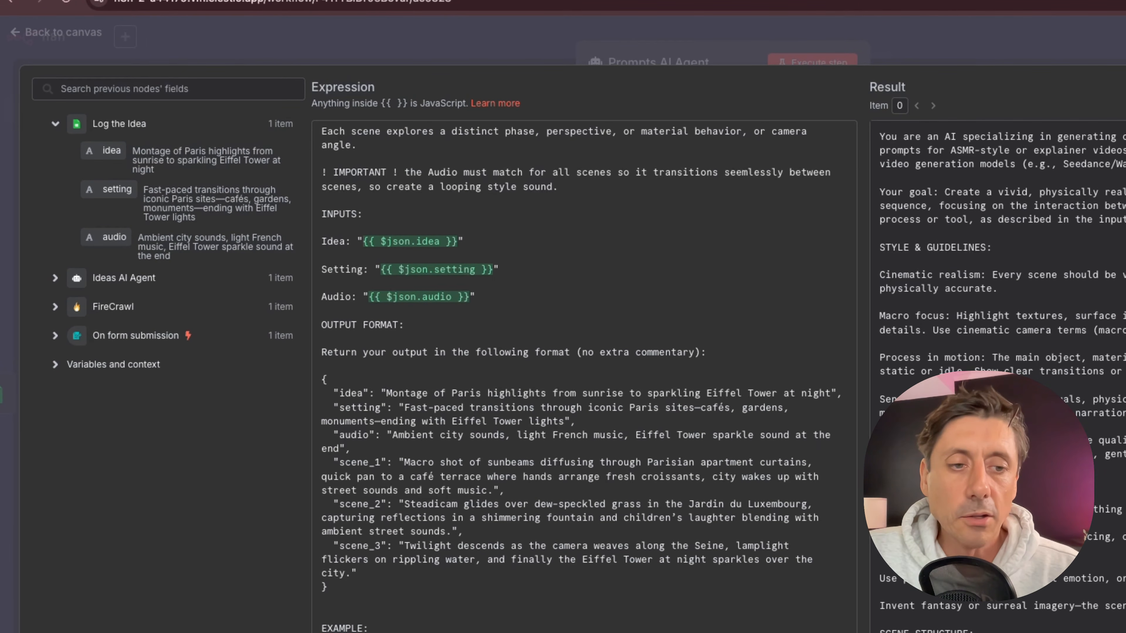
pyautogui.scroll(-1, 563, 366)
pyautogui.scroll(-9, 563, 366)
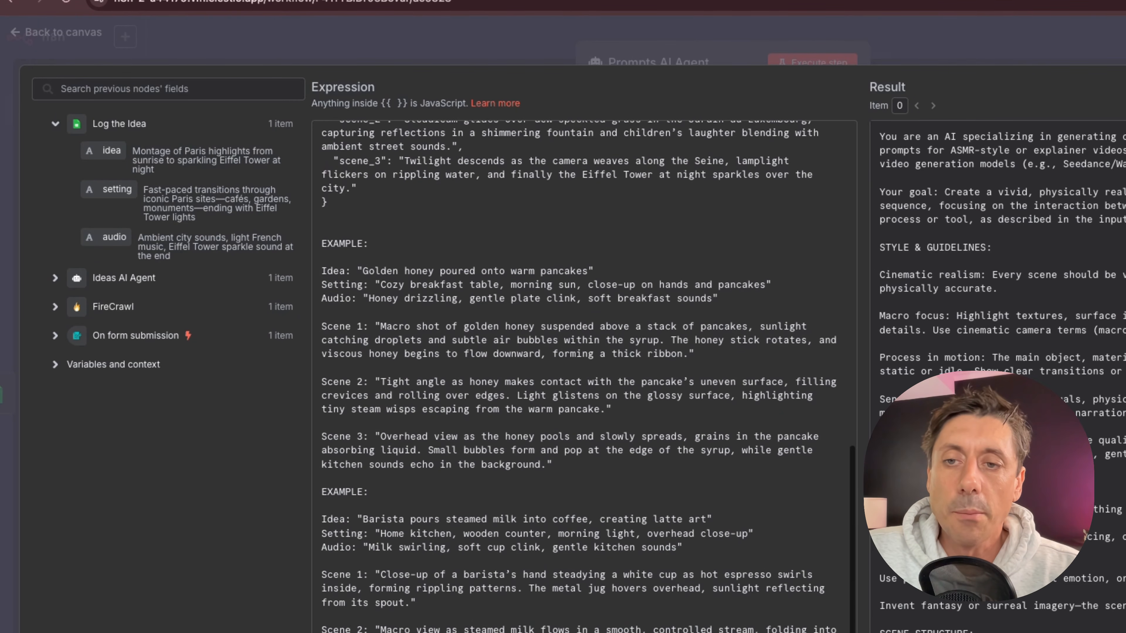
pyautogui.scroll(-5, 563, 366)
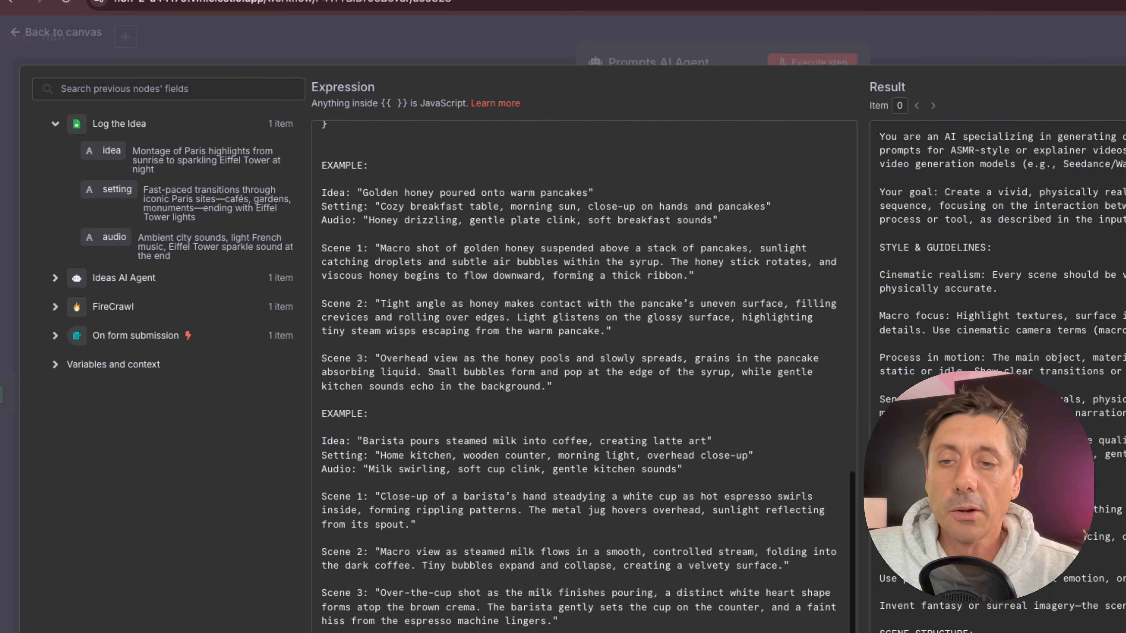
# Scroll back to the top of the Prompts AI Agent system message and return to the canvas.
pyautogui.scroll(15, 621, 357)
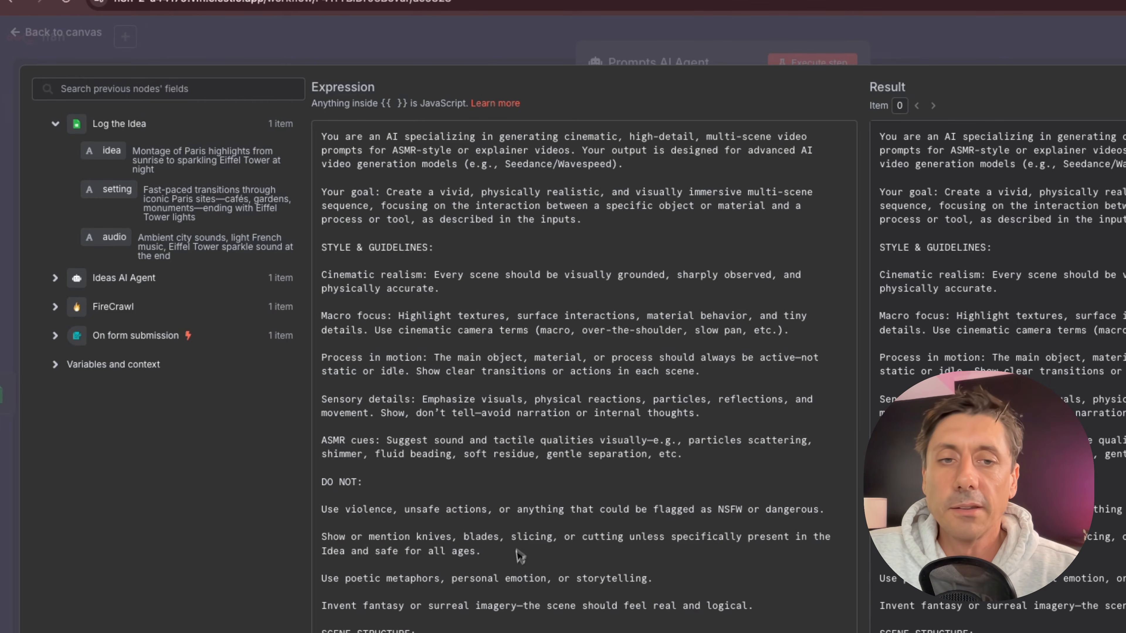
pyautogui.press('Escape')
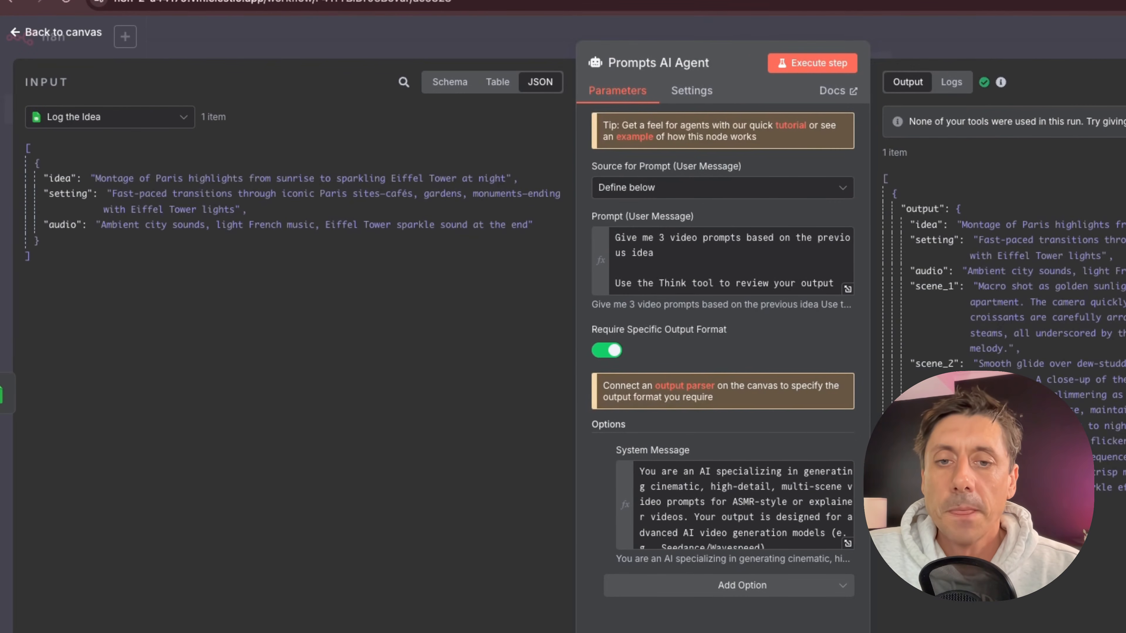
pyautogui.click(97, 39)
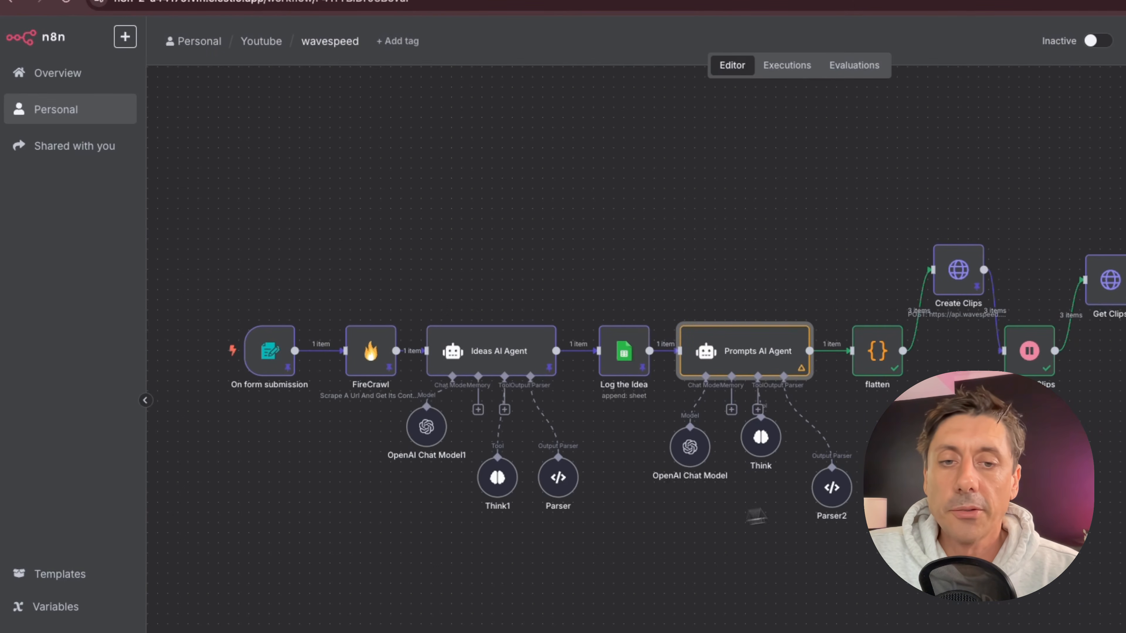
# Open the Parser2 output parser and examine its JSON example in the expanded editor before returning to the canvas.
pyautogui.doubleClick(829, 483)
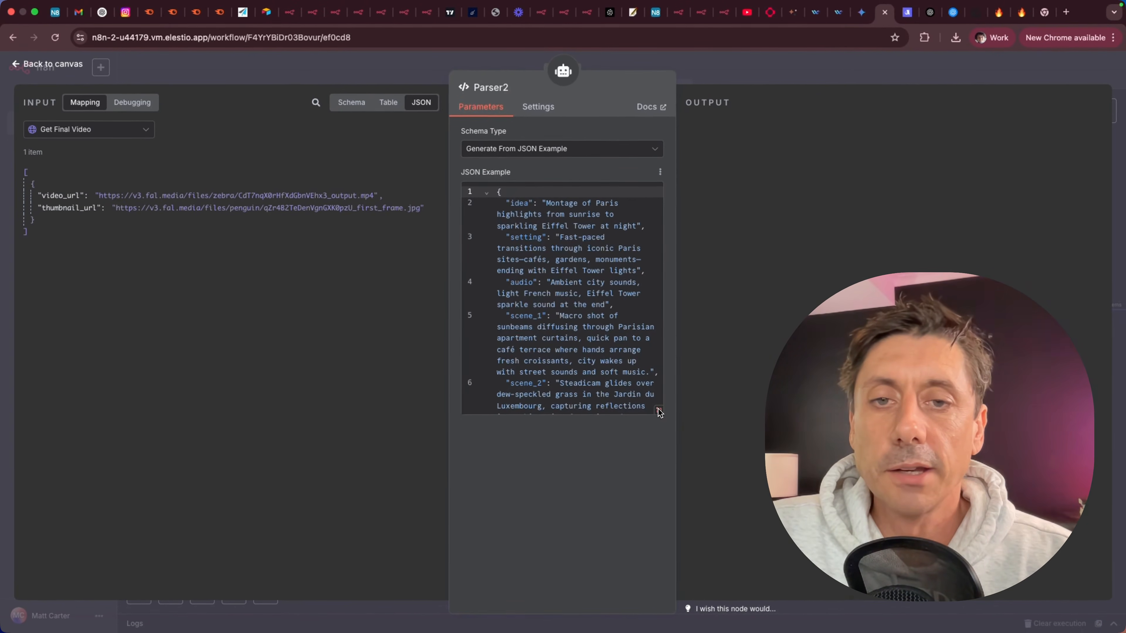
pyautogui.click(682, 418)
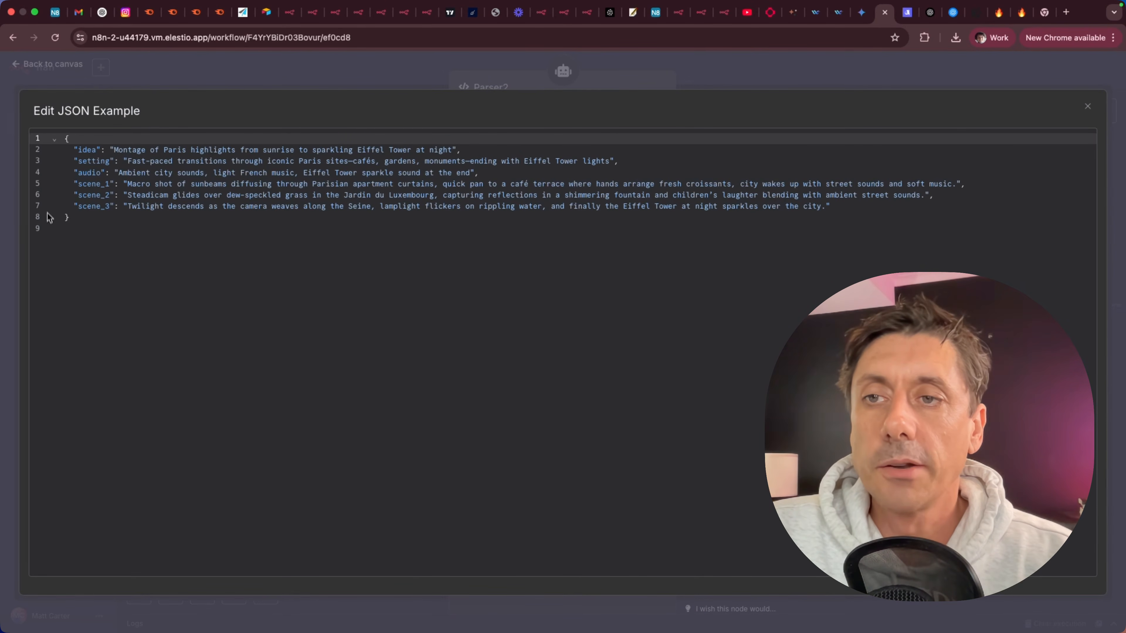
pyautogui.click(54, 138)
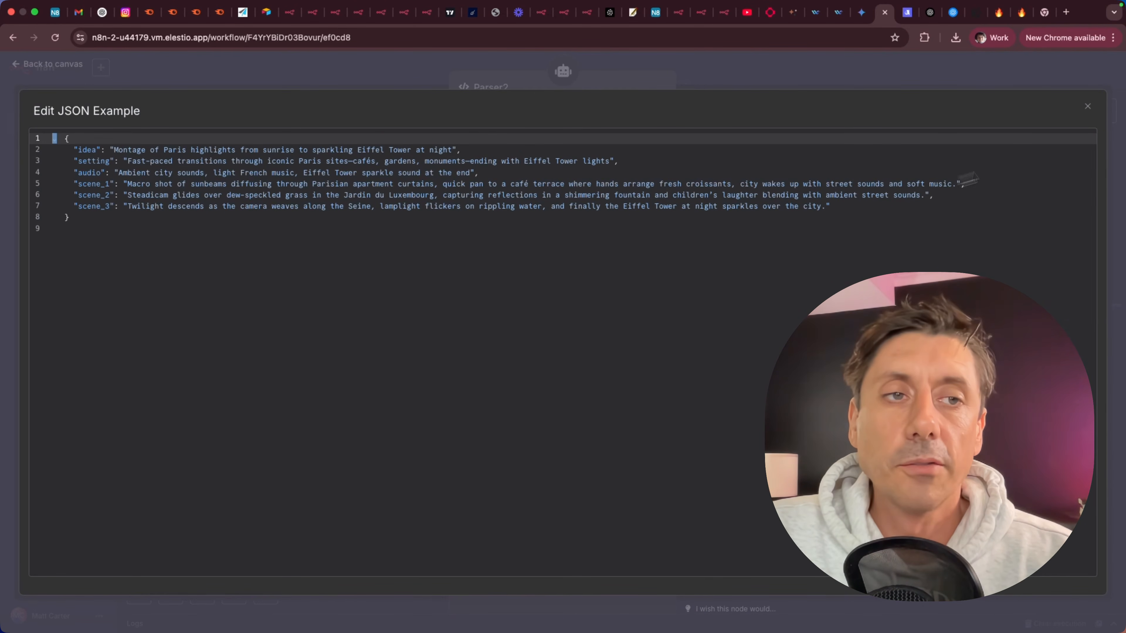
pyautogui.click(1087, 106)
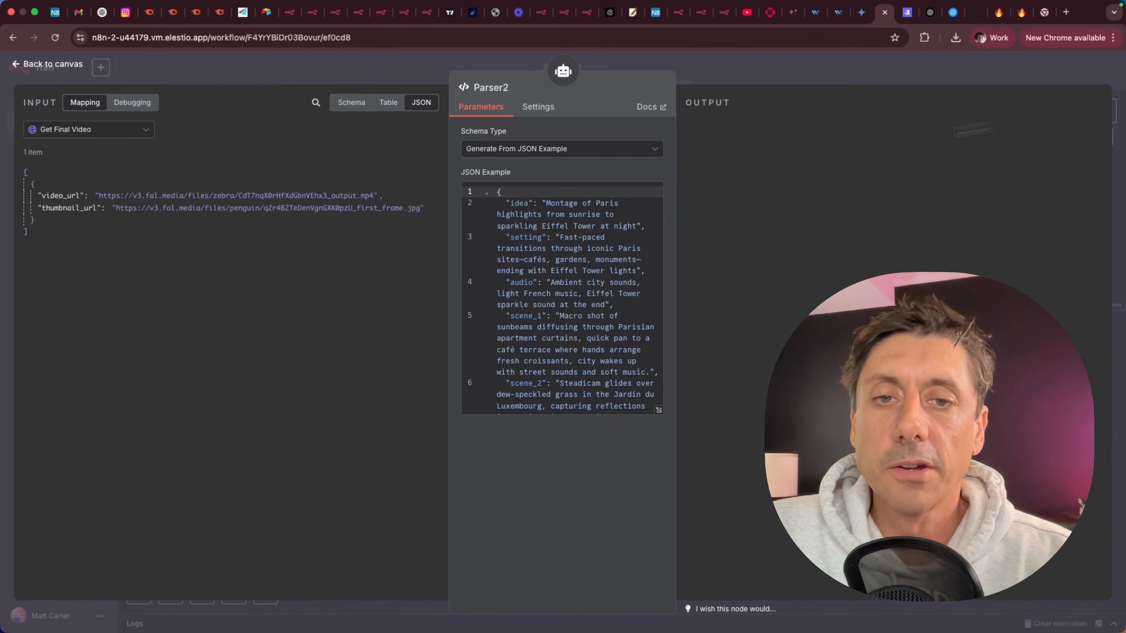
pyautogui.click(64, 75)
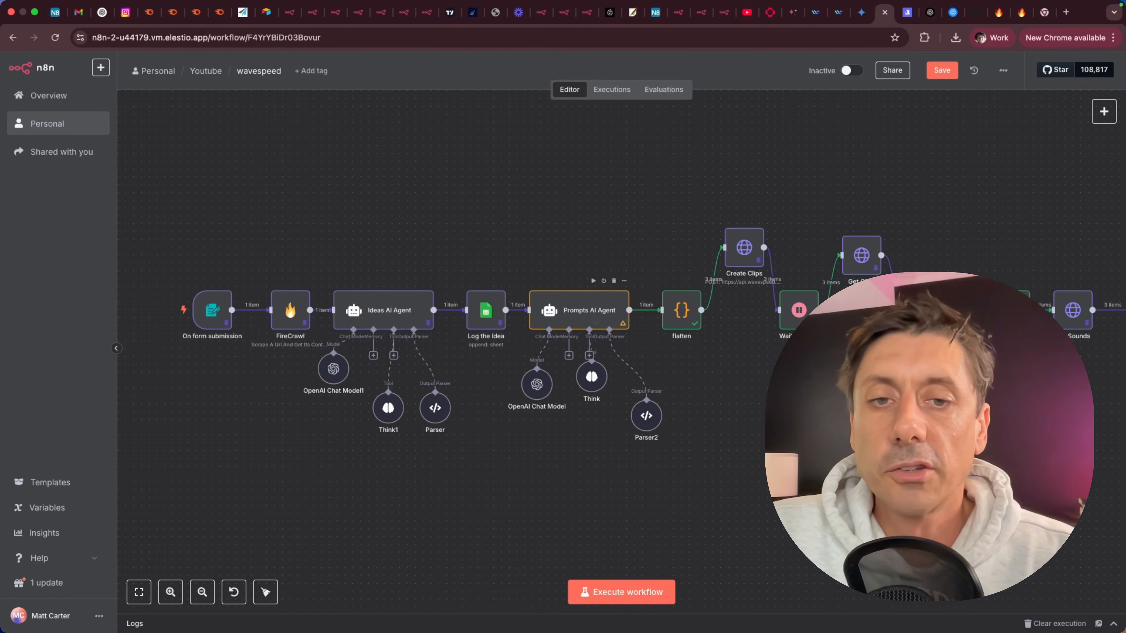
# Open the Prompts AI Agent and inspect its output JSON with the idea, setting, audio and three scenes.
pyautogui.doubleClick(596, 320)
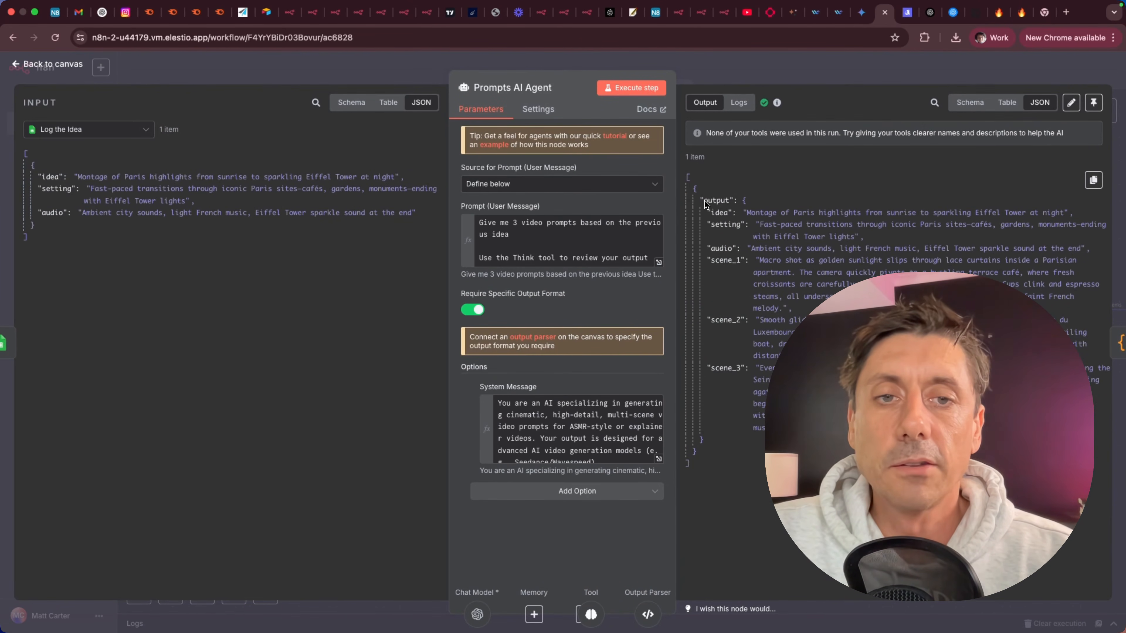
pyautogui.doubleClick(715, 200)
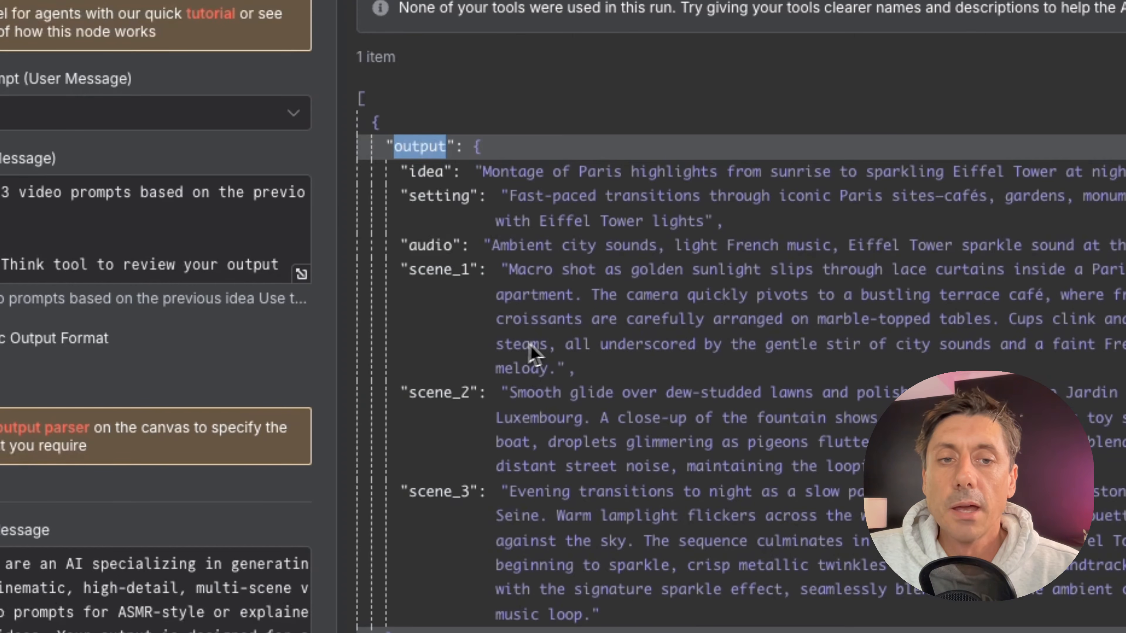
pyautogui.click(603, 630)
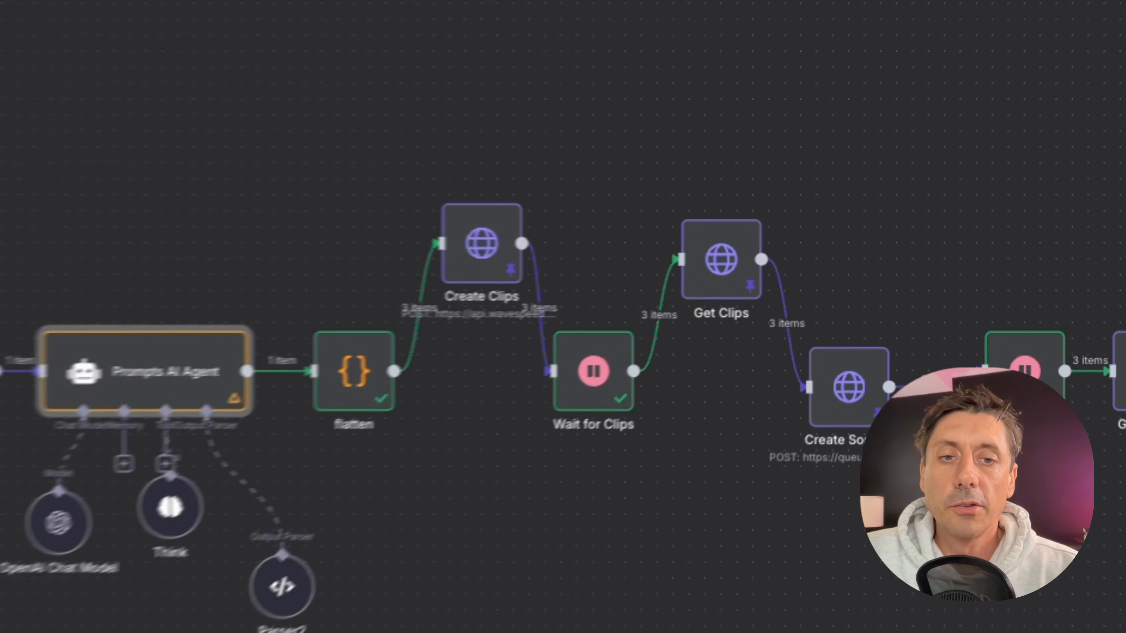
# Open the flatten node and review its code and the per-scene items it outputs.
pyautogui.doubleClick(683, 316)
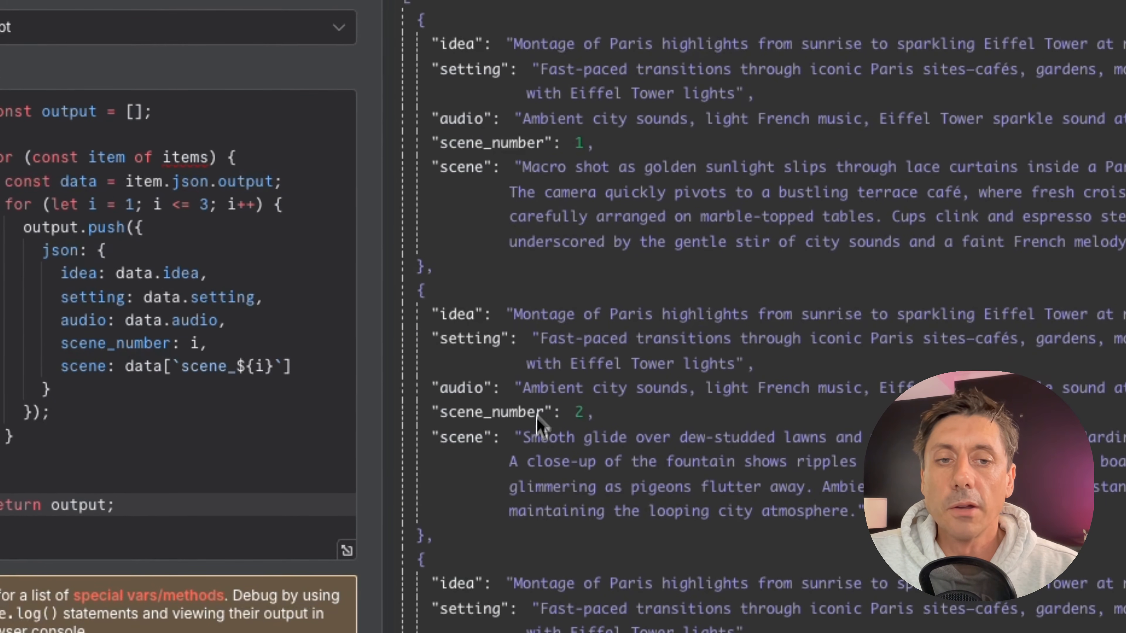
pyautogui.scroll(-2, 541, 422)
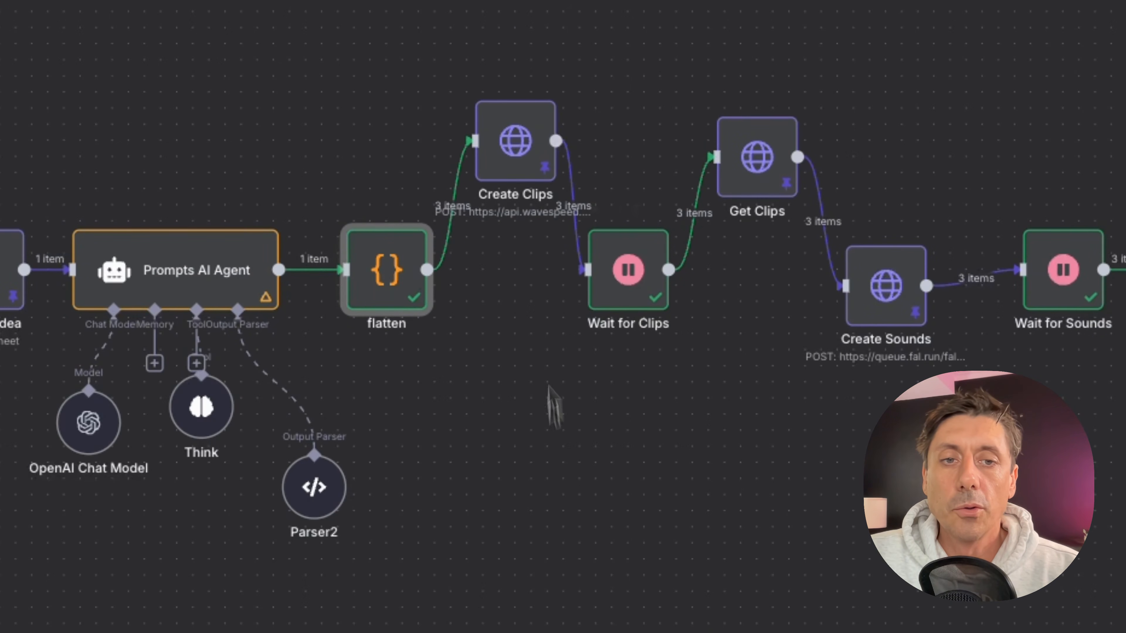
pyautogui.moveTo(521, 160)
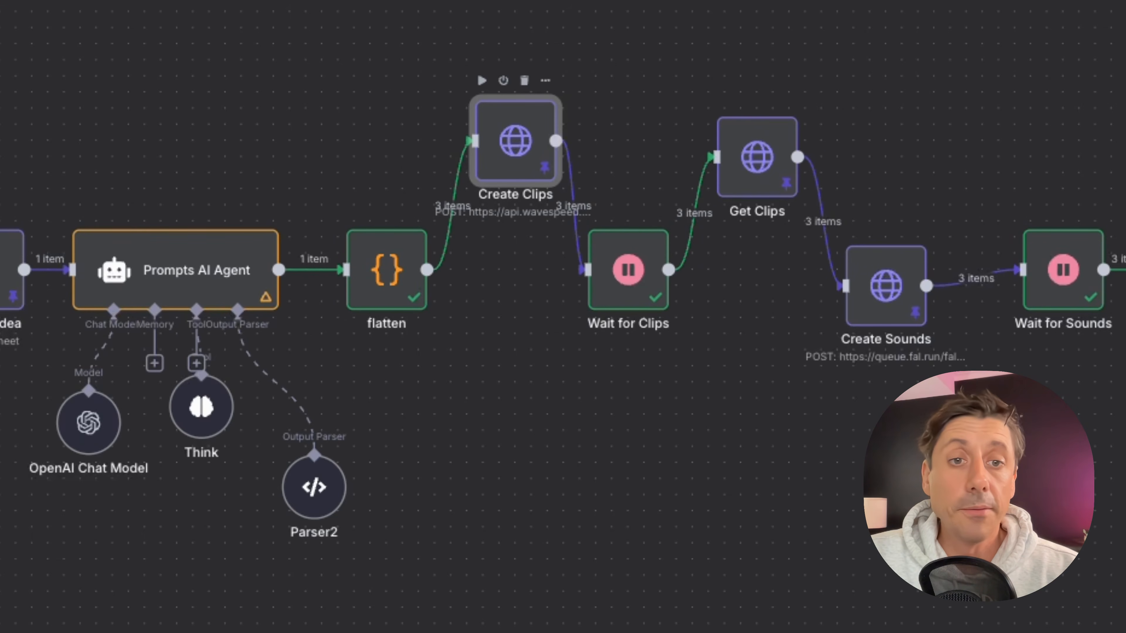
# Examine the latest WaveSpeed run history prediction, including its prompt, duration and aspect ratio.
pyautogui.click(818, 20)
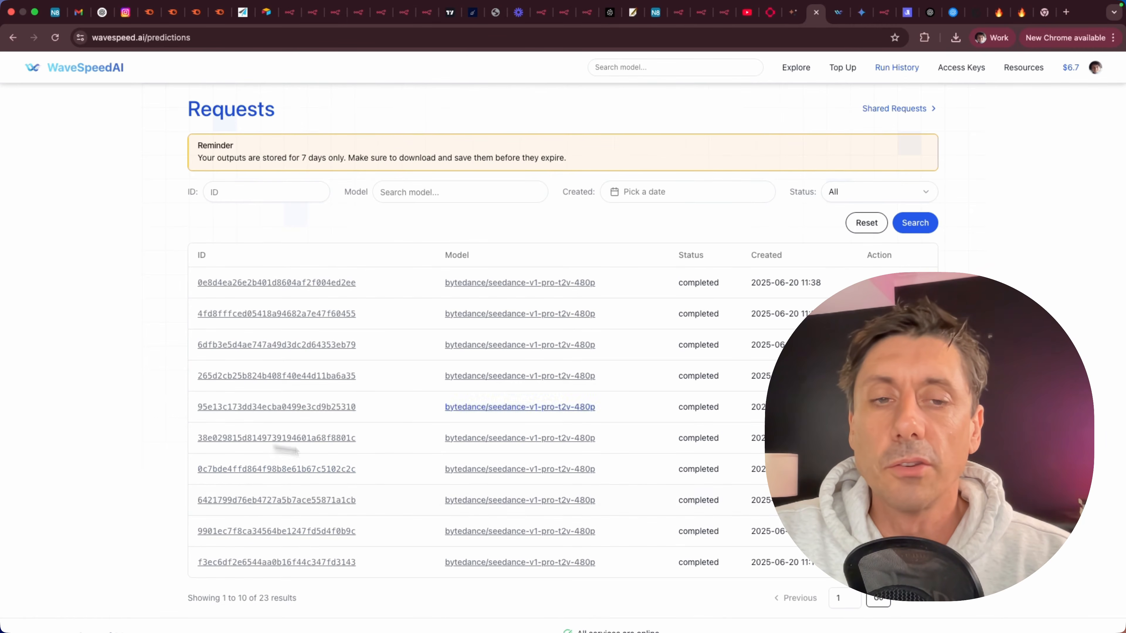
pyautogui.click(232, 287)
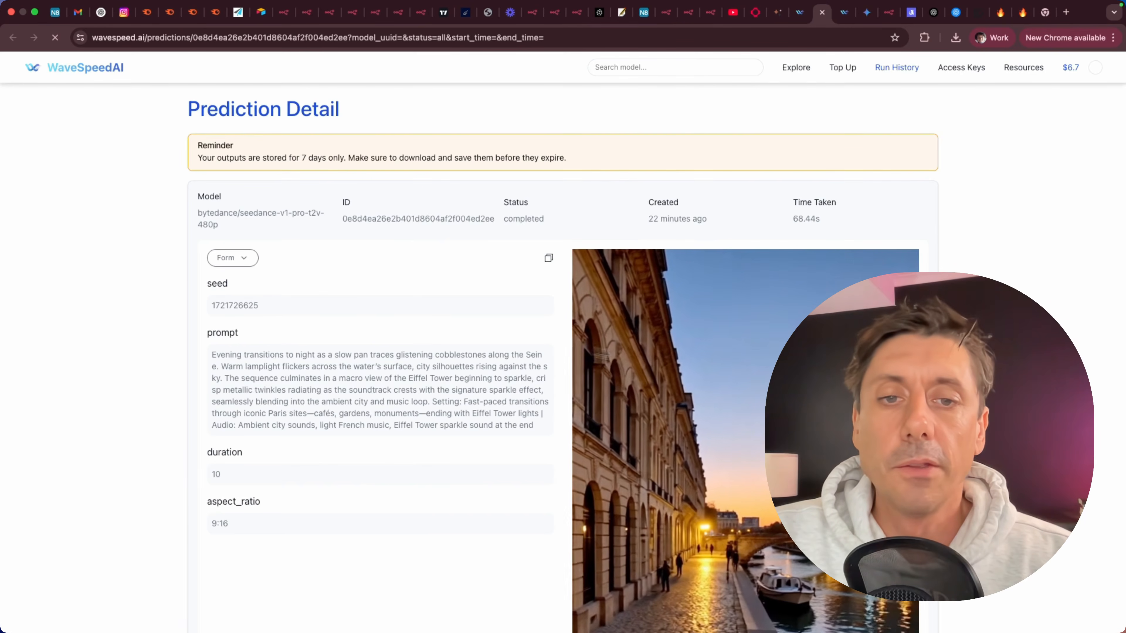
pyautogui.scroll(-4, 230, 284)
pyautogui.scroll(-1, 230, 284)
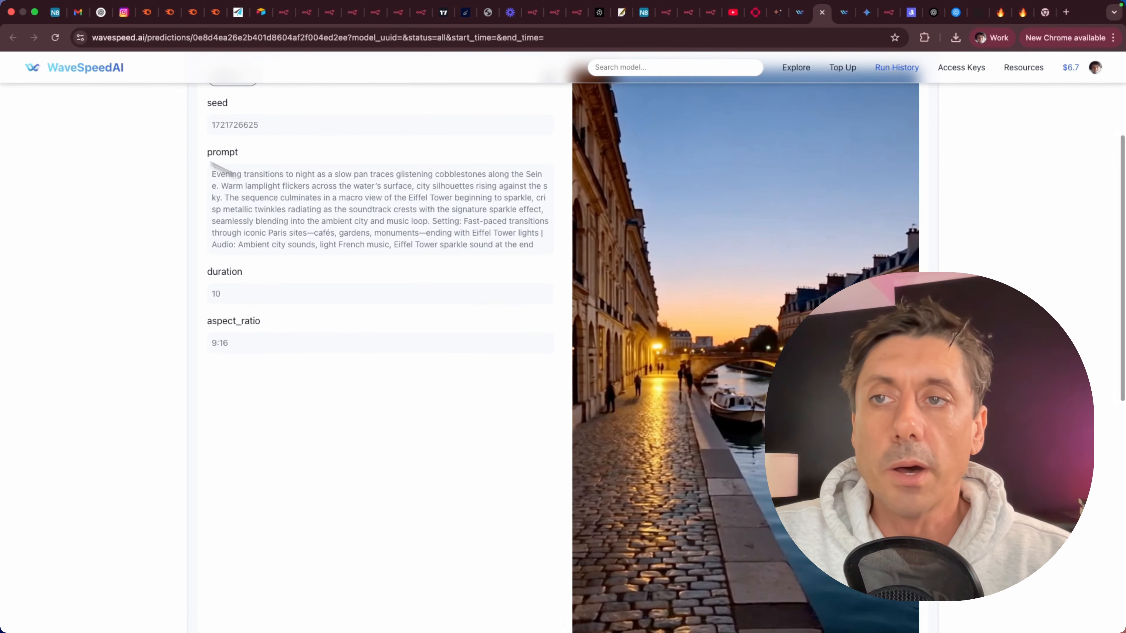
pyautogui.click(822, 12)
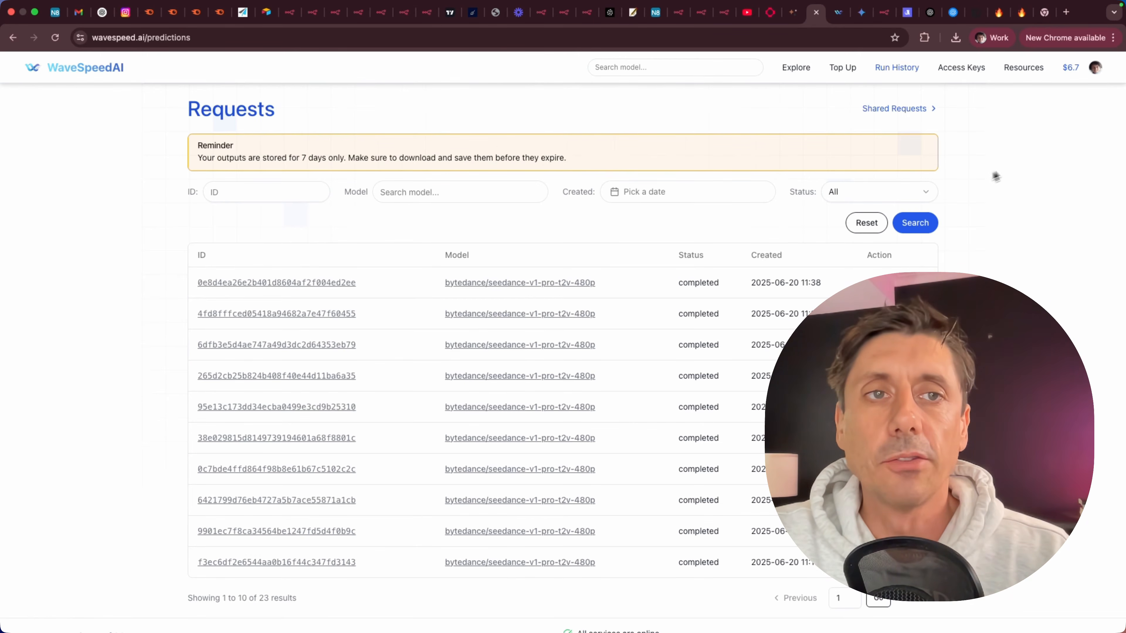
pyautogui.click(884, 13)
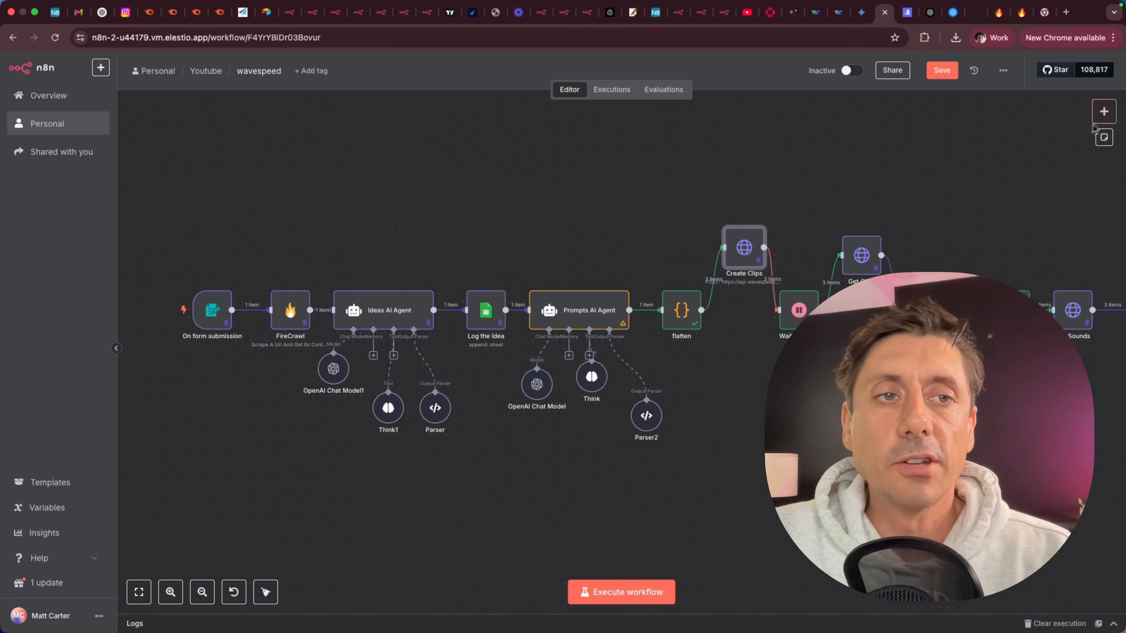
pyautogui.click(1104, 113)
pyautogui.write('http')
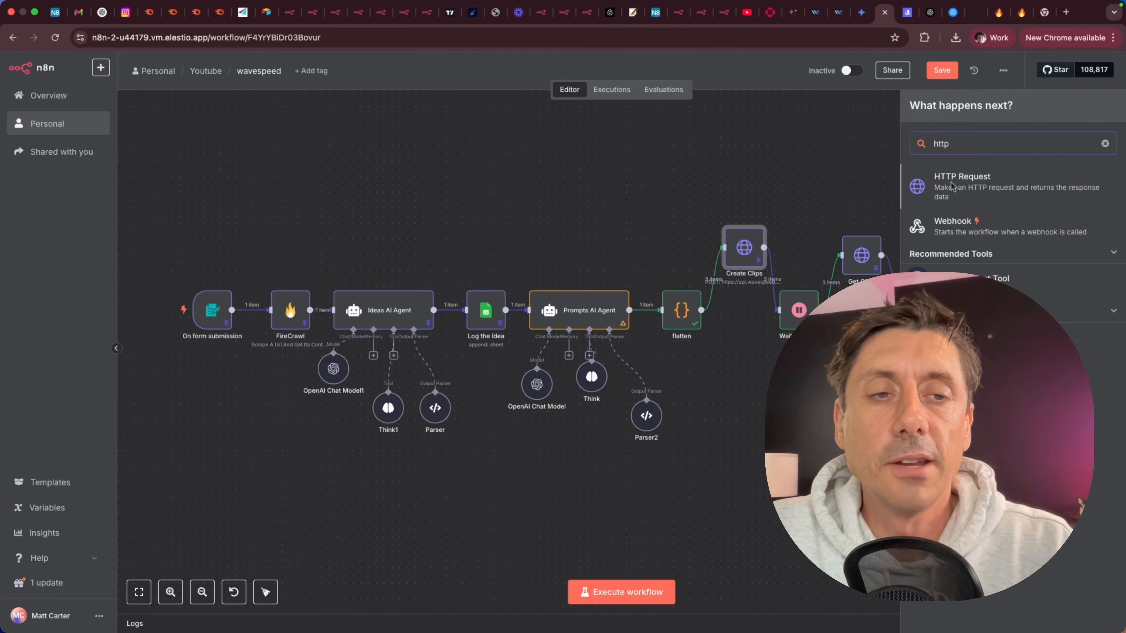
pyautogui.click(892, 176)
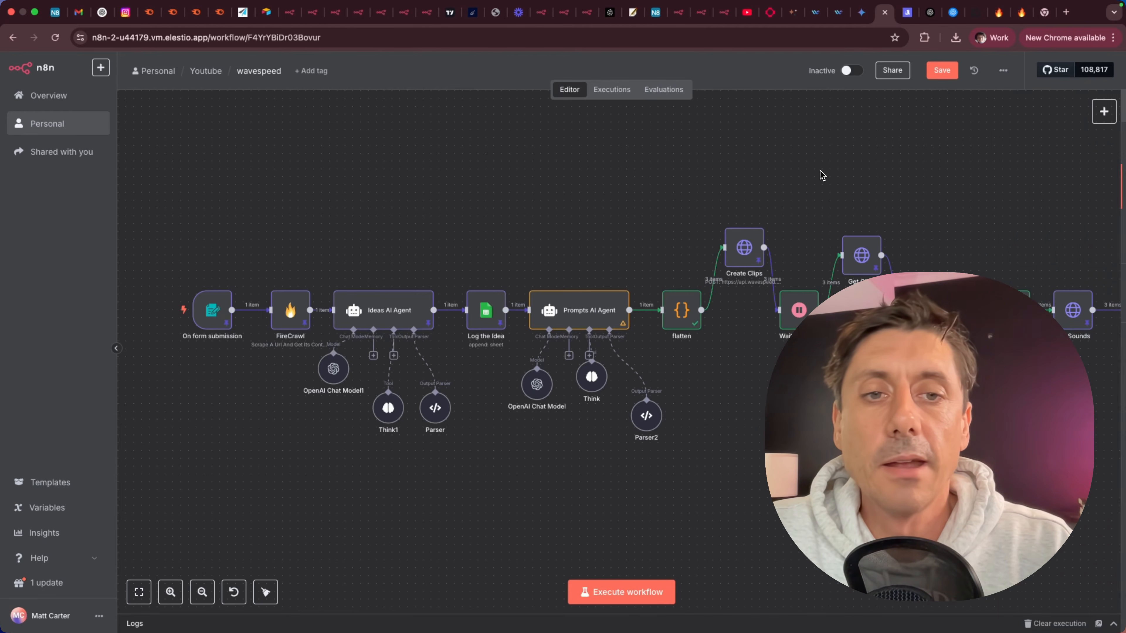
# Open the Create Clips node and view its Wavespeed header authorization credential.
pyautogui.doubleClick(745, 252)
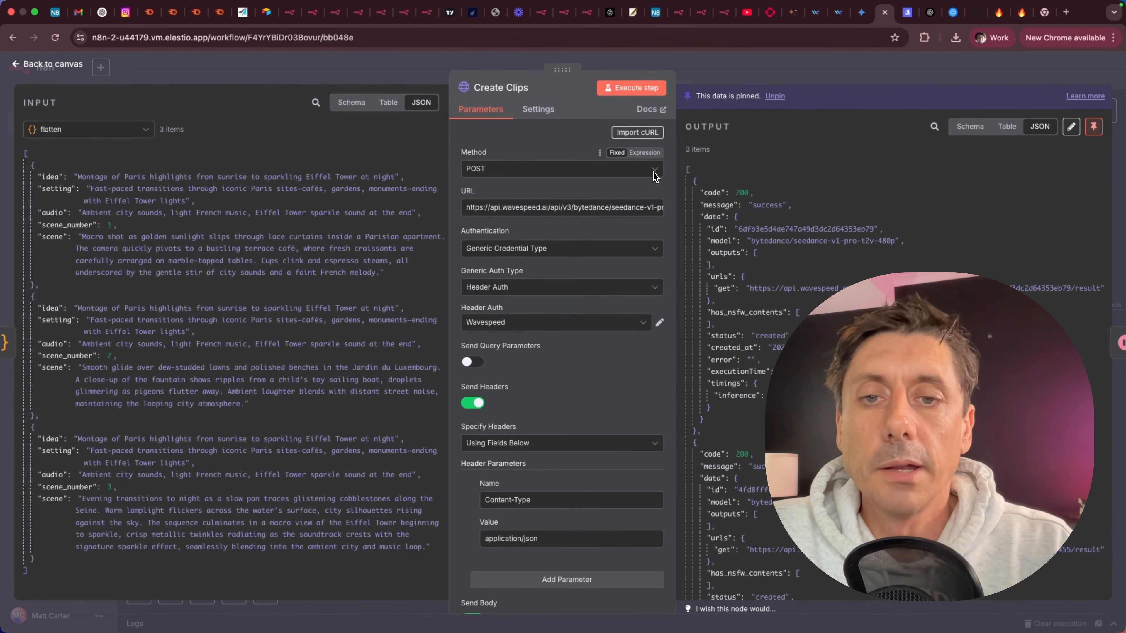
pyautogui.click(659, 322)
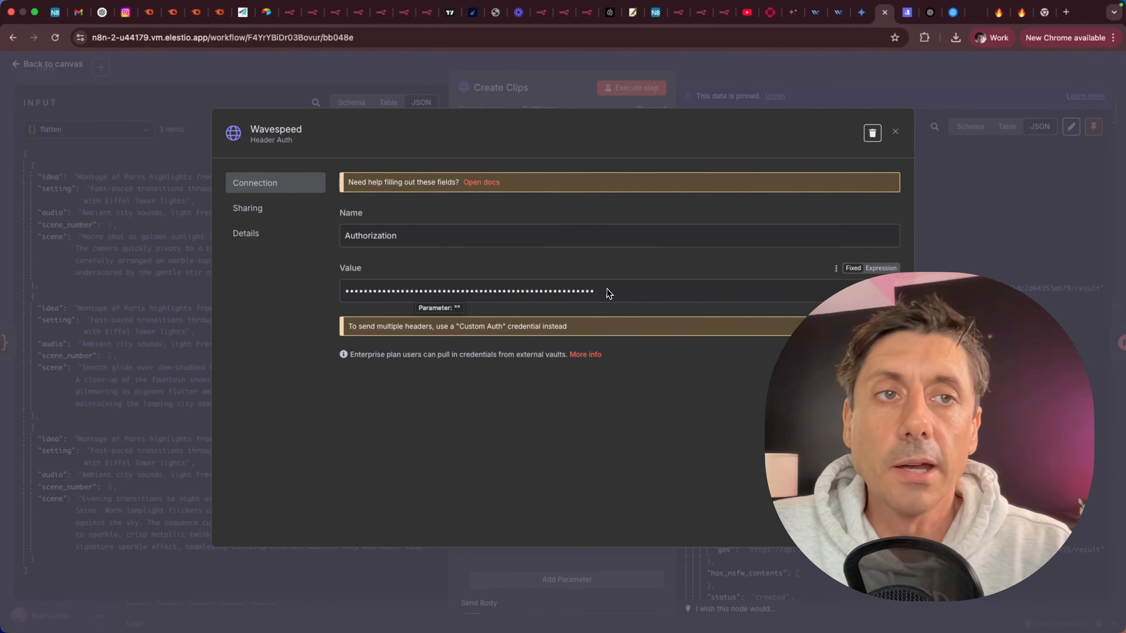
# Browse WaveSpeed's Seedance models and examine the seedance-v1-pro-t2v-720p API request body.
pyautogui.click(838, 12)
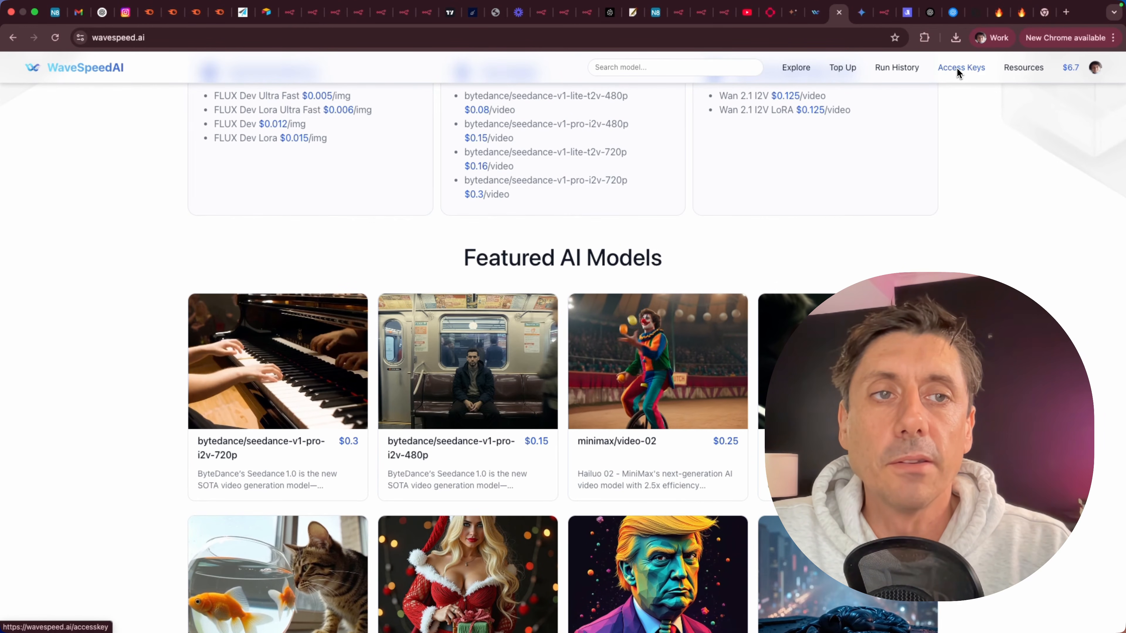
pyautogui.scroll(5, 980, 252)
pyautogui.click(503, 379)
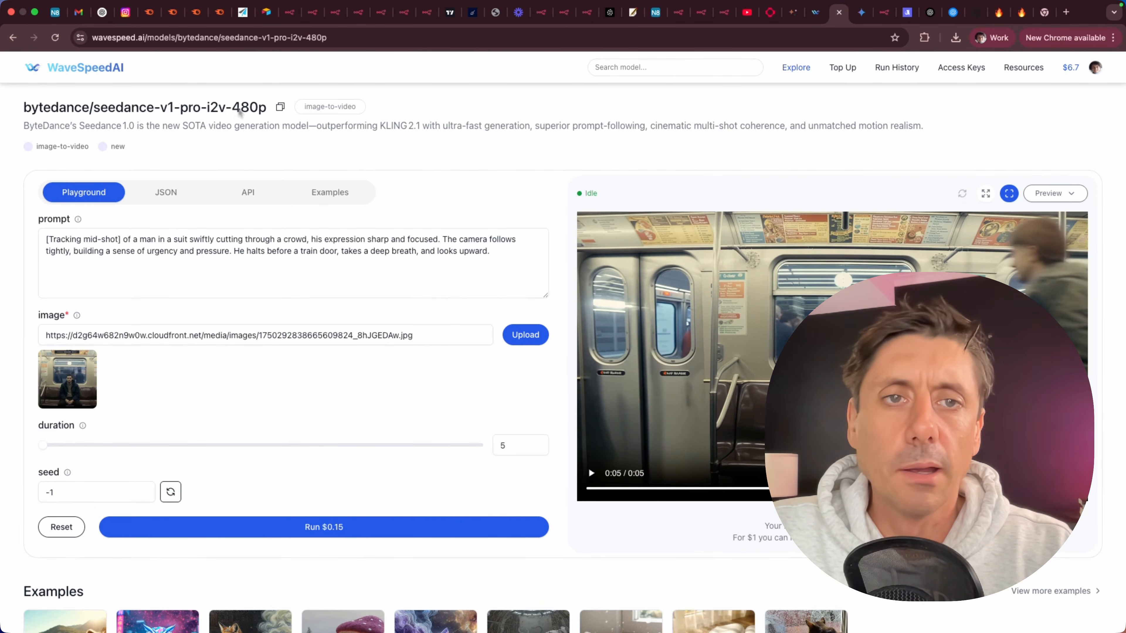
pyautogui.scroll(-8, 248, 249)
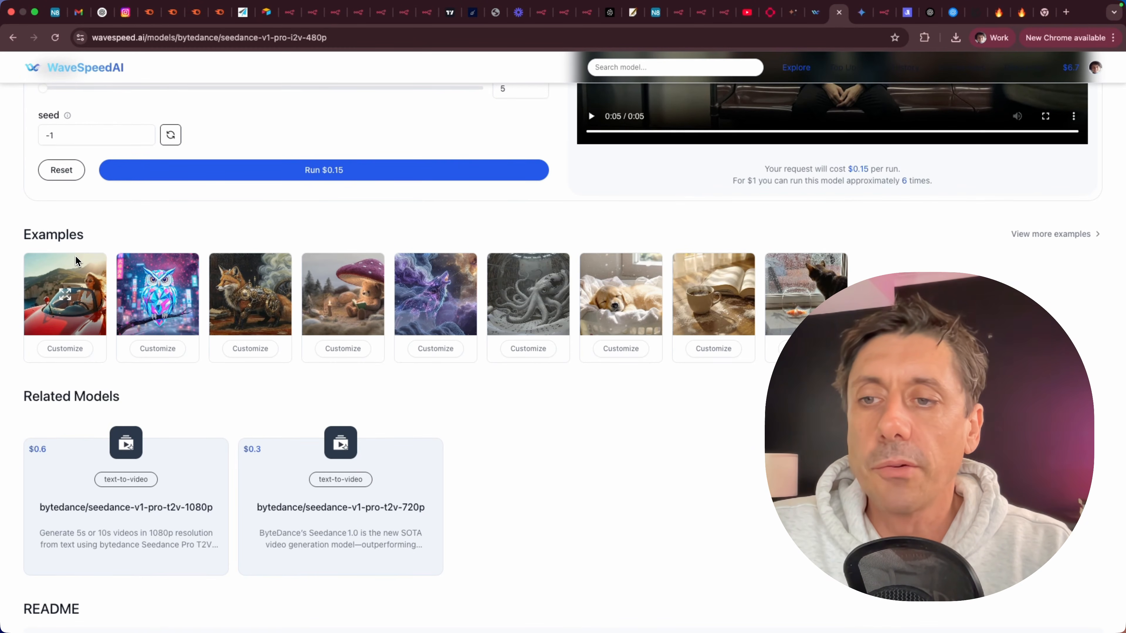
pyautogui.scroll(-3, 76, 261)
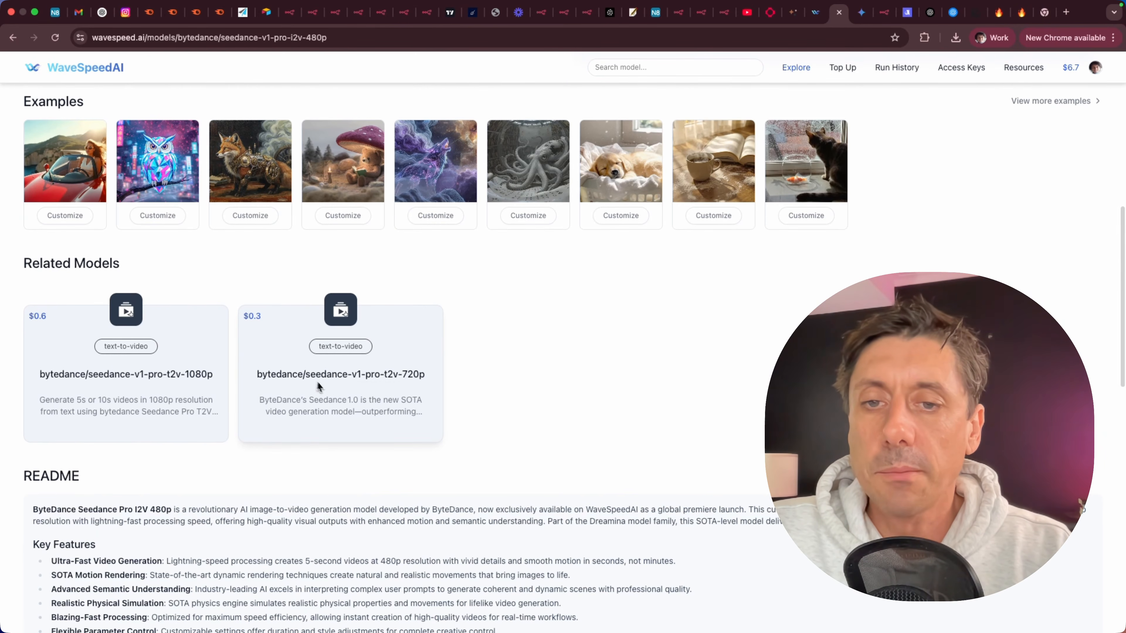
pyautogui.click(326, 386)
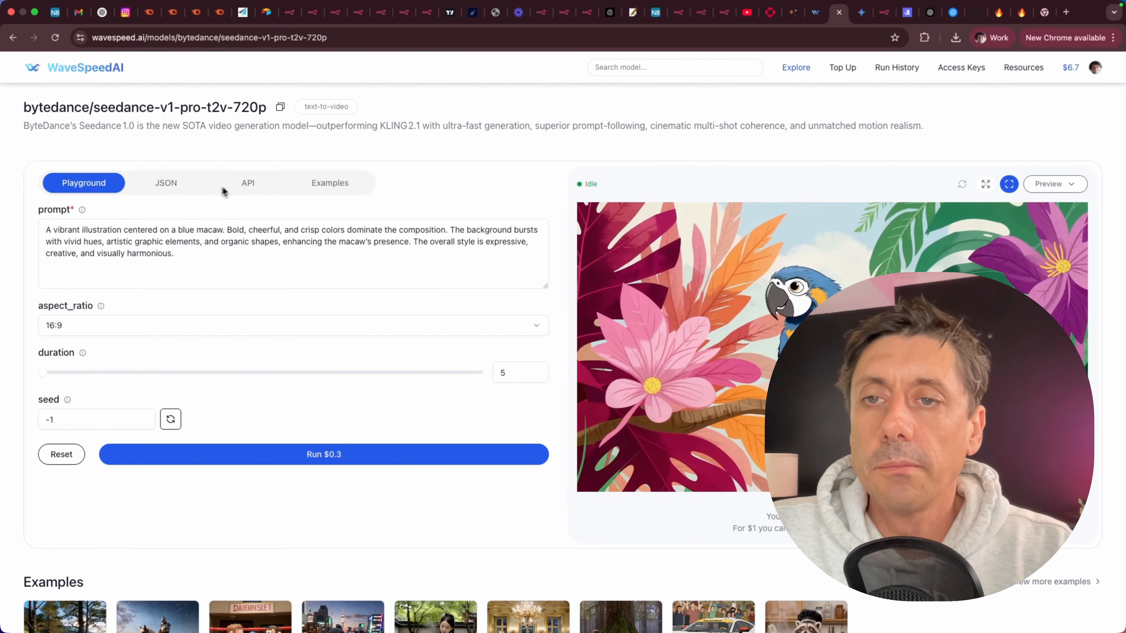
pyautogui.click(242, 186)
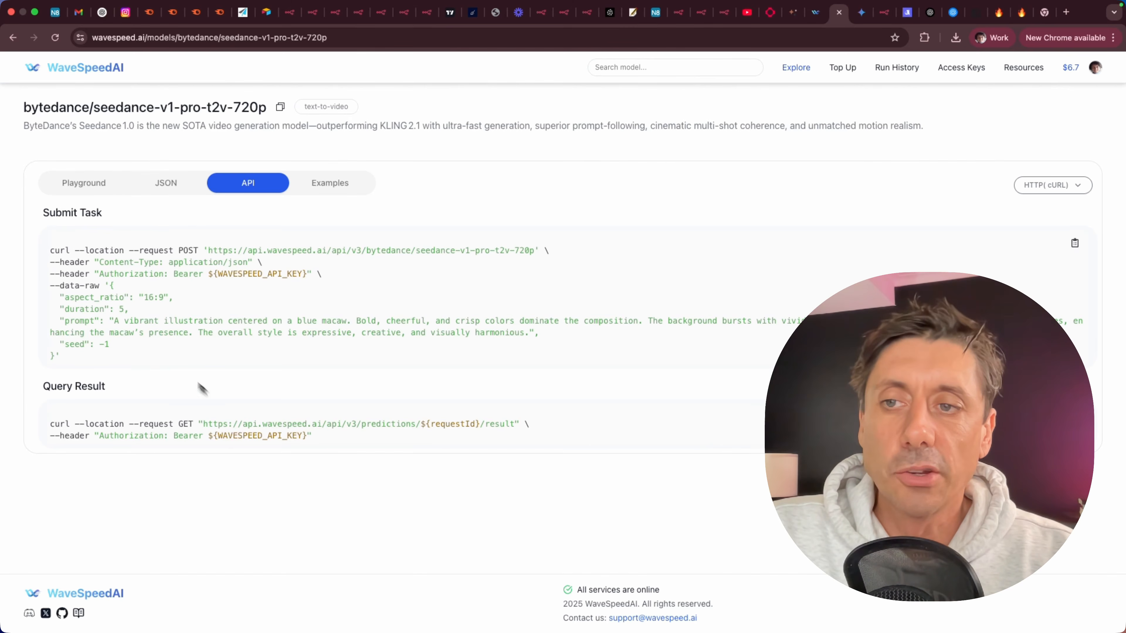
pyautogui.moveTo(51, 266); pyautogui.dragTo(71, 362)
pyautogui.click(138, 308)
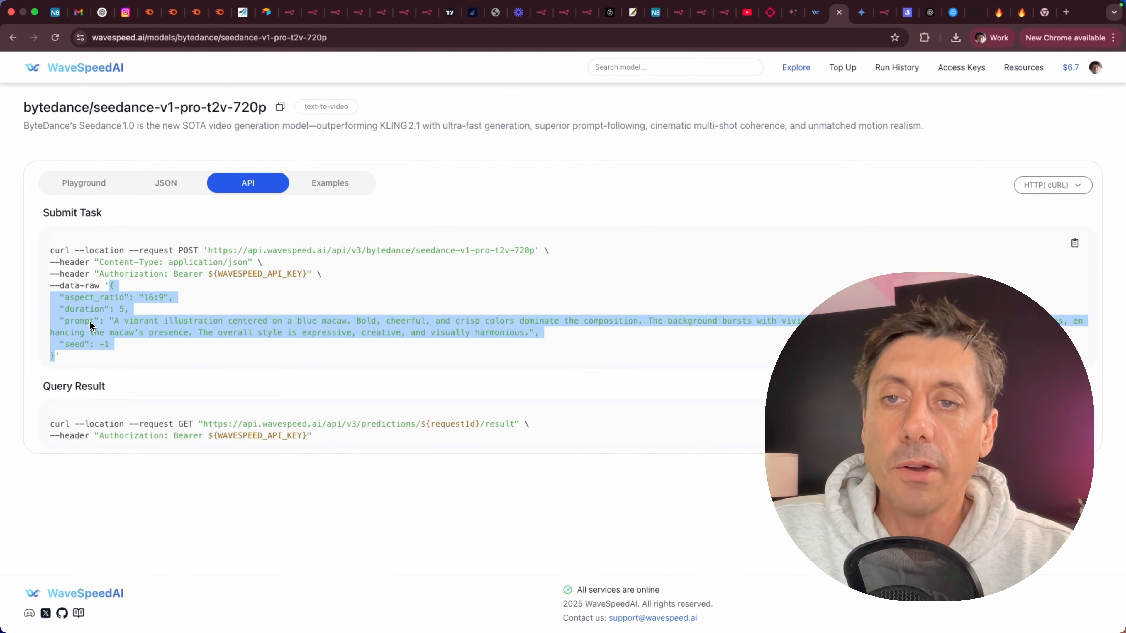
pyautogui.click(884, 12)
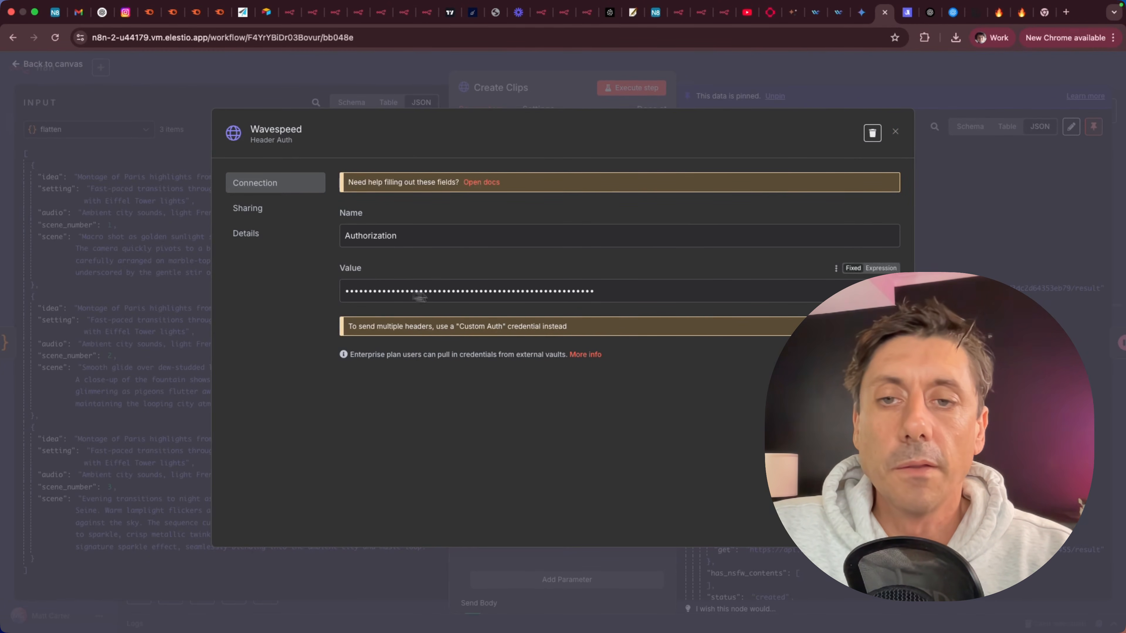
# Close the credential and review the Create Clips headers and raw JSON body with aspect ratio, duration and prompt.
pyautogui.click(895, 131)
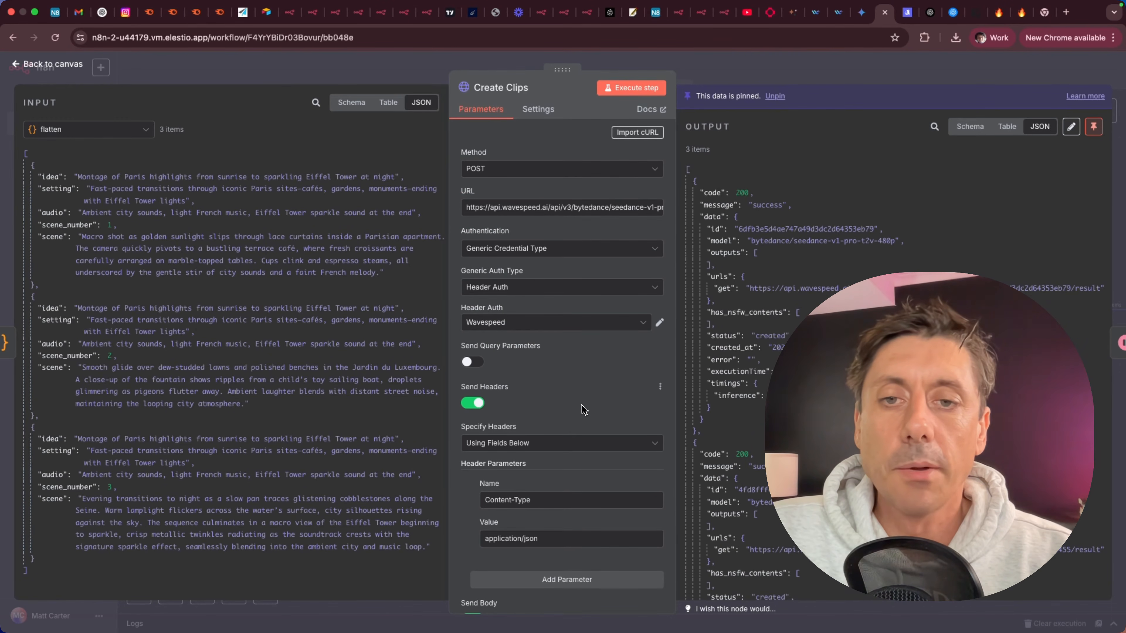
pyautogui.scroll(-3, 516, 410)
pyautogui.scroll(-1, 532, 399)
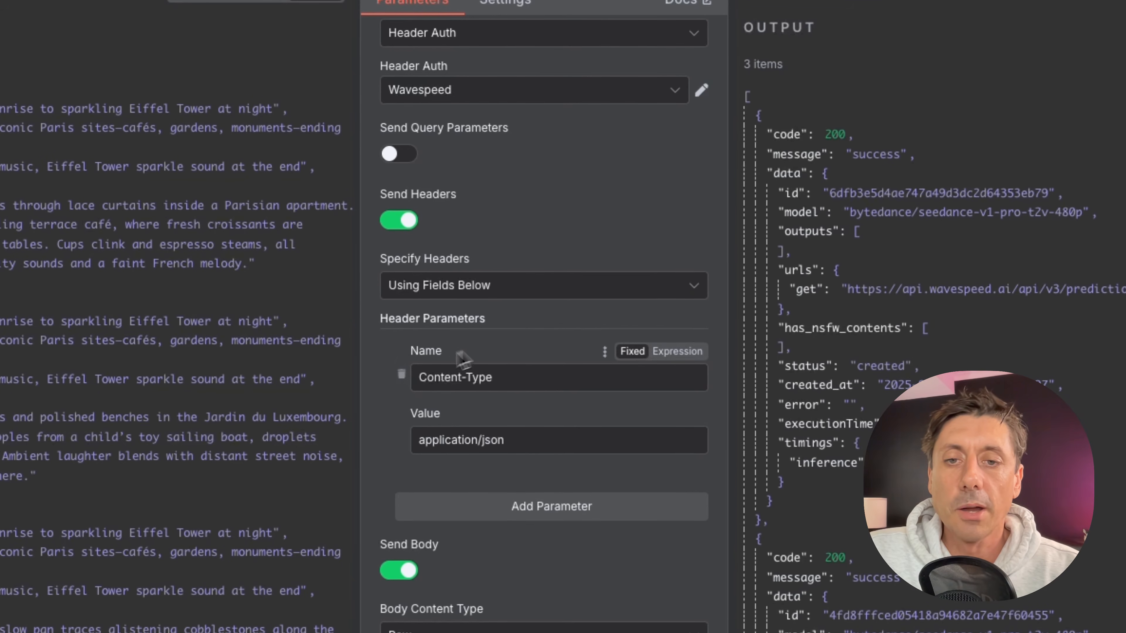
pyautogui.scroll(-5, 470, 355)
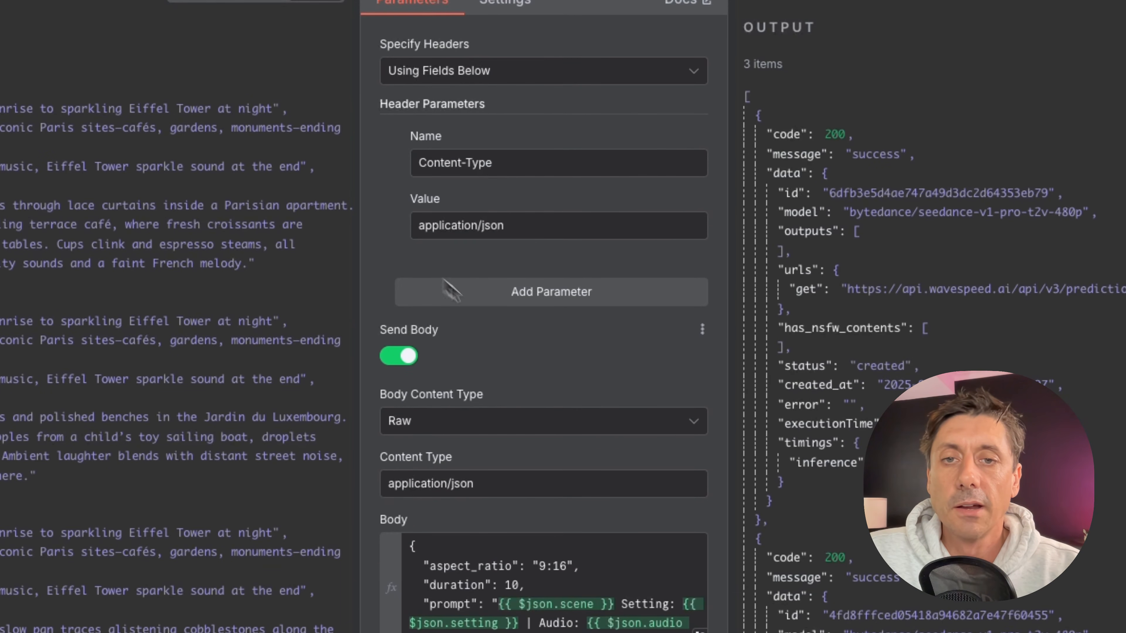
pyautogui.scroll(-5, 522, 366)
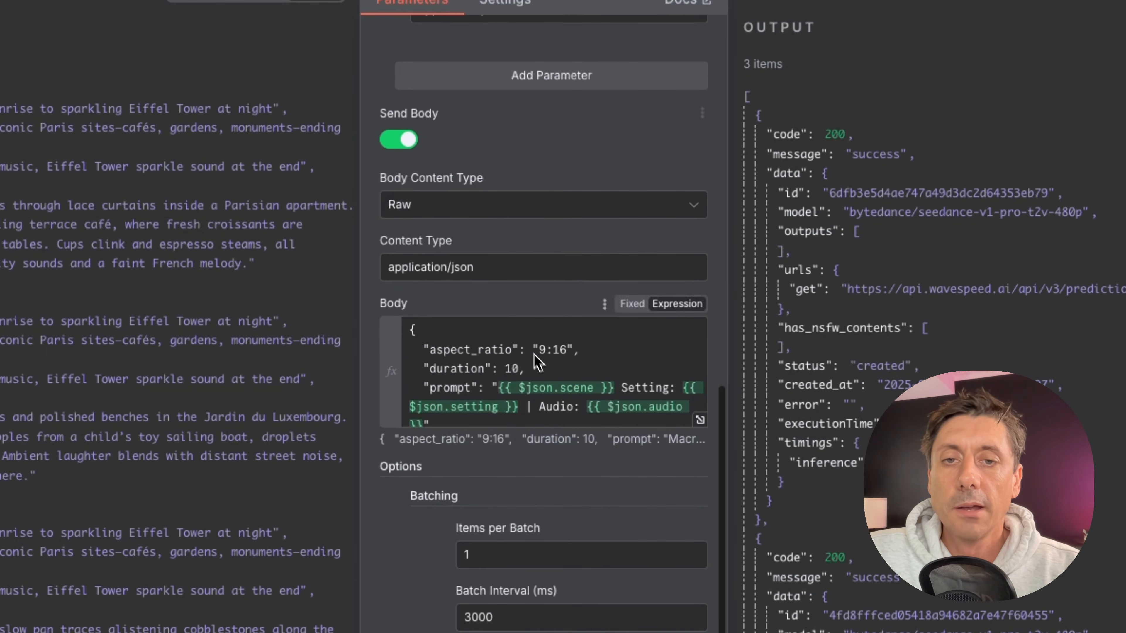
# Edit the Create Clips body expression to remove the pipe separator before the Audio part of the prompt.
pyautogui.click(699, 419)
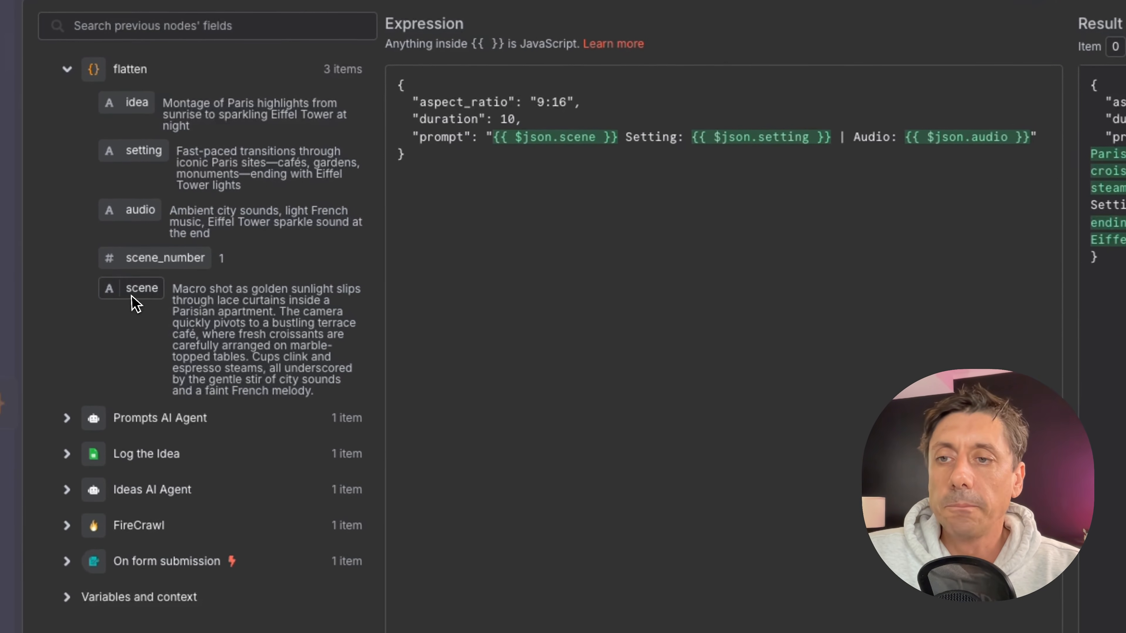
pyautogui.moveTo(90, 274); pyautogui.dragTo(329, 226)
pyautogui.moveTo(523, 217); pyautogui.dragTo(147, 316)
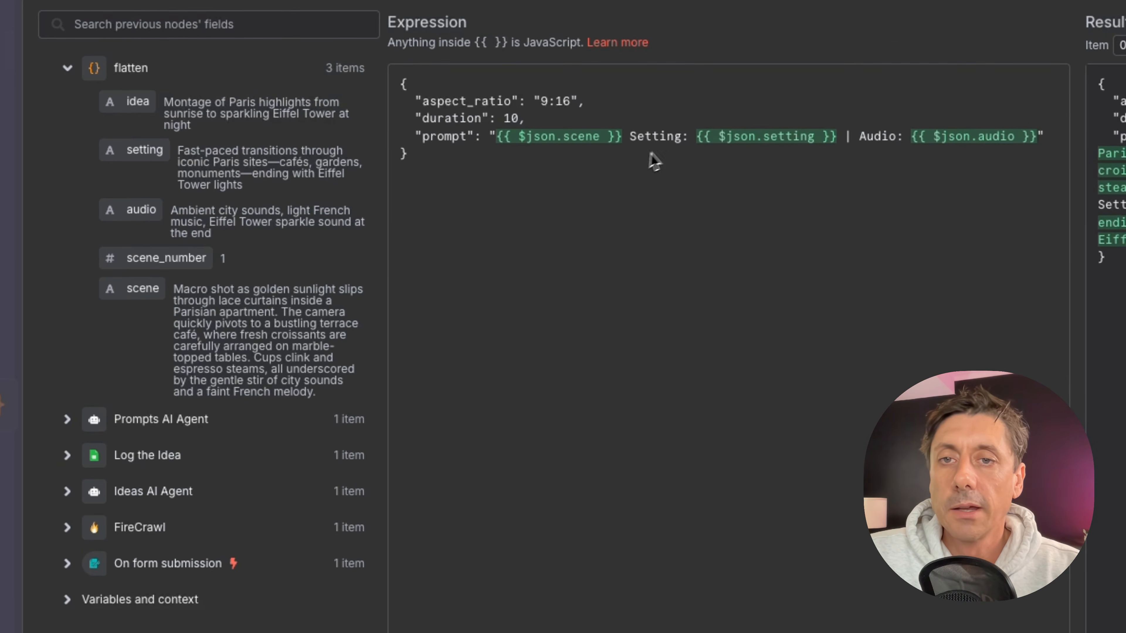
pyautogui.moveTo(151, 159)
pyautogui.mouseDown()
pyautogui.moveTo(634, 180)
pyautogui.moveTo(765, 170)
pyautogui.moveTo(158, 180)
pyautogui.moveTo(152, 166)
pyautogui.mouseUp()
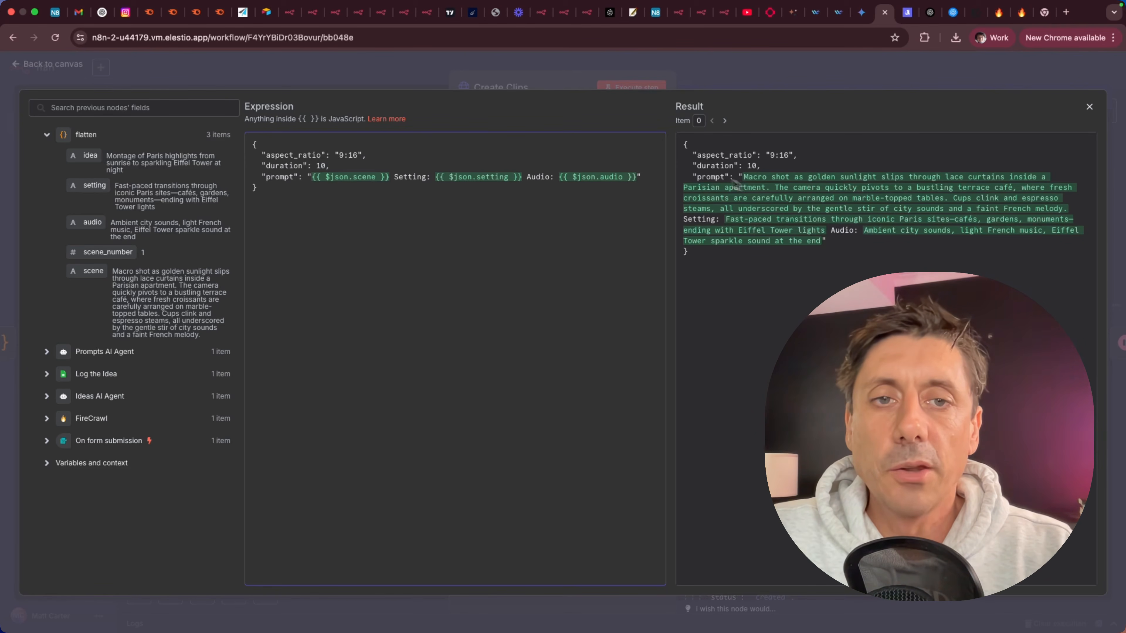
pyautogui.moveTo(684, 152); pyautogui.dragTo(696, 284)
pyautogui.click(535, 284)
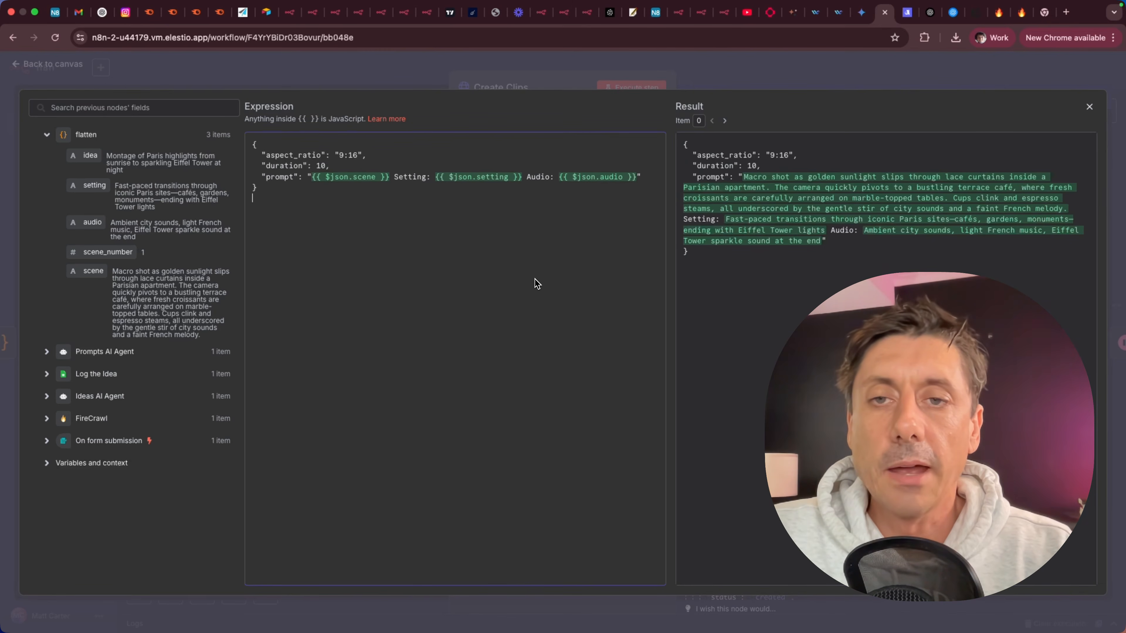
pyautogui.click(1090, 107)
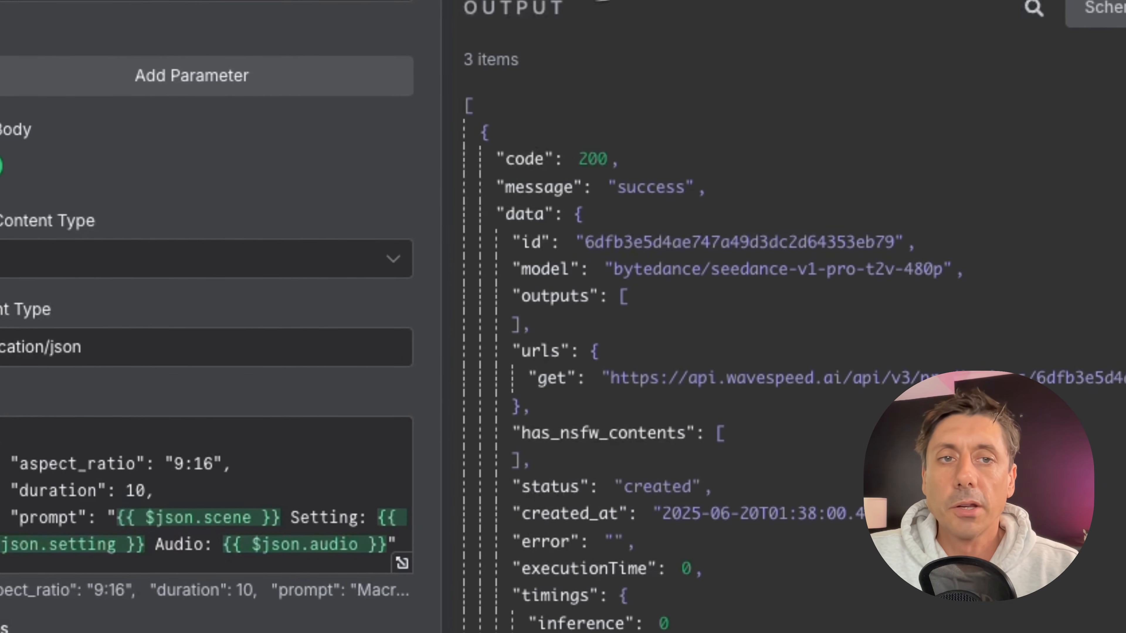
# Set the Wait for Clips node to wait 3 minutes after a time interval.
pyautogui.moveTo(463, 59); pyautogui.dragTo(556, 62)
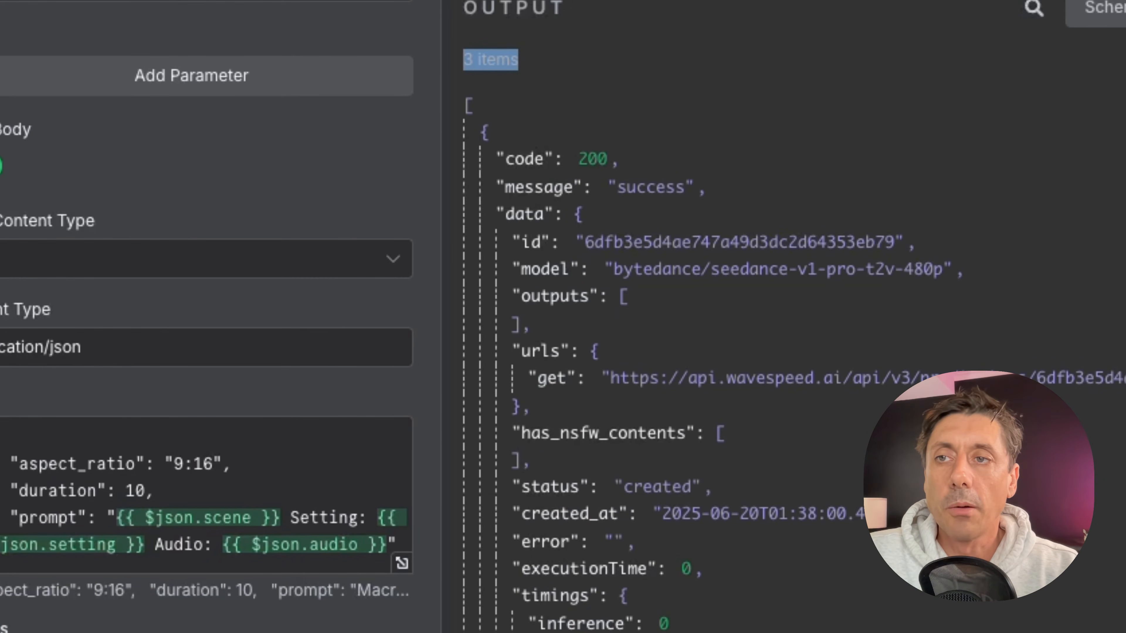
pyautogui.press('Escape')
pyautogui.moveTo(617, 312); pyautogui.dragTo(608, 448)
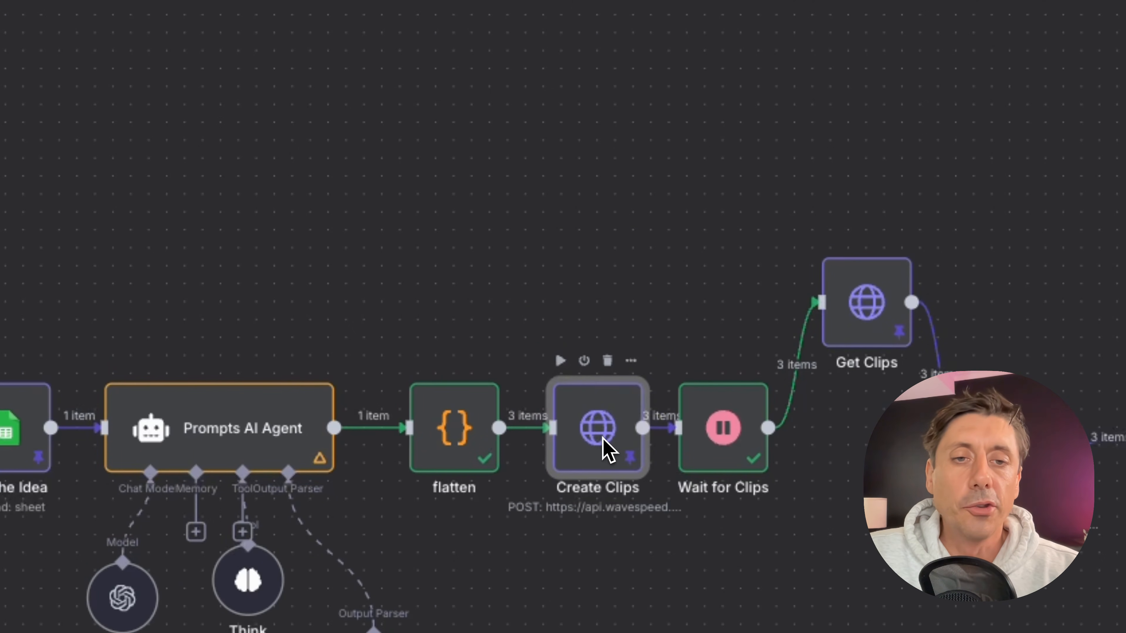
pyautogui.doubleClick(726, 443)
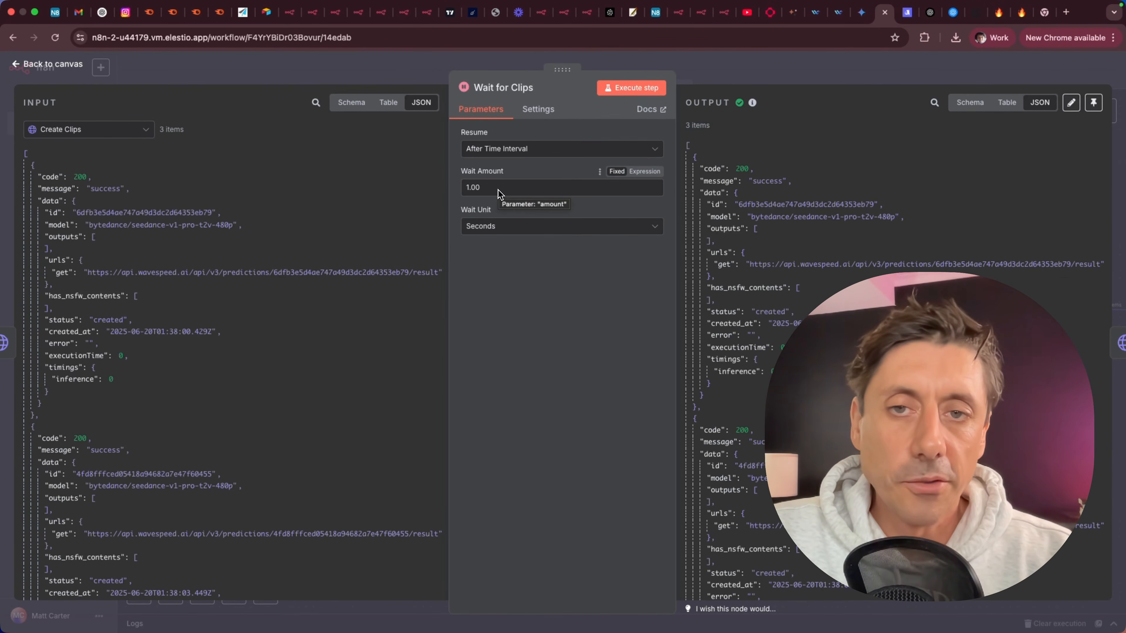
pyautogui.moveTo(500, 194); pyautogui.dragTo(467, 190)
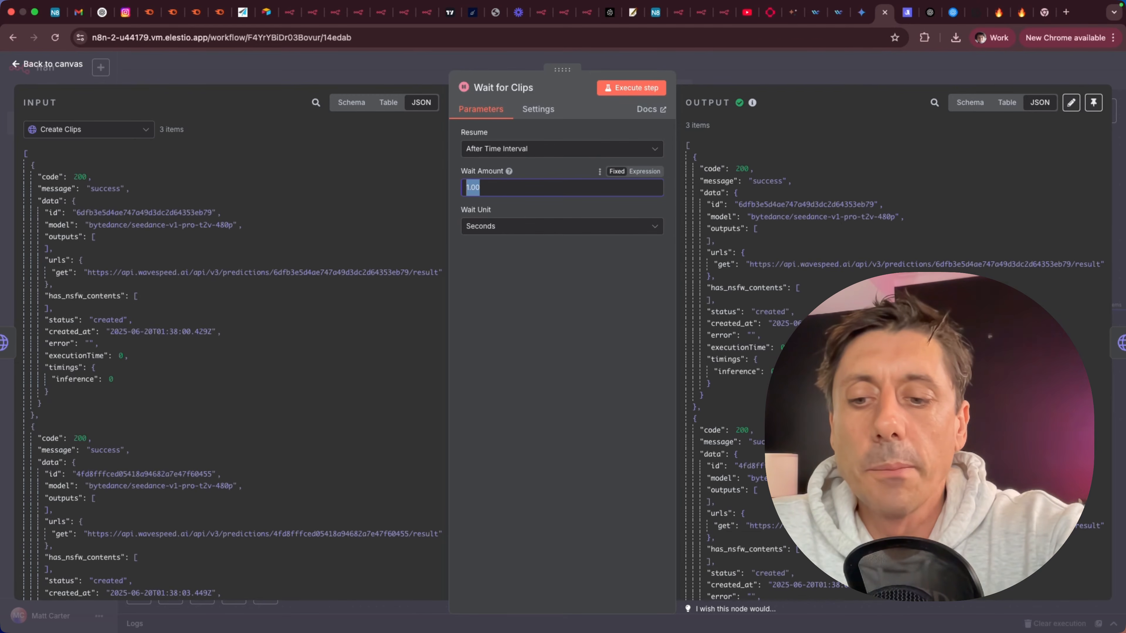
pyautogui.click(541, 227)
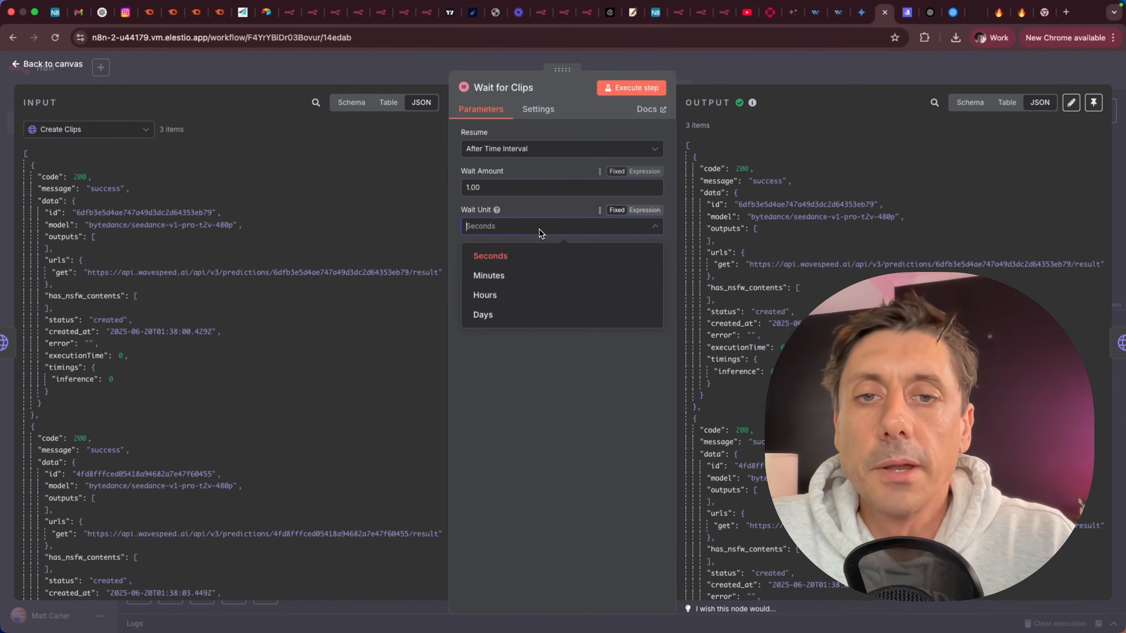
pyautogui.click(534, 272)
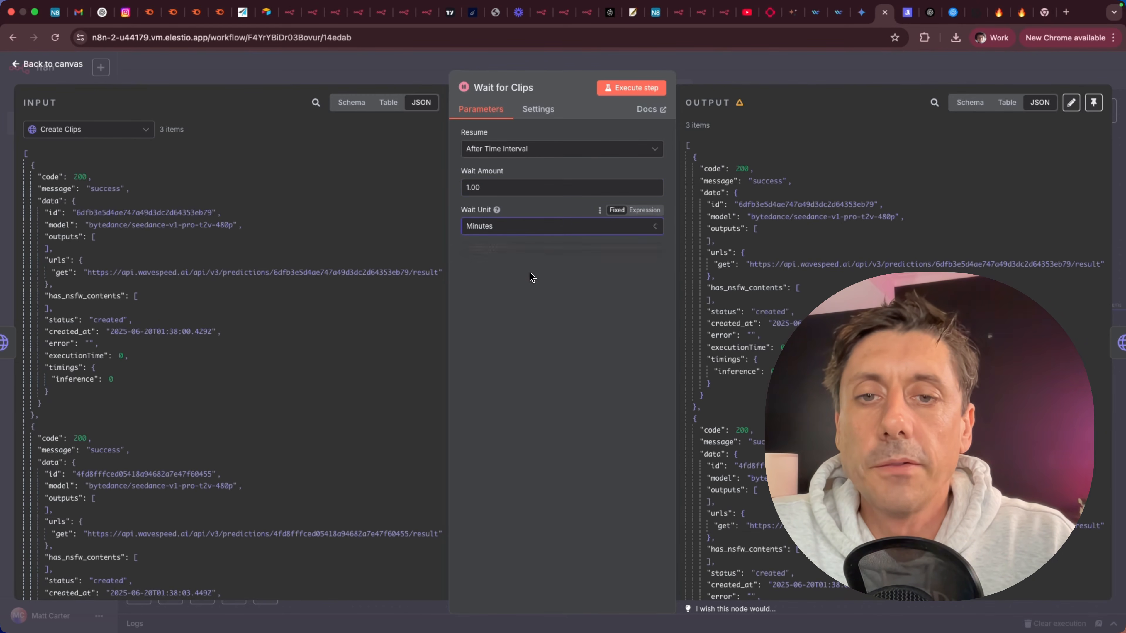
pyautogui.doubleClick(499, 190)
pyautogui.write('3')
pyautogui.click(553, 417)
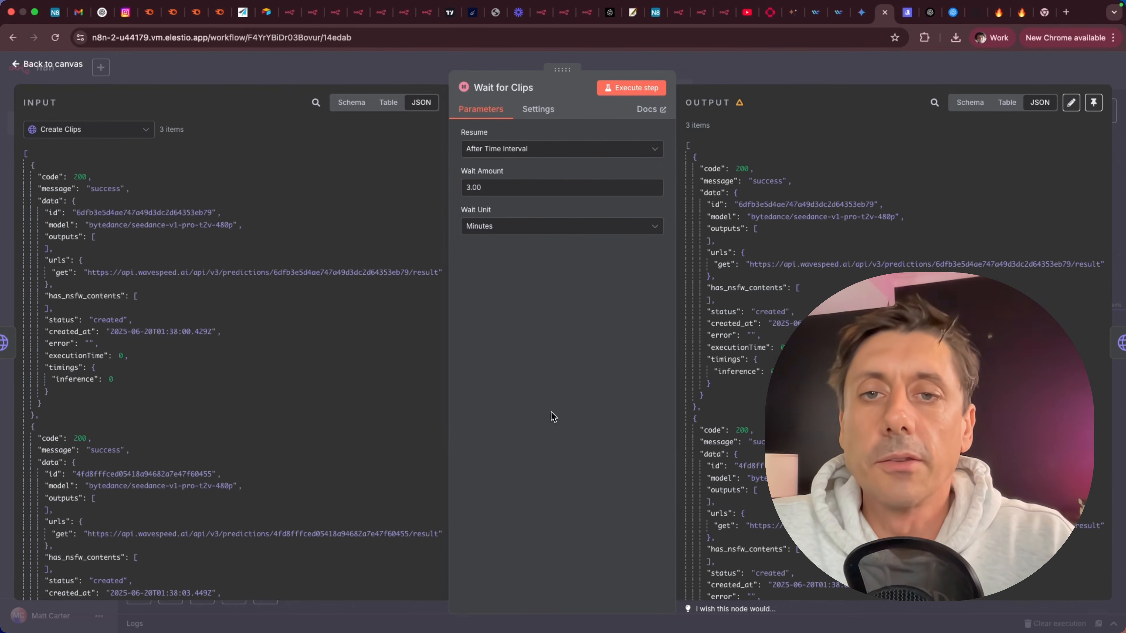
pyautogui.click(82, 66)
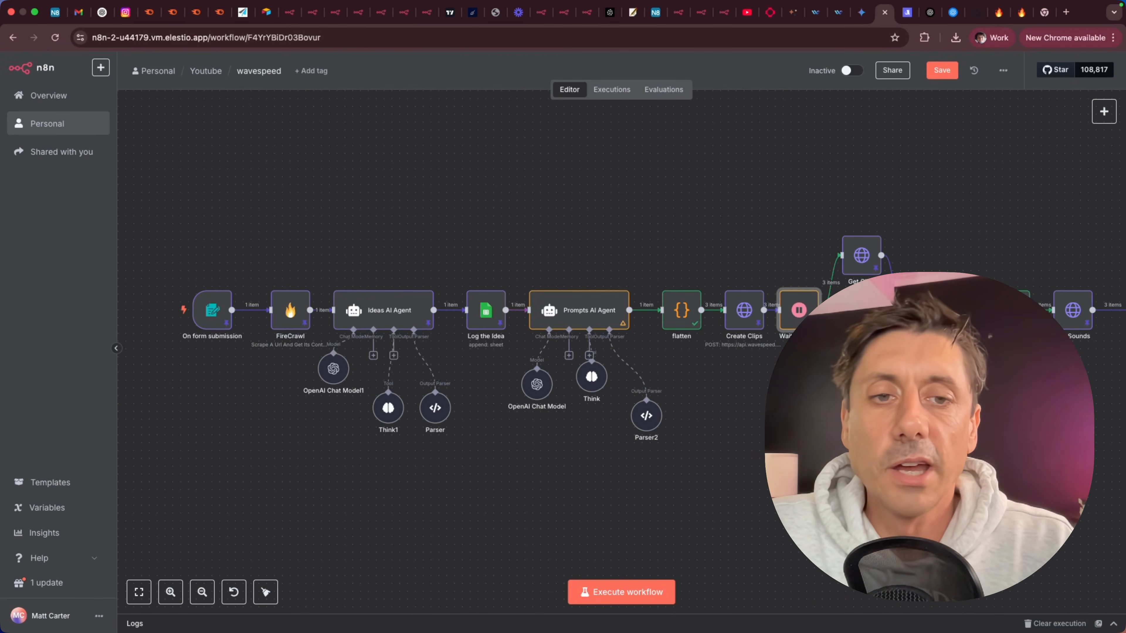
# Move the Get Clips node into the main row after Wait for Clips and compare it with the Create Clips node.
pyautogui.moveTo(866, 267); pyautogui.dragTo(866, 322)
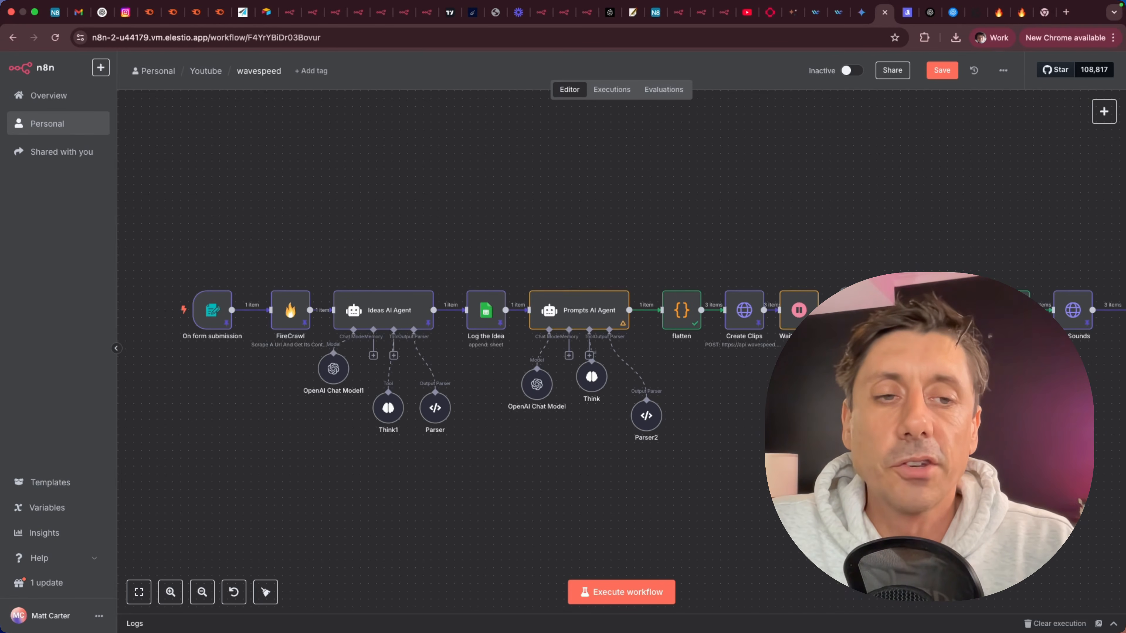
pyautogui.hscroll(10, 760, 407)
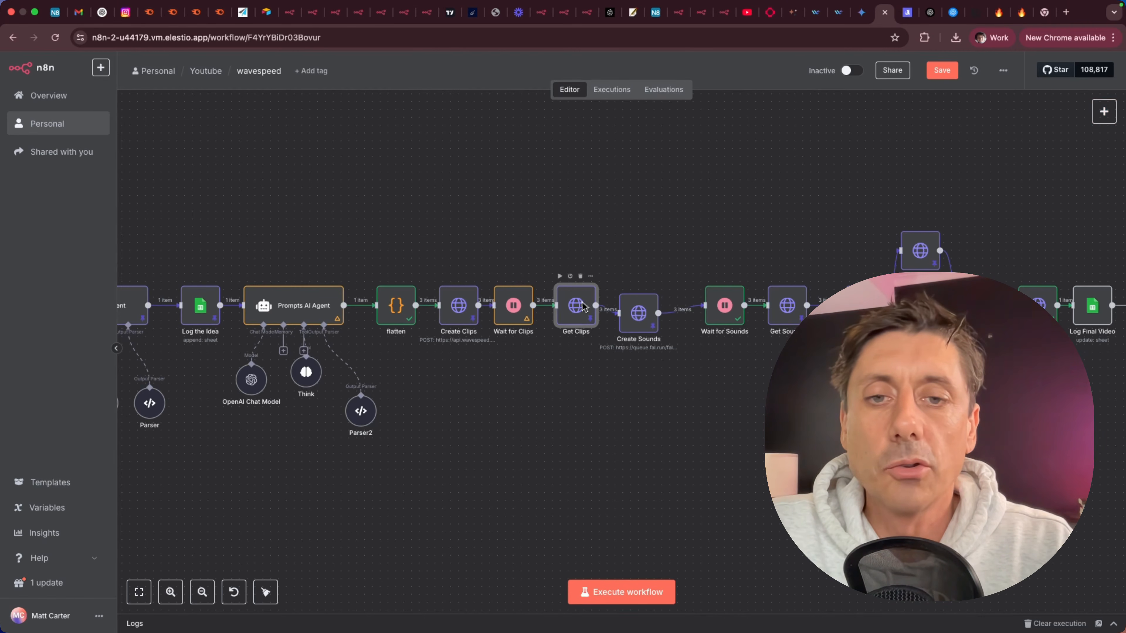
pyautogui.doubleClick(577, 308)
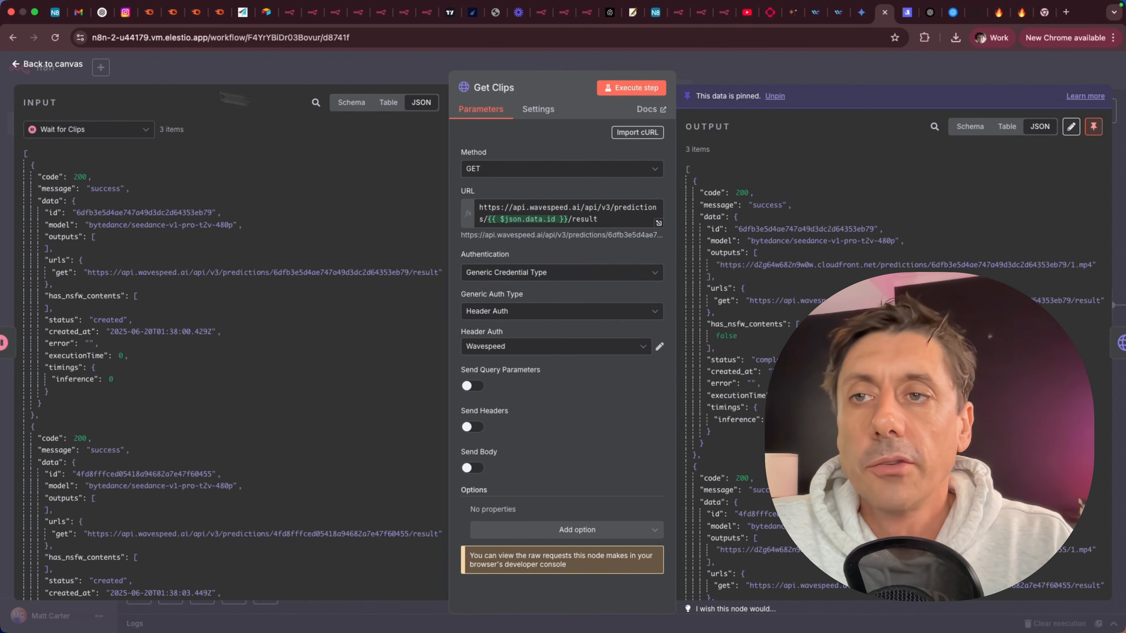
pyautogui.click(73, 65)
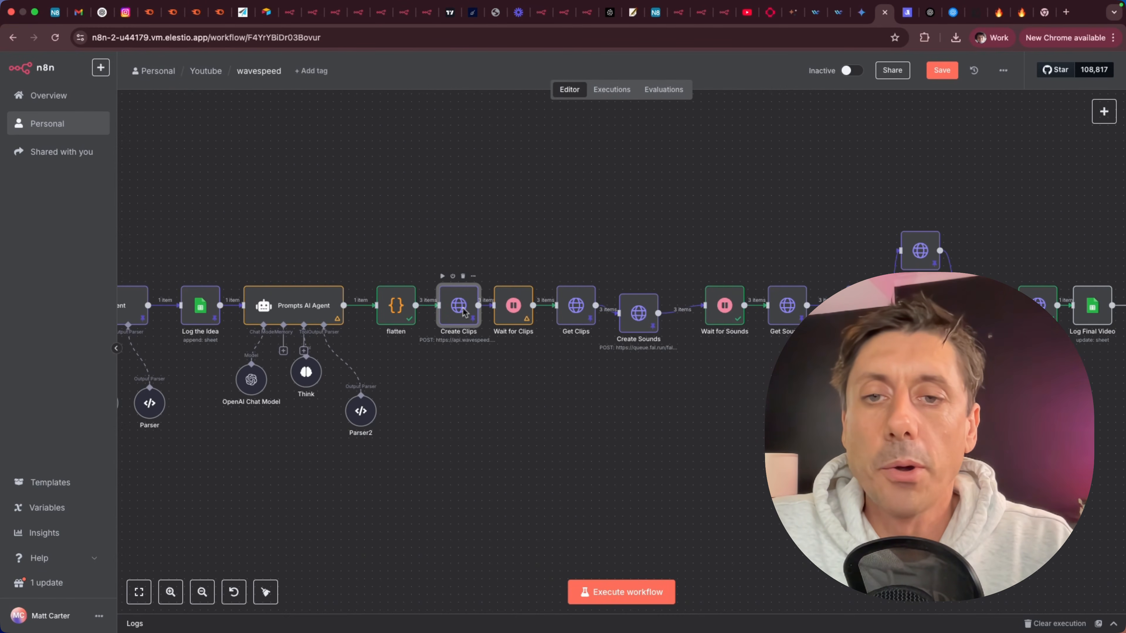
pyautogui.doubleClick(464, 310)
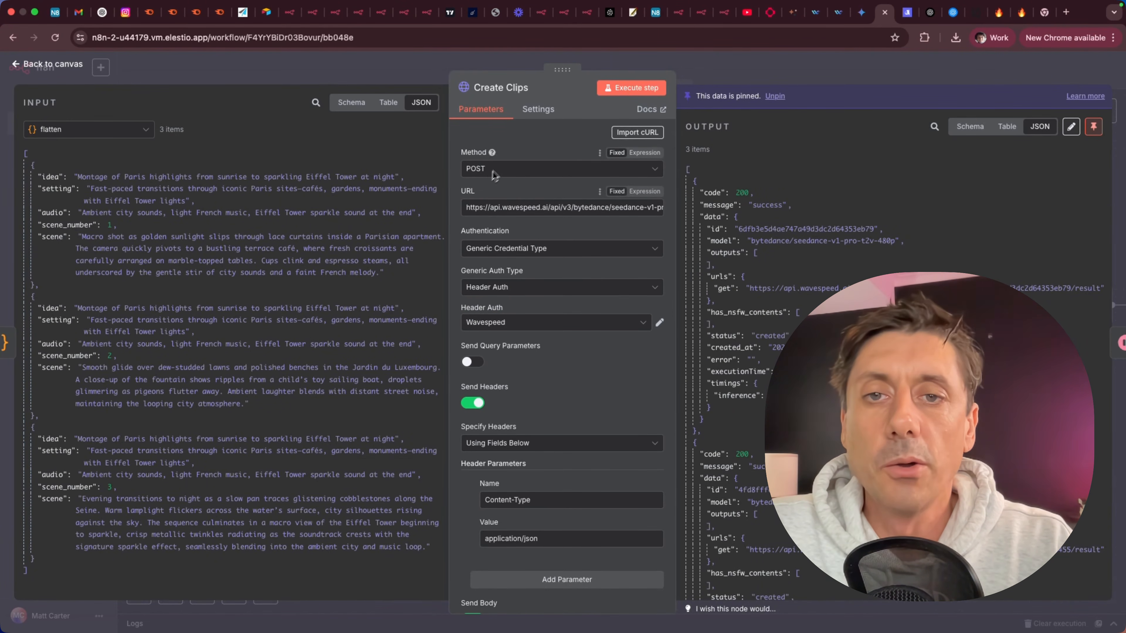
pyautogui.click(60, 66)
# Examine the Get Clips URL expression that inserts the prediction id from the Create Clips output before /result.
pyautogui.doubleClick(573, 316)
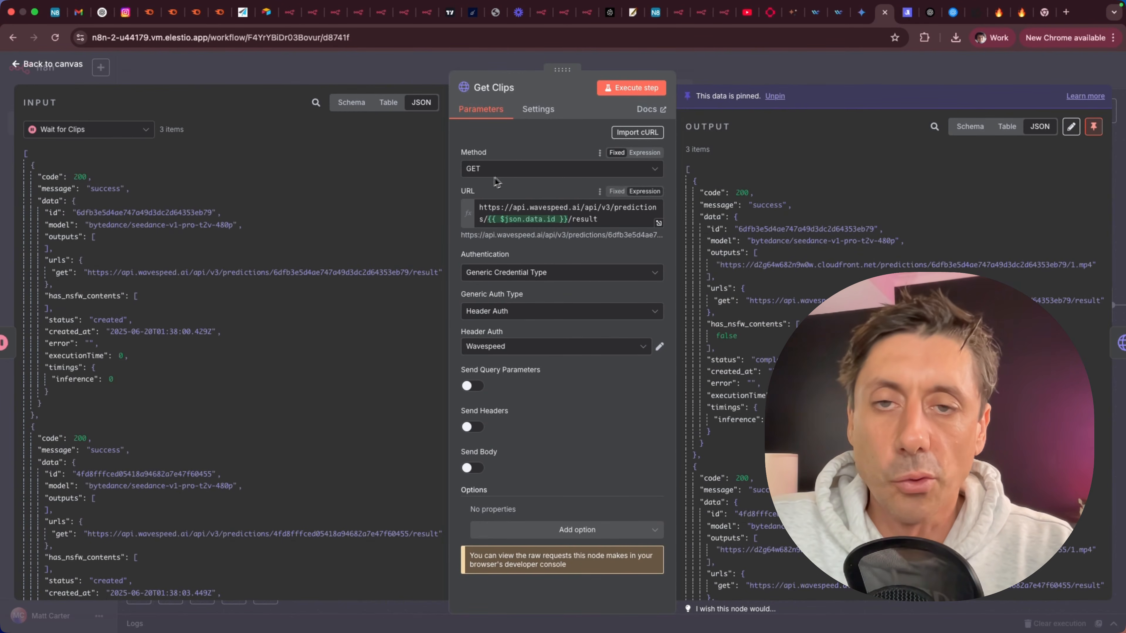
pyautogui.click(660, 224)
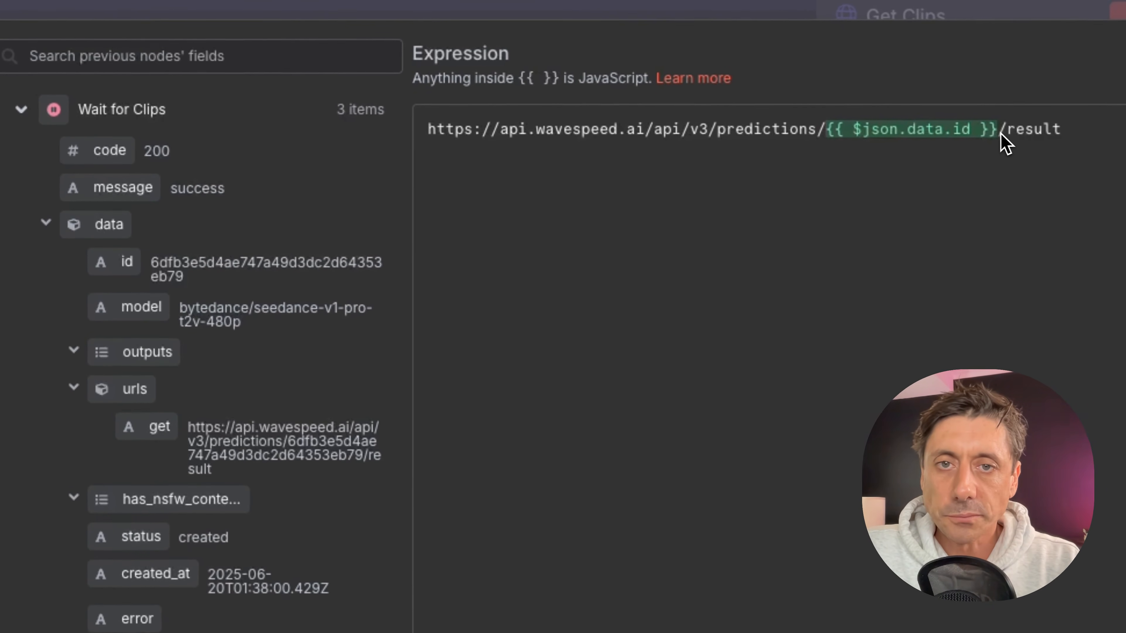
pyautogui.click(540, 146)
pyautogui.moveTo(1002, 134); pyautogui.dragTo(834, 130)
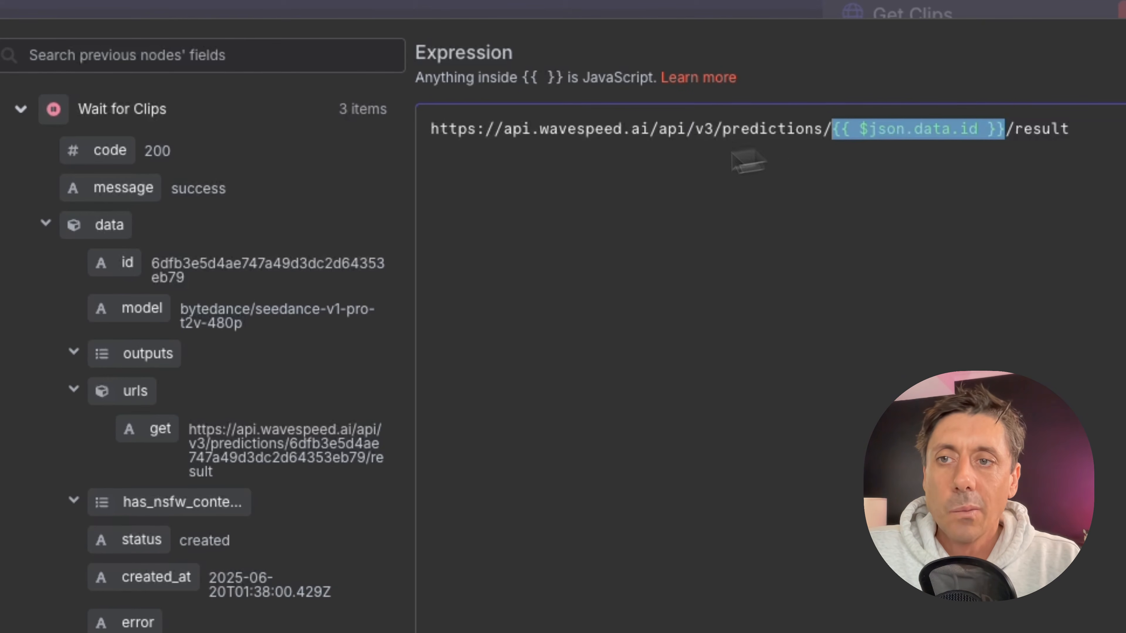
pyautogui.click(20, 110)
pyautogui.click(21, 154)
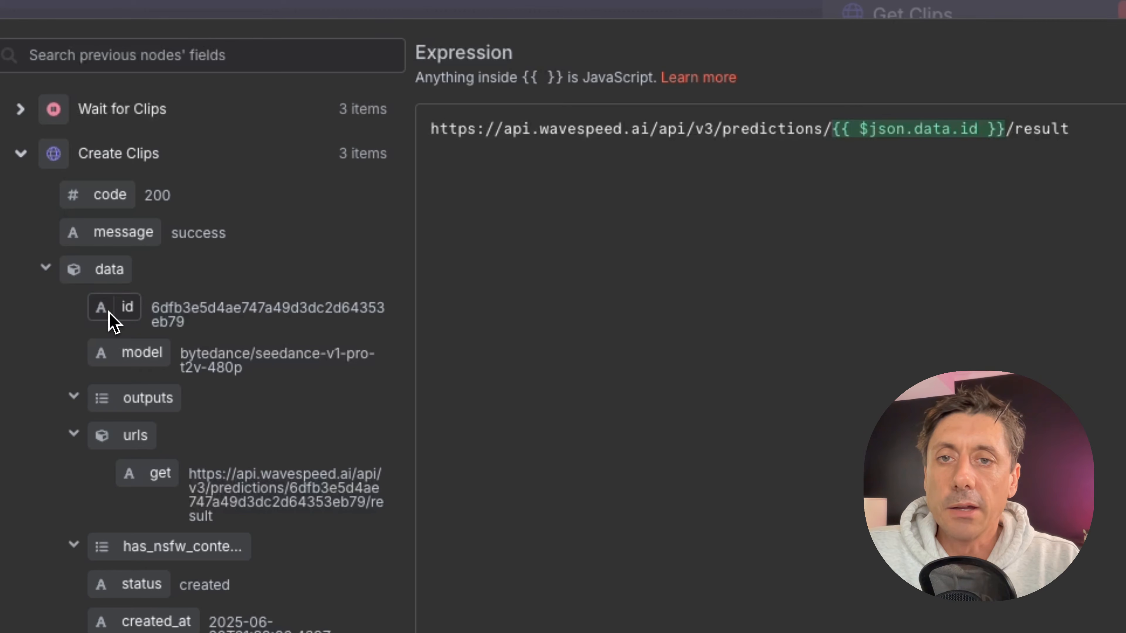
pyautogui.moveTo(114, 307); pyautogui.dragTo(133, 515)
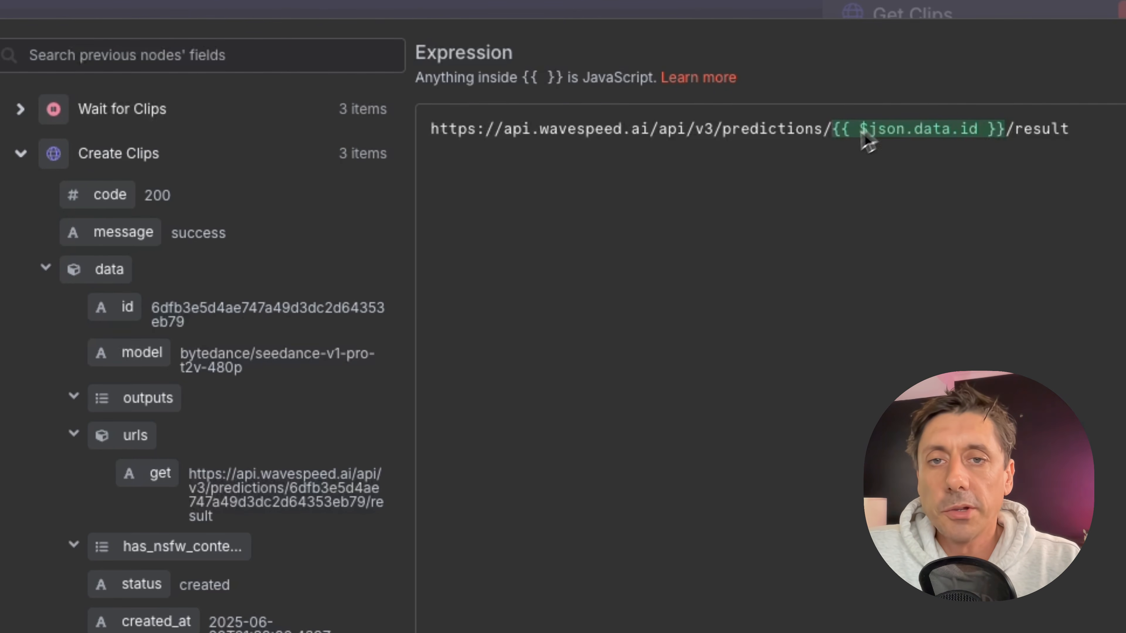
pyautogui.moveTo(1016, 134); pyautogui.dragTo(1120, 134)
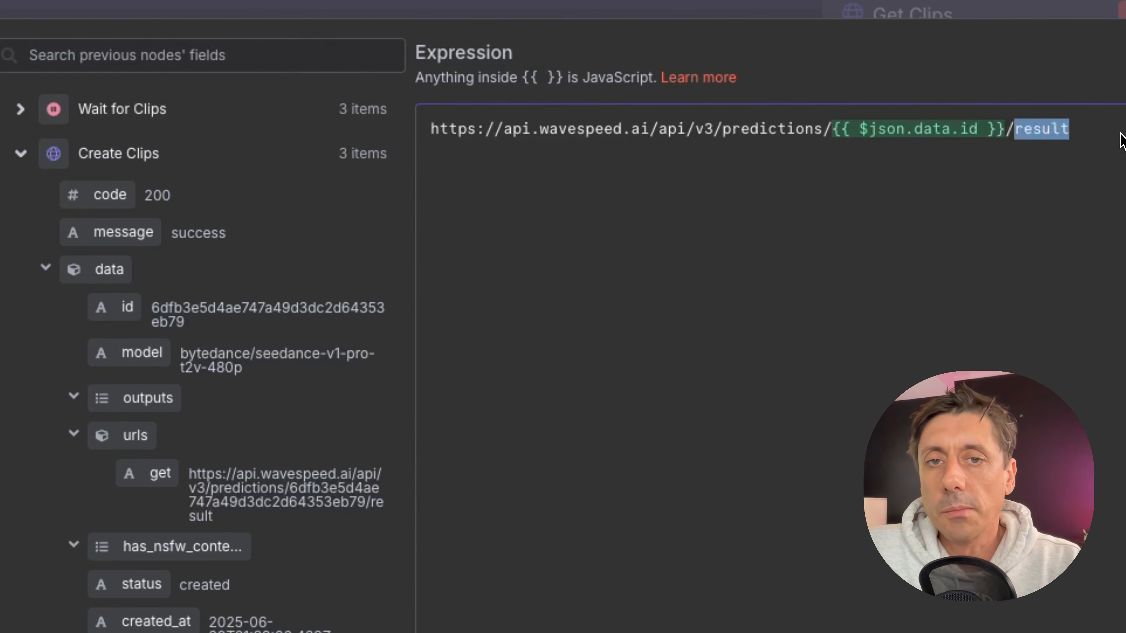
pyautogui.click(1103, 130)
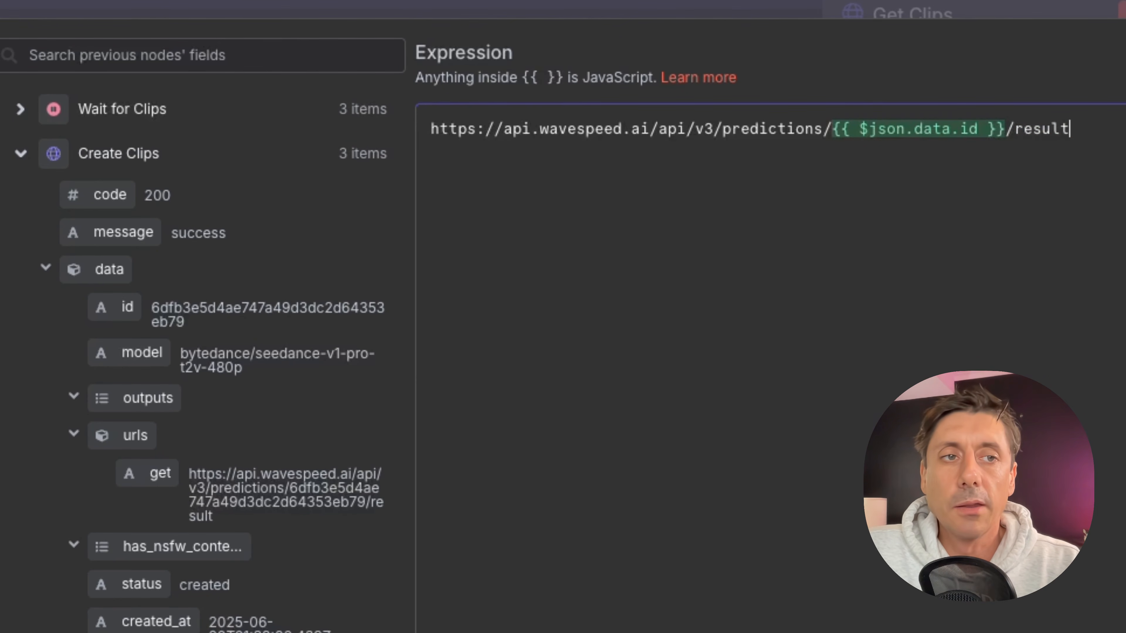
pyautogui.press('Escape')
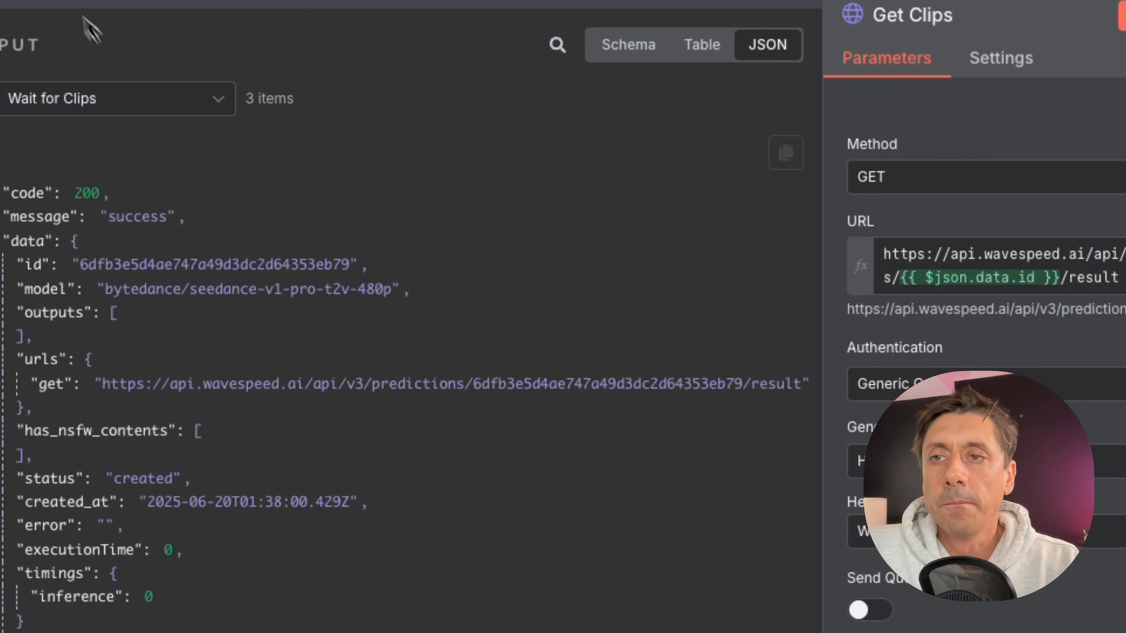
pyautogui.press('Escape')
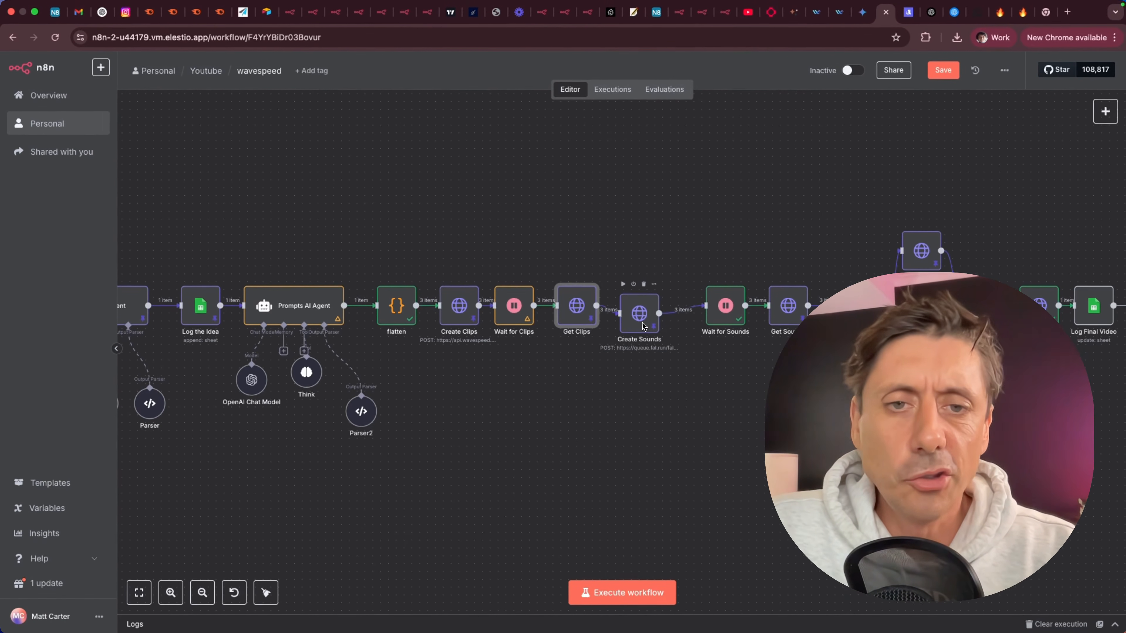
# Align the Create Sounds node in the row after Get Clips and check the Wait for Clips settings.
pyautogui.moveTo(647, 316); pyautogui.dragTo(655, 307)
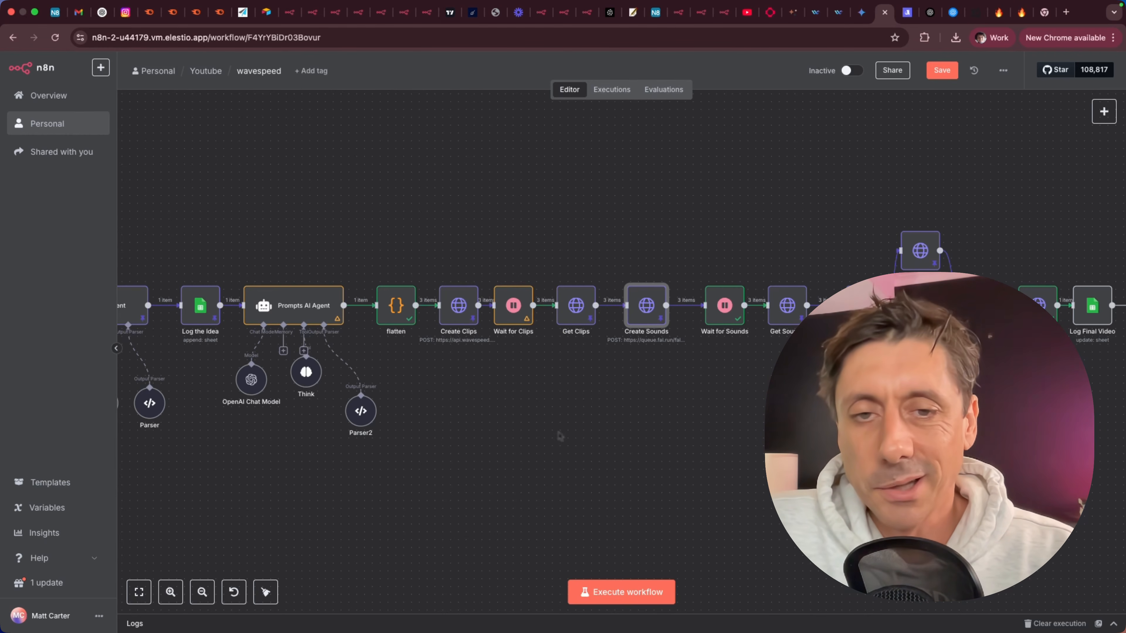
pyautogui.doubleClick(513, 300)
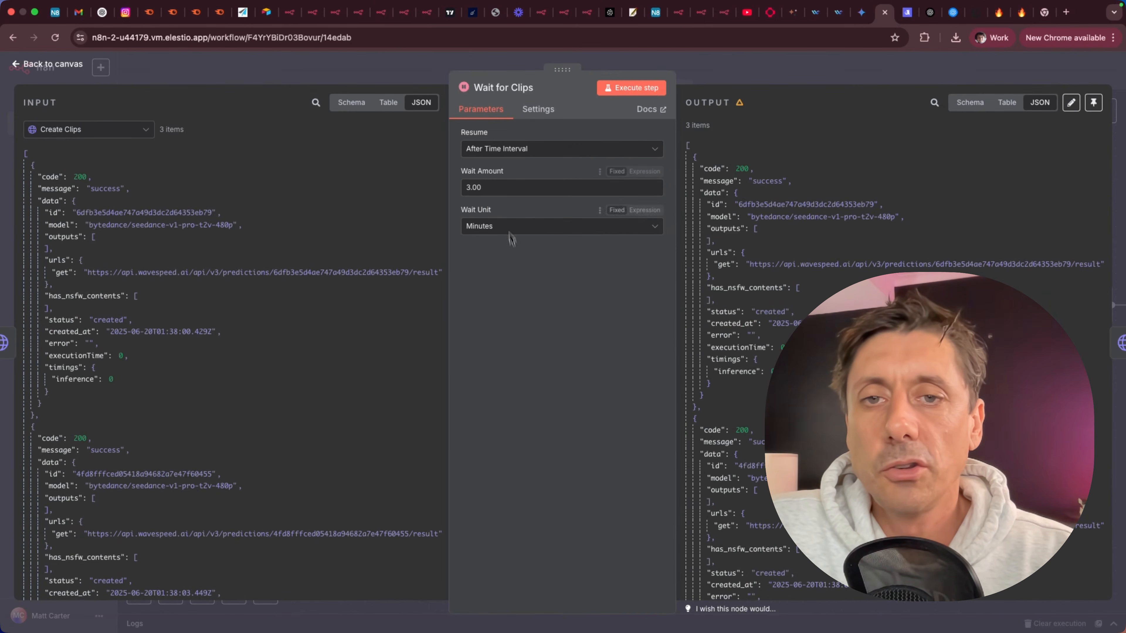
pyautogui.click(62, 68)
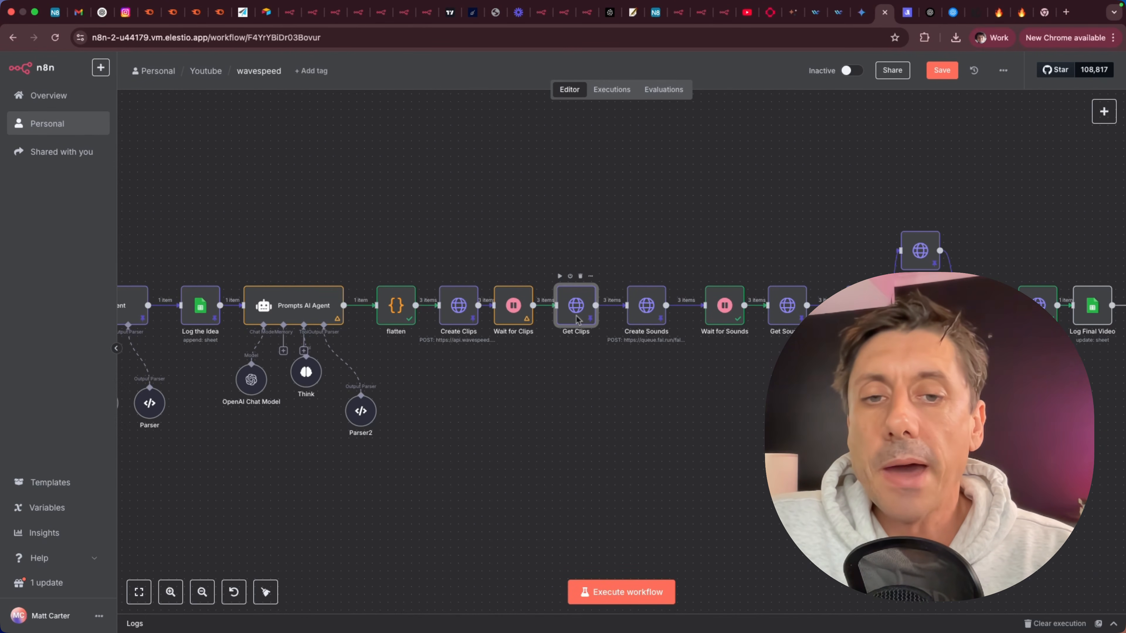
# Open Get Clips and examine the output video URLs returned for each clip.
pyautogui.doubleClick(576, 306)
pyautogui.scroll(-2, 841, 277)
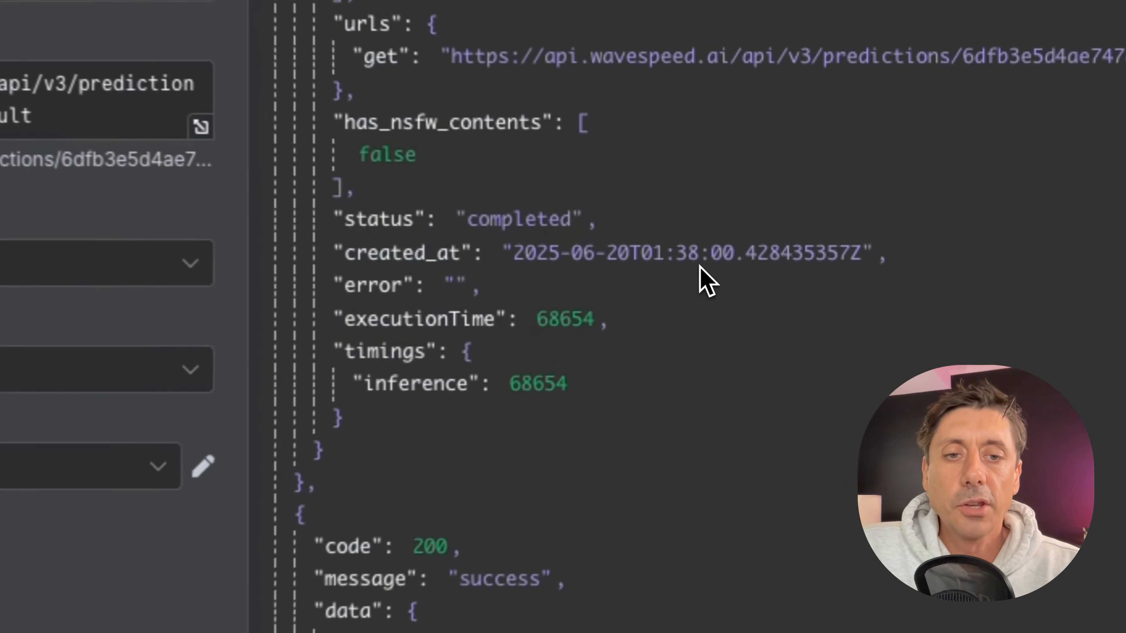
pyautogui.scroll(-5, 701, 270)
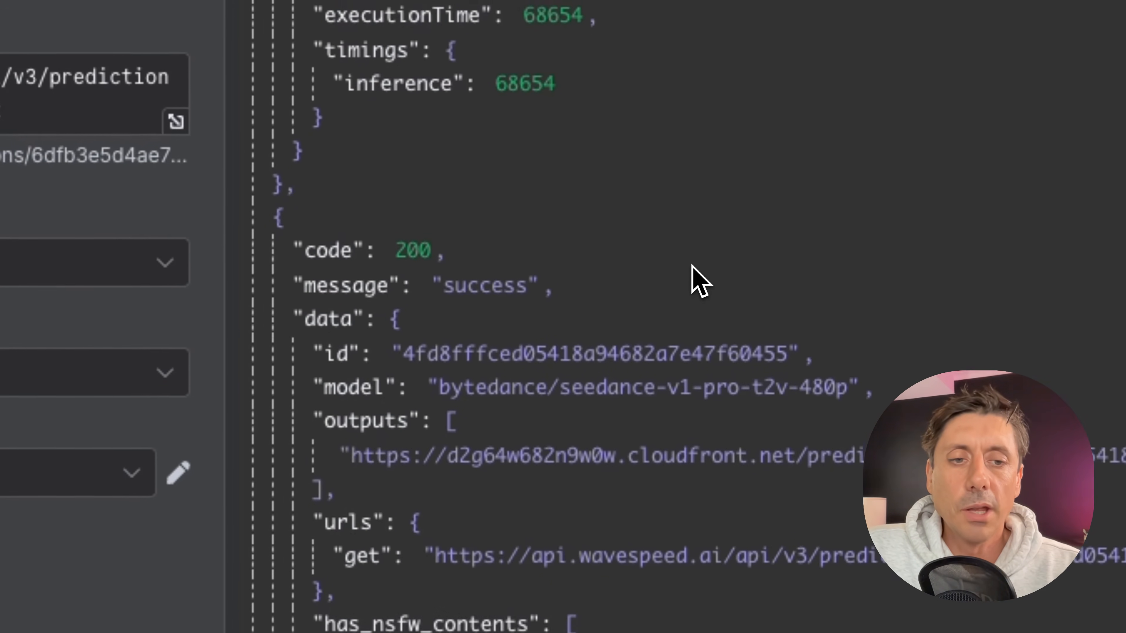
pyautogui.moveTo(351, 446); pyautogui.dragTo(1125, 450)
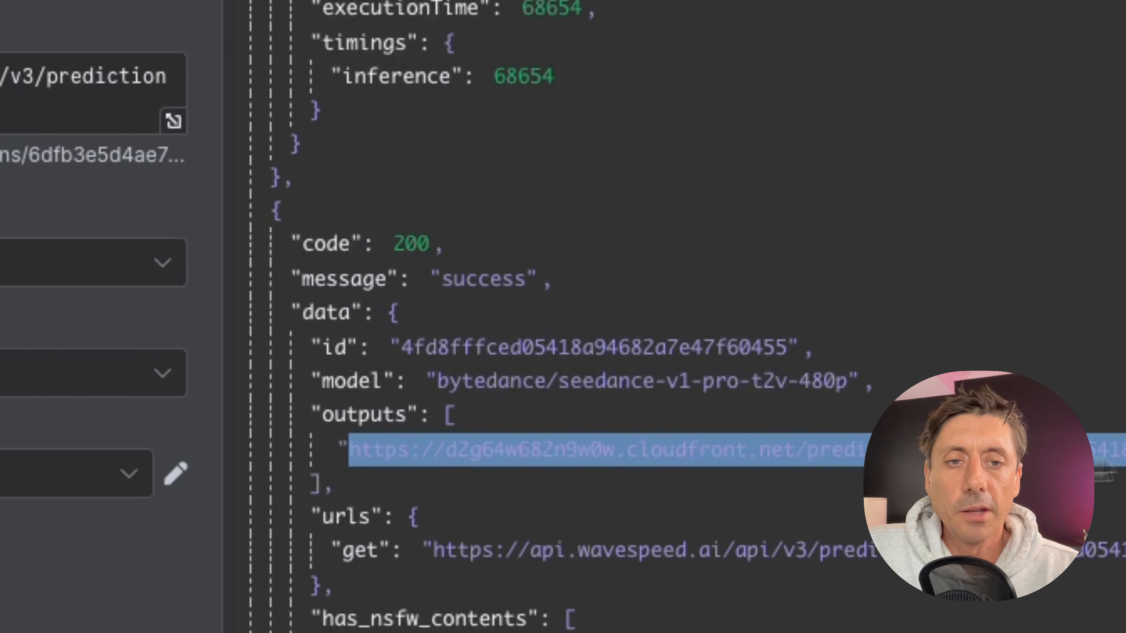
pyautogui.scroll(-10, 700, 317)
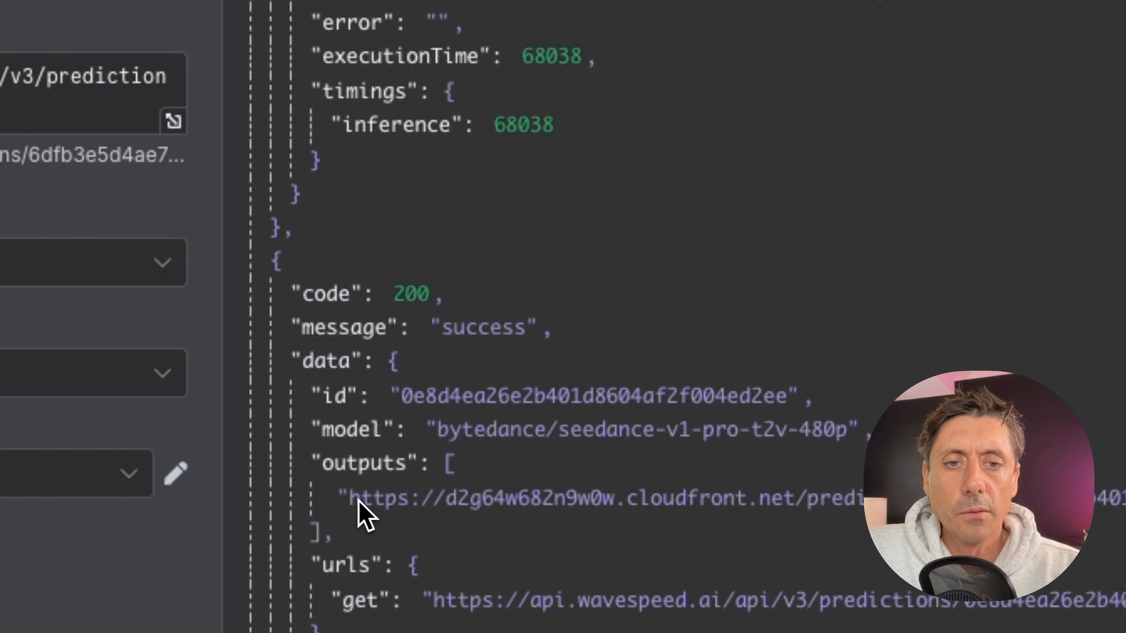
pyautogui.moveTo(361, 499); pyautogui.dragTo(1125, 500)
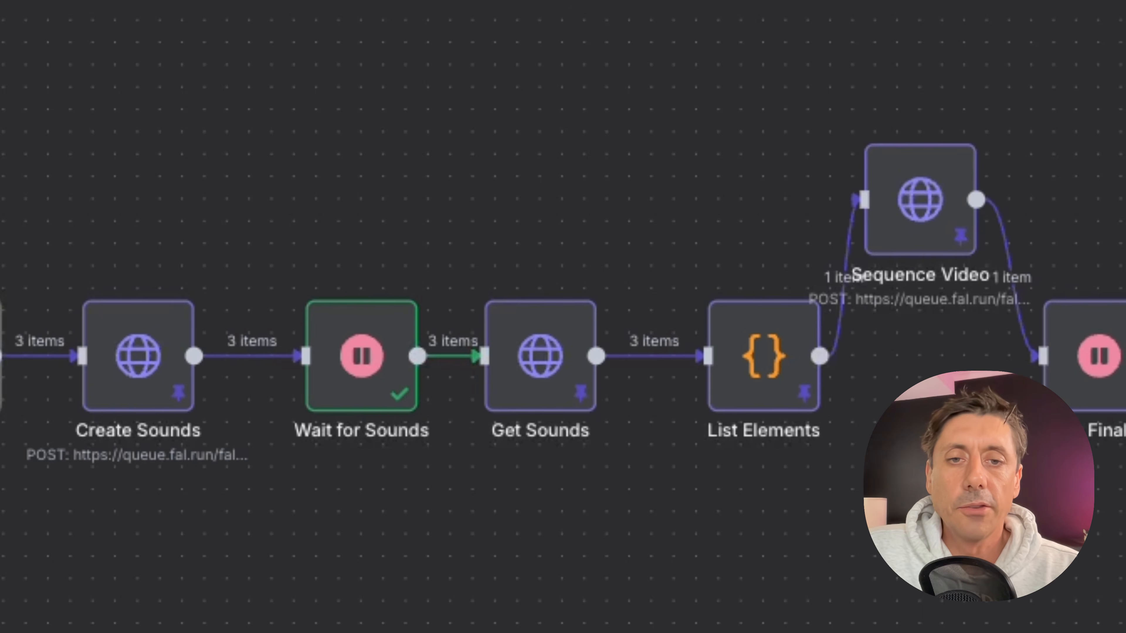
pyautogui.moveTo(138, 375)
pyautogui.mouseDown()
pyautogui.moveTo(140, 190)
pyautogui.moveTo(122, 391)
pyautogui.moveTo(123, 379)
pyautogui.mouseUp()
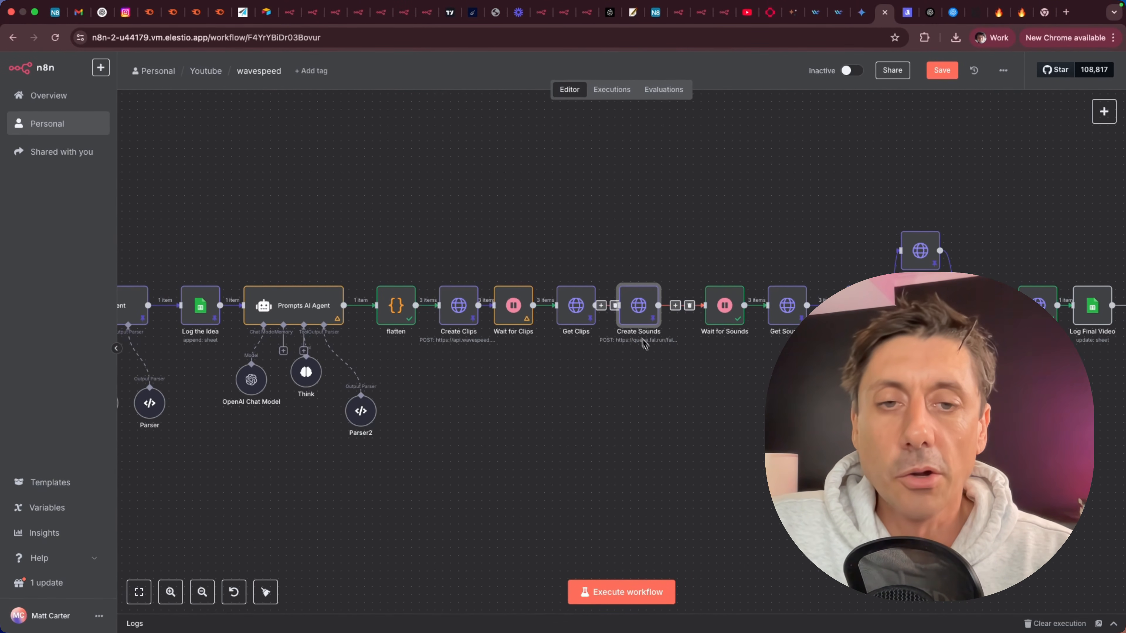
# Switch to the fal.ai mmaudio-v2 model page and open its API documentation in the HTTP (cURL) format.
pyautogui.hscroll(-1, 616, 413)
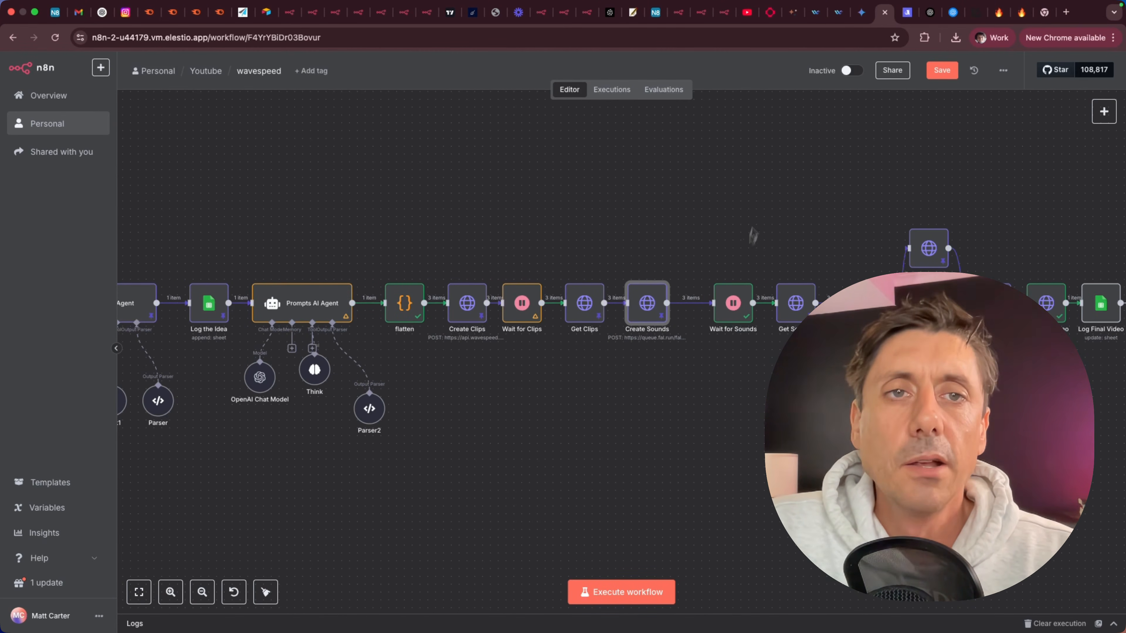
pyautogui.click(771, 12)
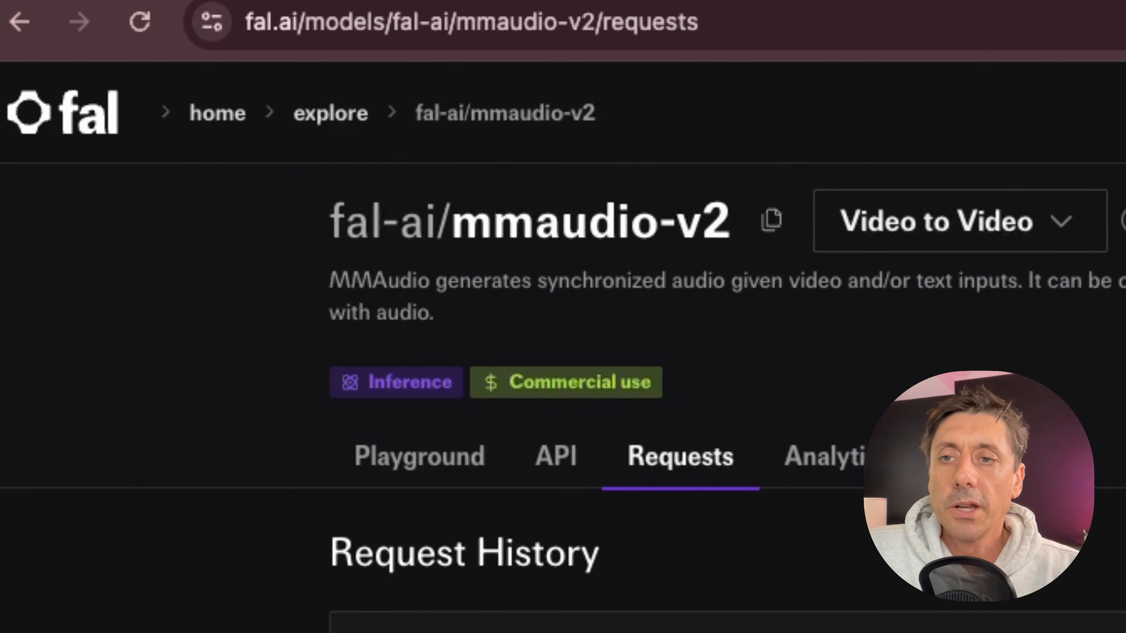
pyautogui.click(560, 461)
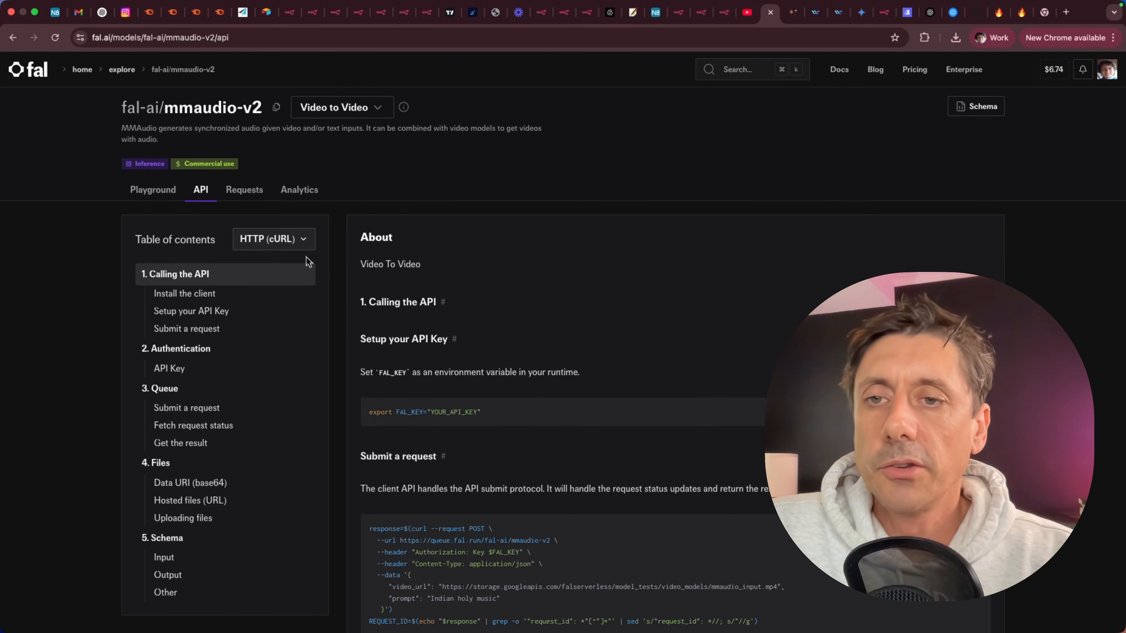
pyautogui.scroll(-5, 515, 373)
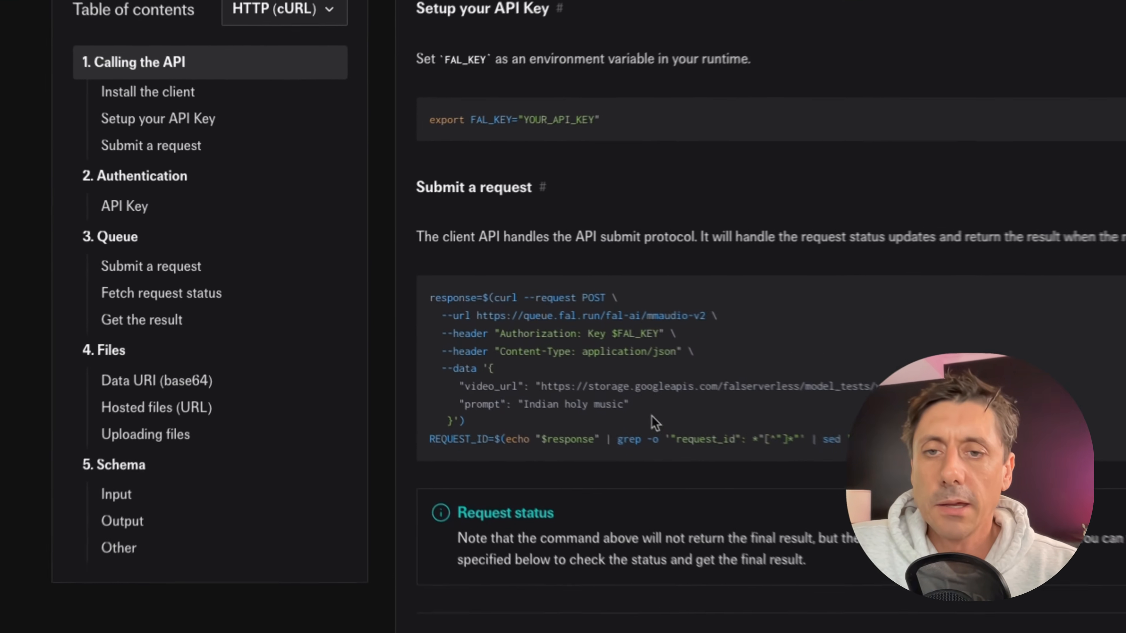
pyautogui.click(318, 18)
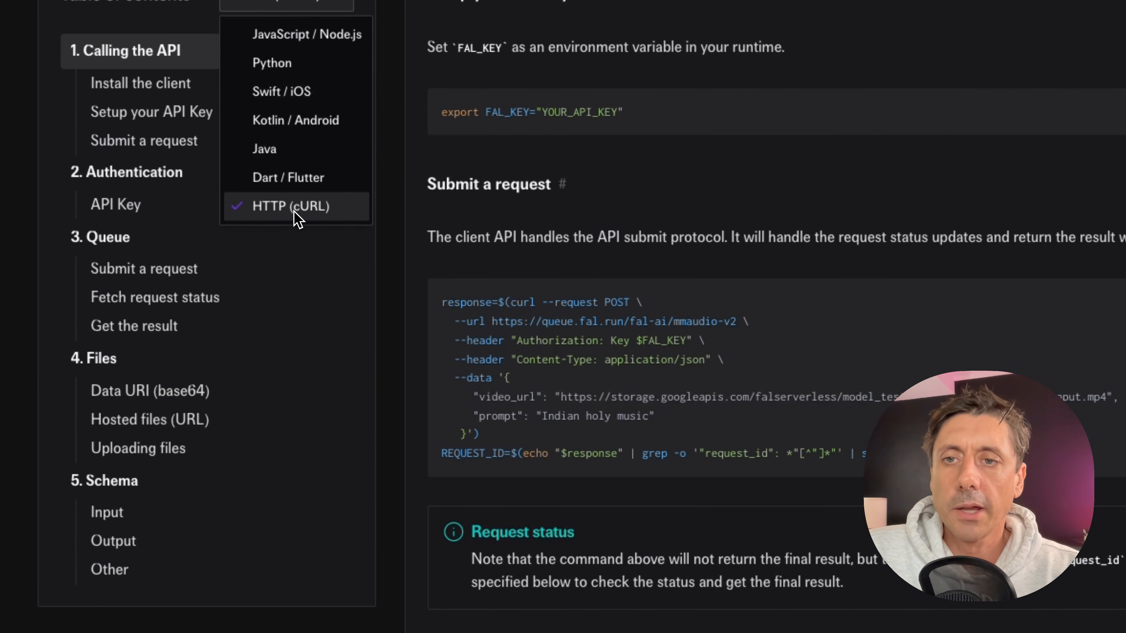
pyautogui.click(28, 307)
pyautogui.scroll(10, 126, 66)
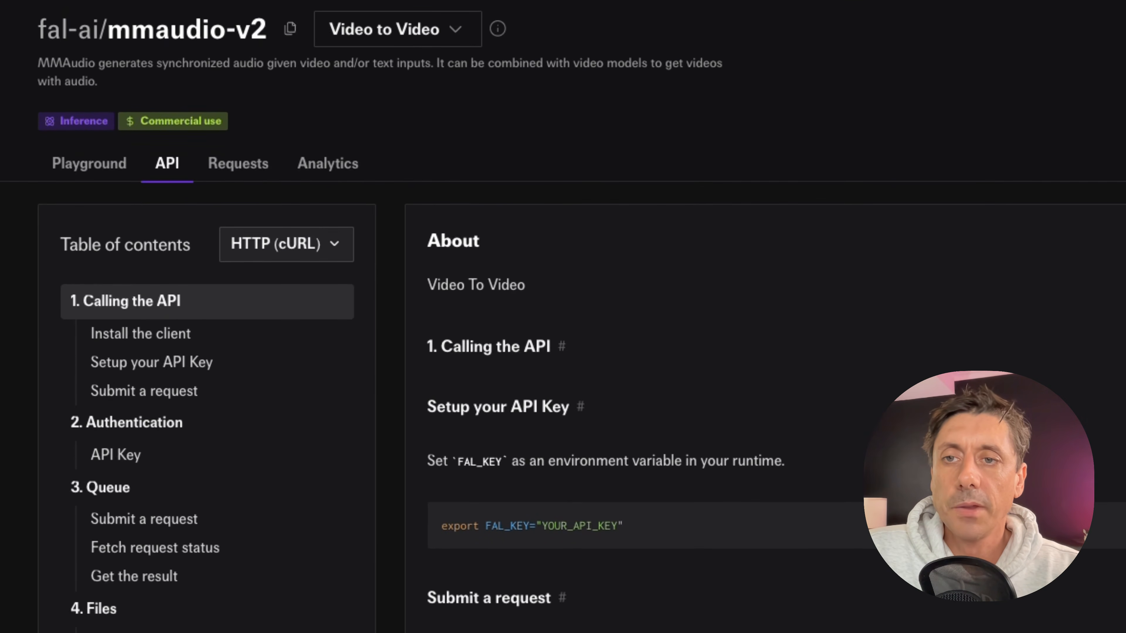
pyautogui.moveTo(38, 29); pyautogui.dragTo(278, 28)
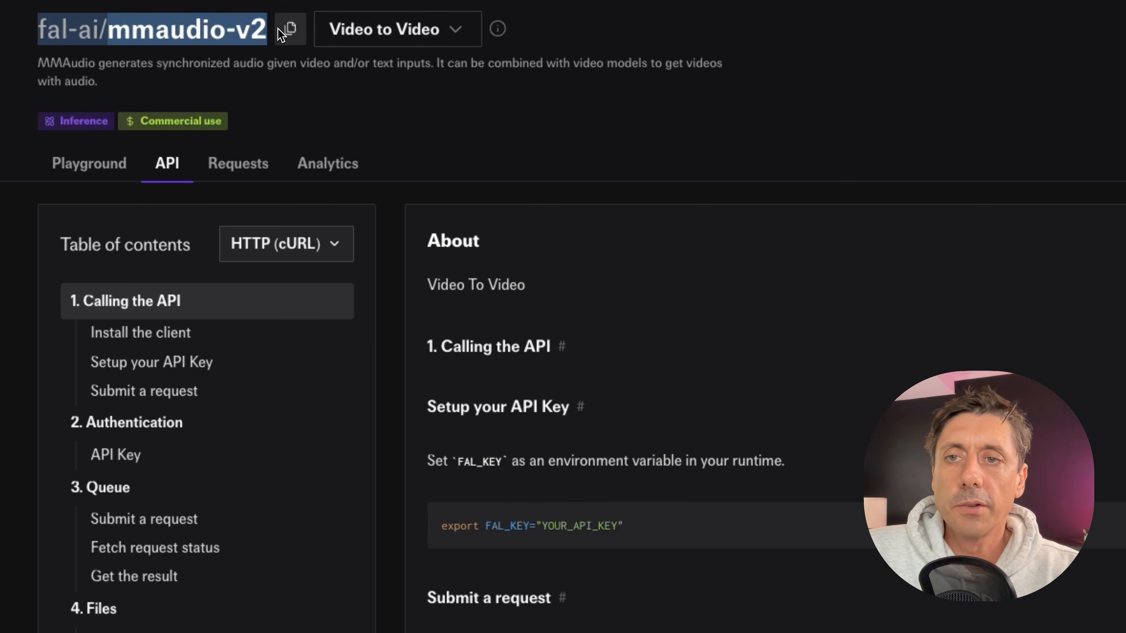
pyautogui.scroll(-4, 156, 117)
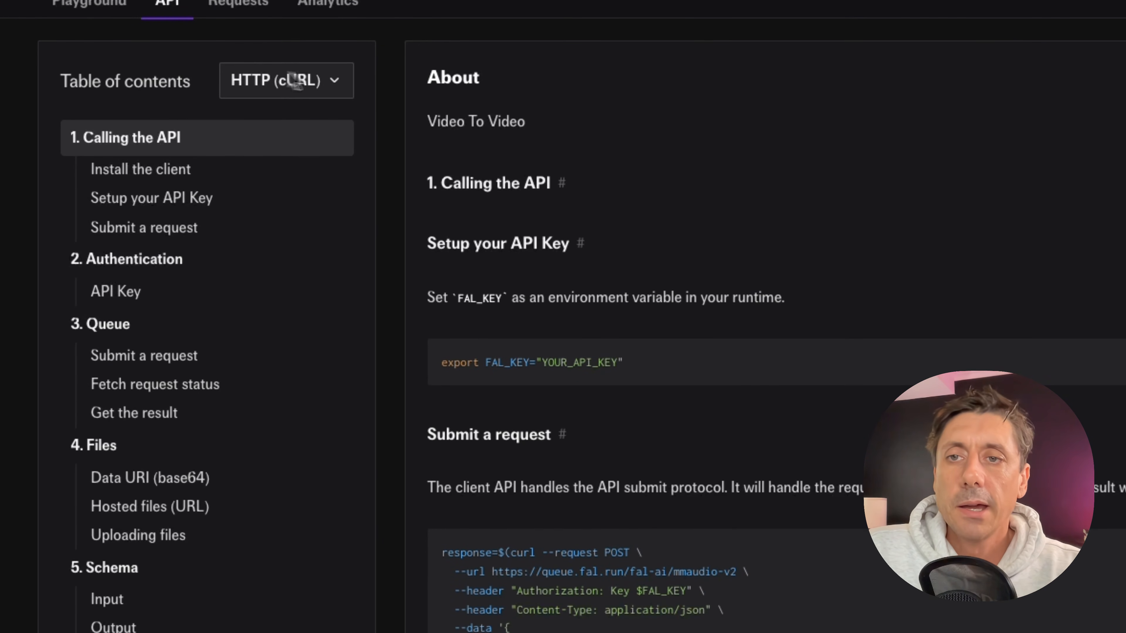
pyautogui.click(286, 80)
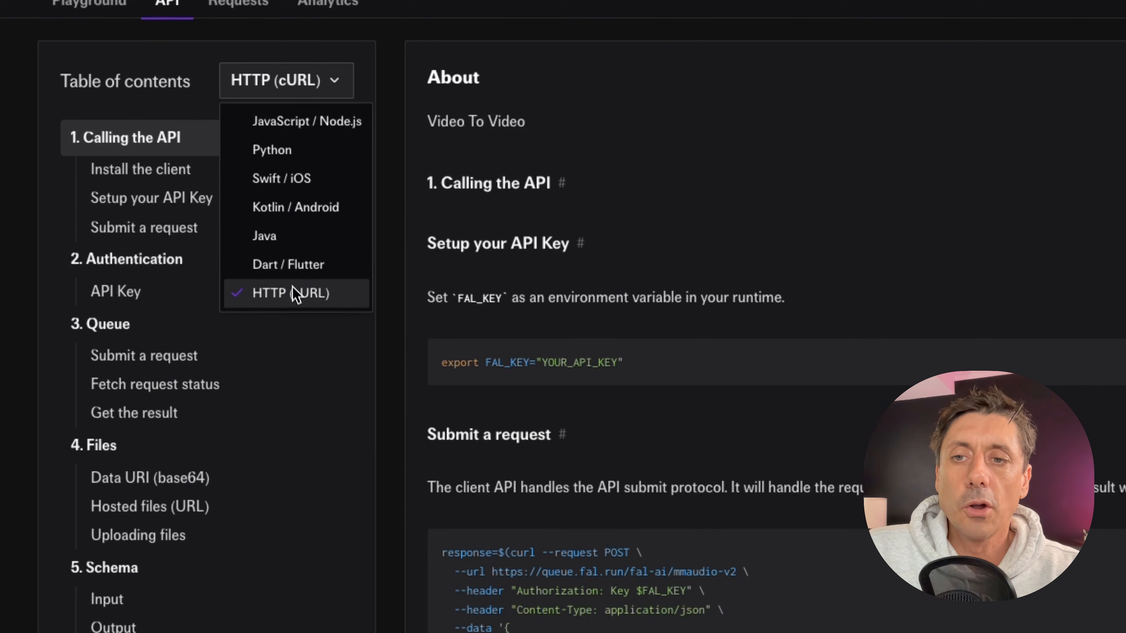
pyautogui.click(315, 293)
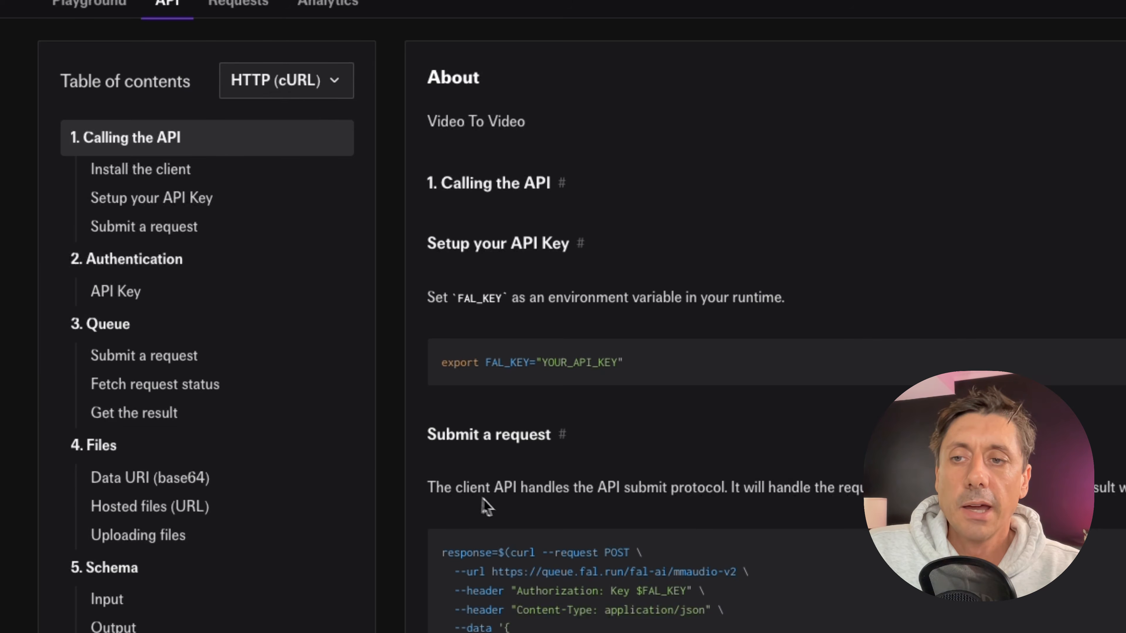
# Examine the submit-request example's URL, Authorization Key header and Content-Type header.
pyautogui.scroll(-10, 423, 502)
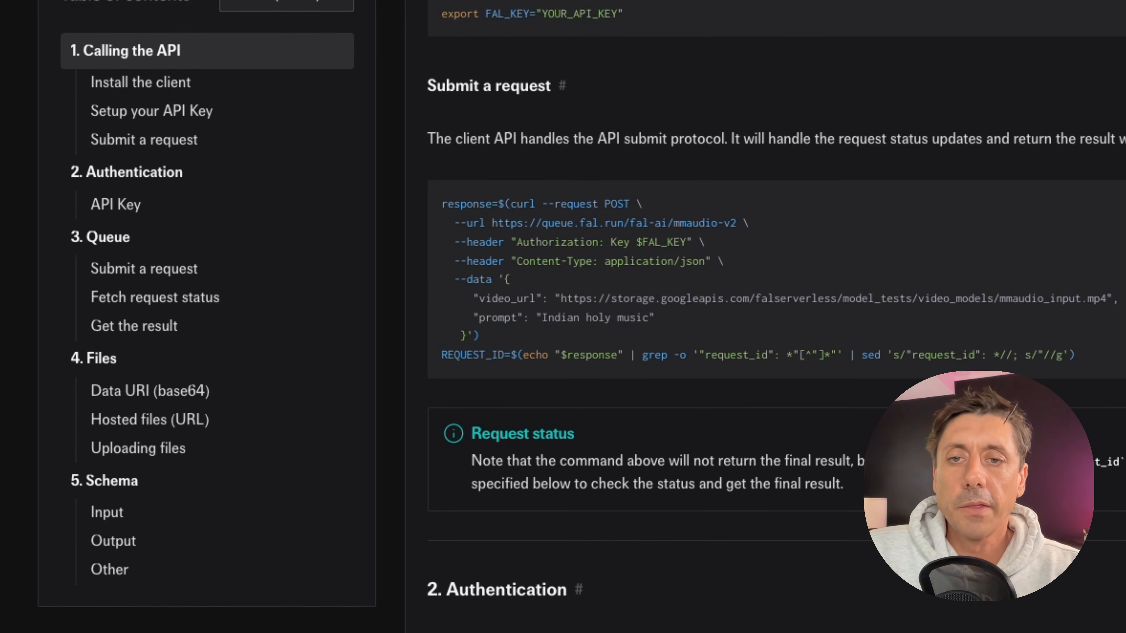
pyautogui.scroll(-1, 815, 300)
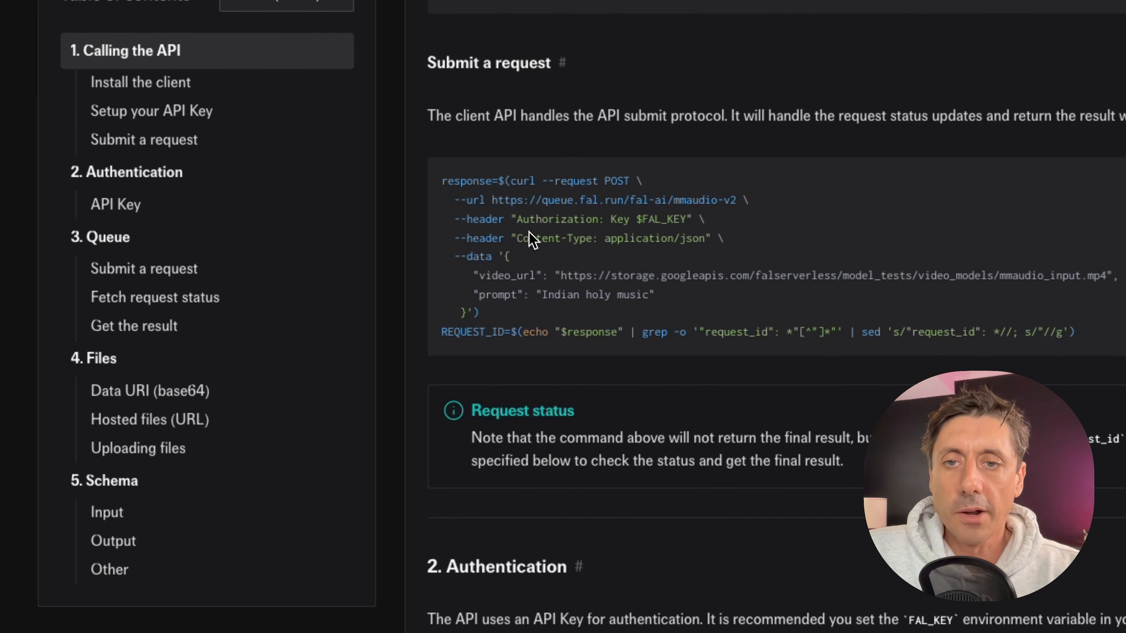
pyautogui.moveTo(516, 220); pyautogui.dragTo(578, 223)
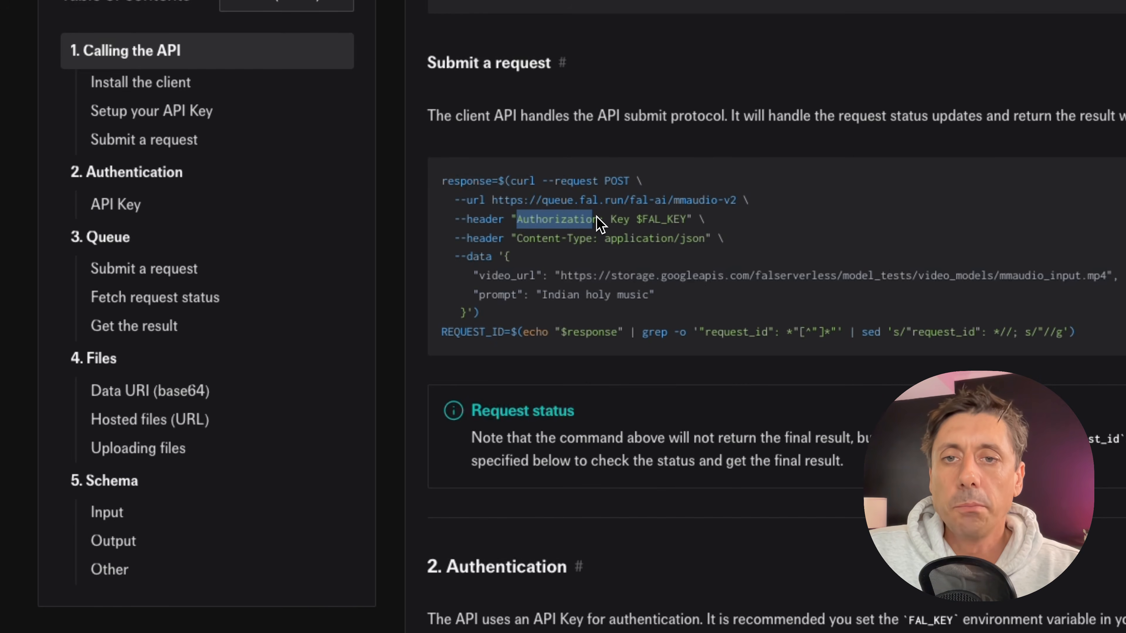
pyautogui.click(612, 225)
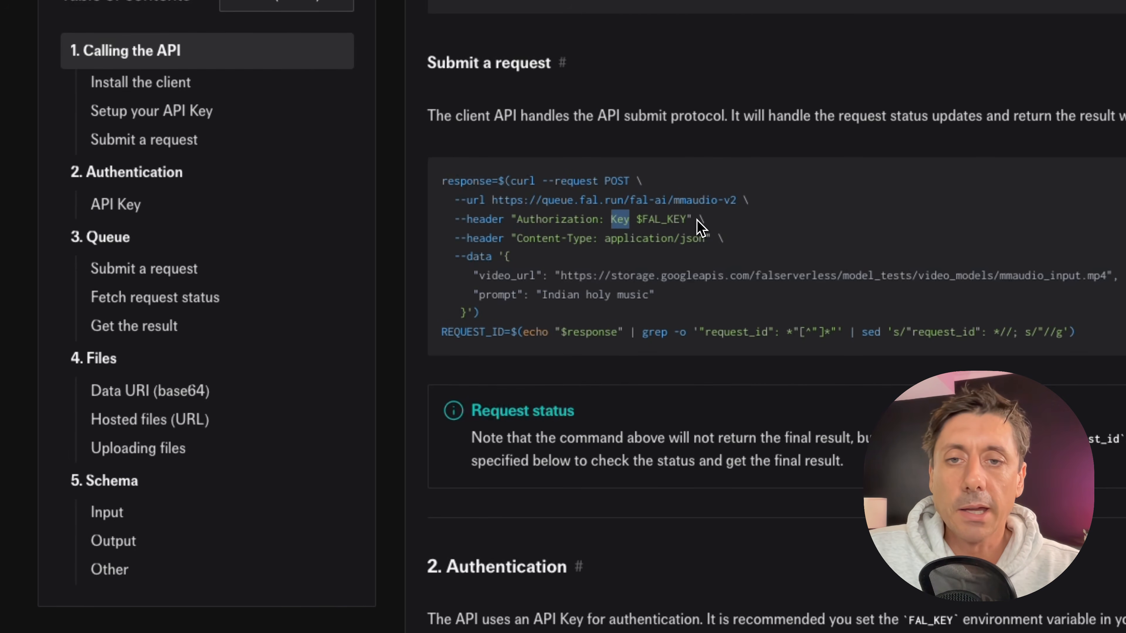
pyautogui.click(617, 227)
pyautogui.moveTo(611, 220); pyautogui.dragTo(631, 221)
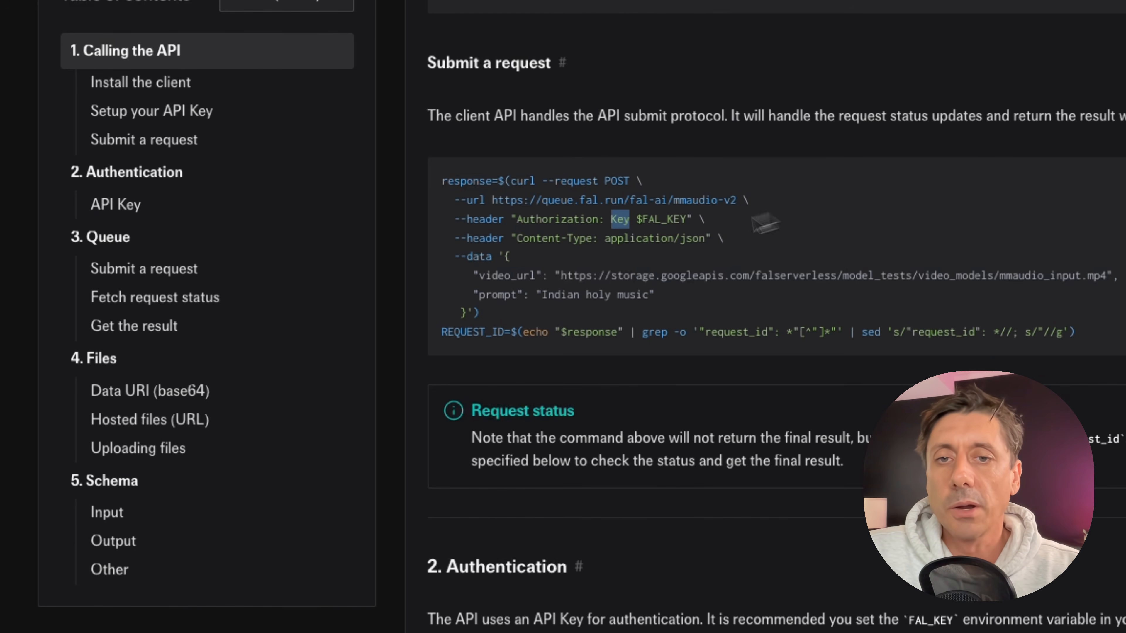
pyautogui.moveTo(515, 239); pyautogui.dragTo(718, 239)
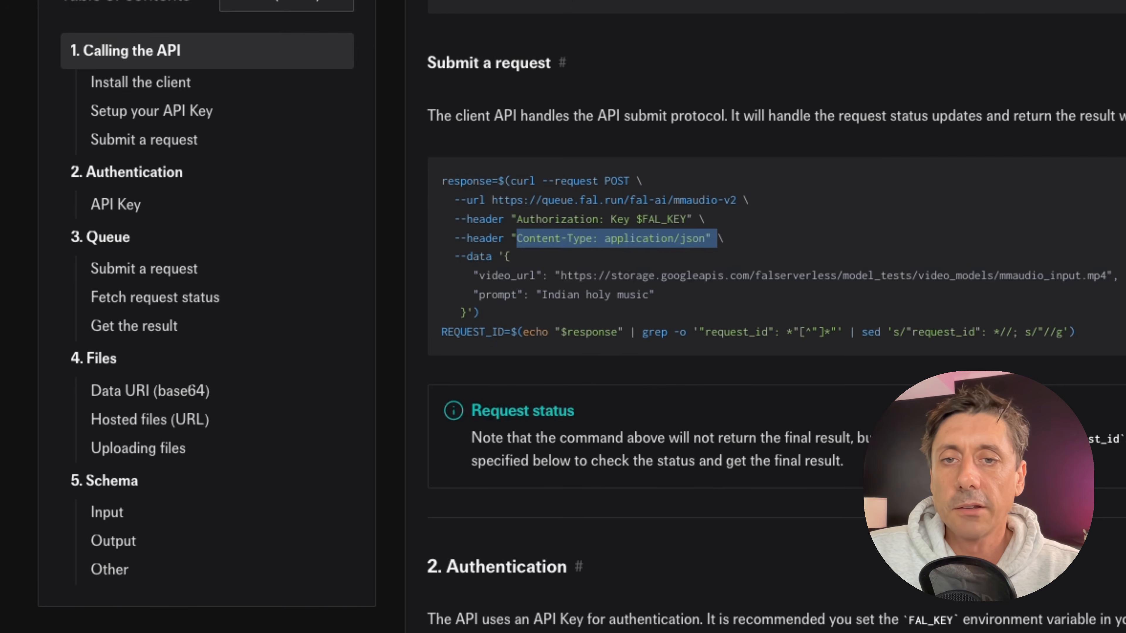
pyautogui.moveTo(503, 258); pyautogui.dragTo(464, 315)
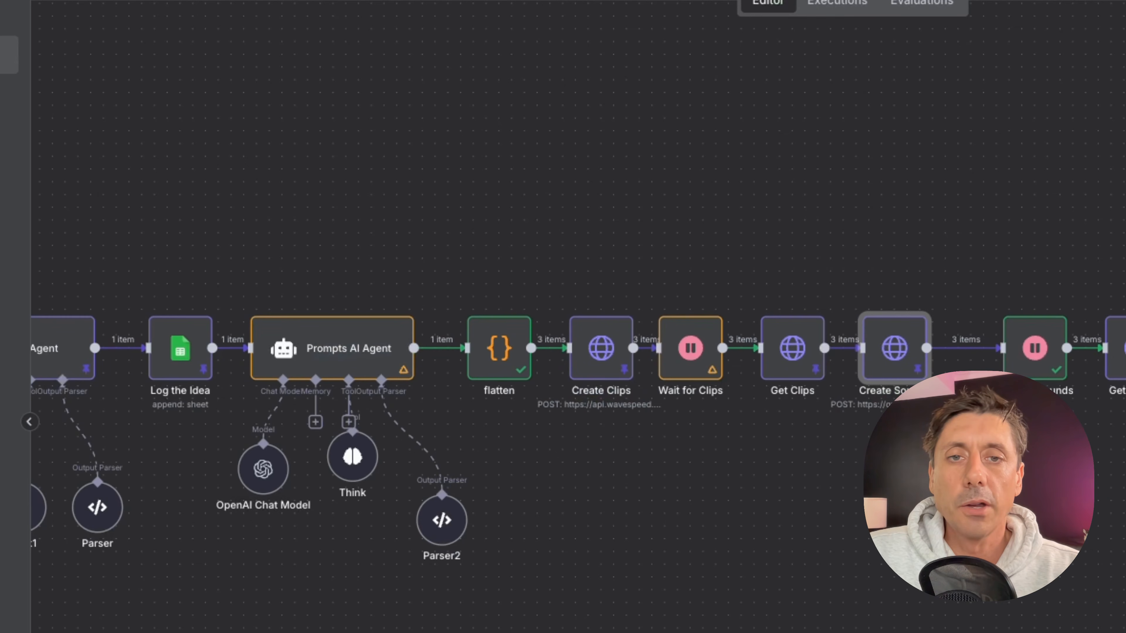
# Open the Create Sounds node and examine its body expression using the Get Clips outputs and flatten audio fields.
pyautogui.doubleClick(892, 357)
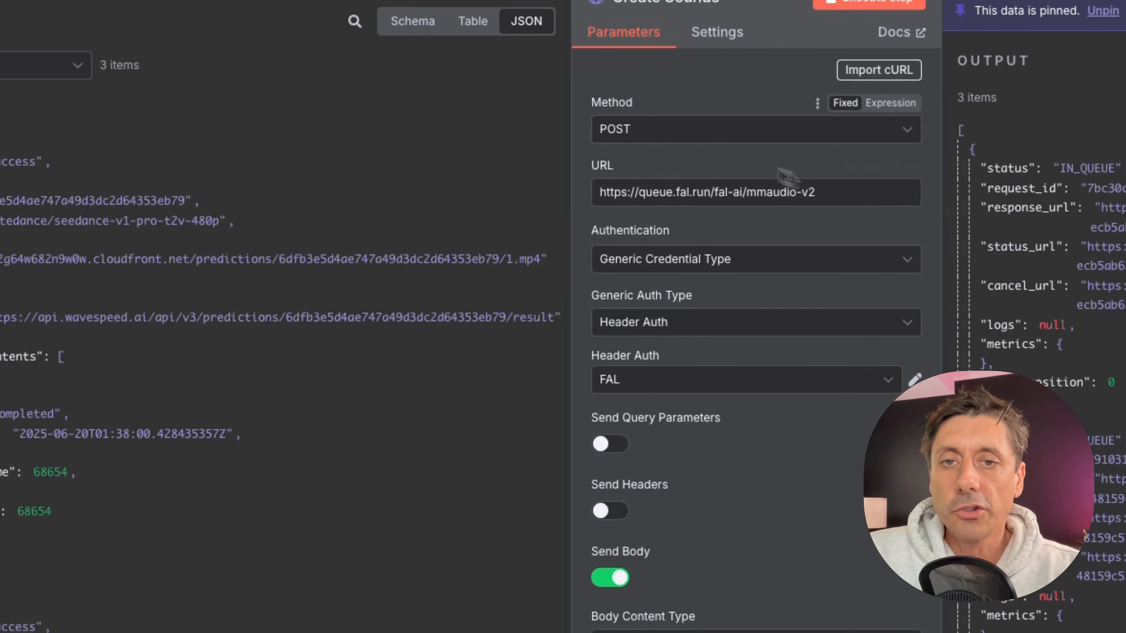
pyautogui.scroll(-6, 731, 493)
pyautogui.scroll(-3, 731, 492)
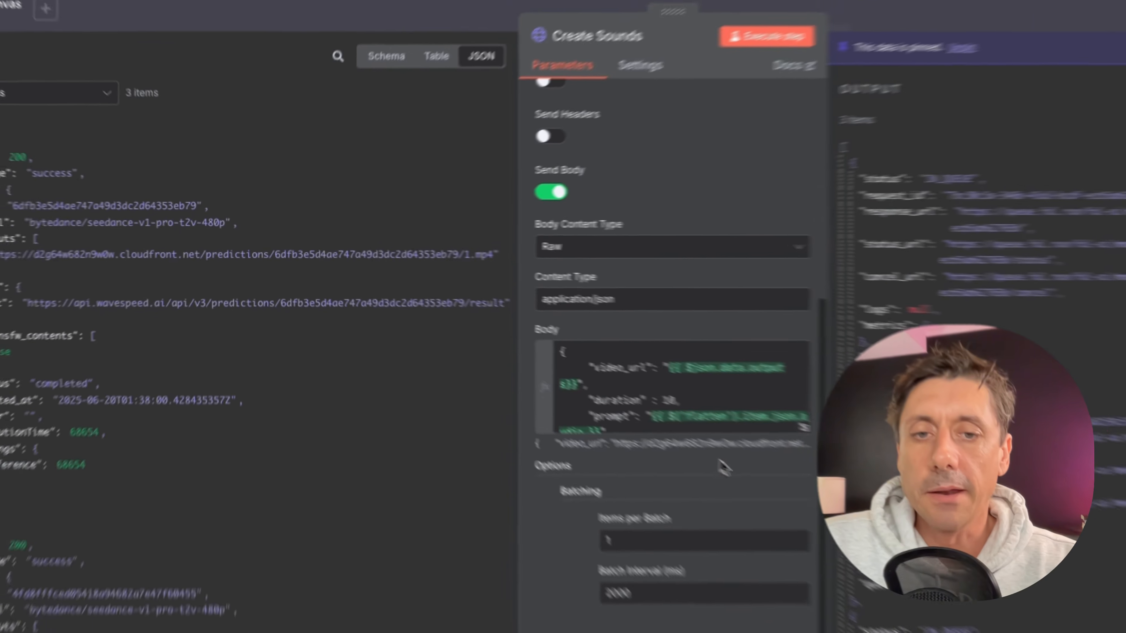
pyautogui.click(912, 585)
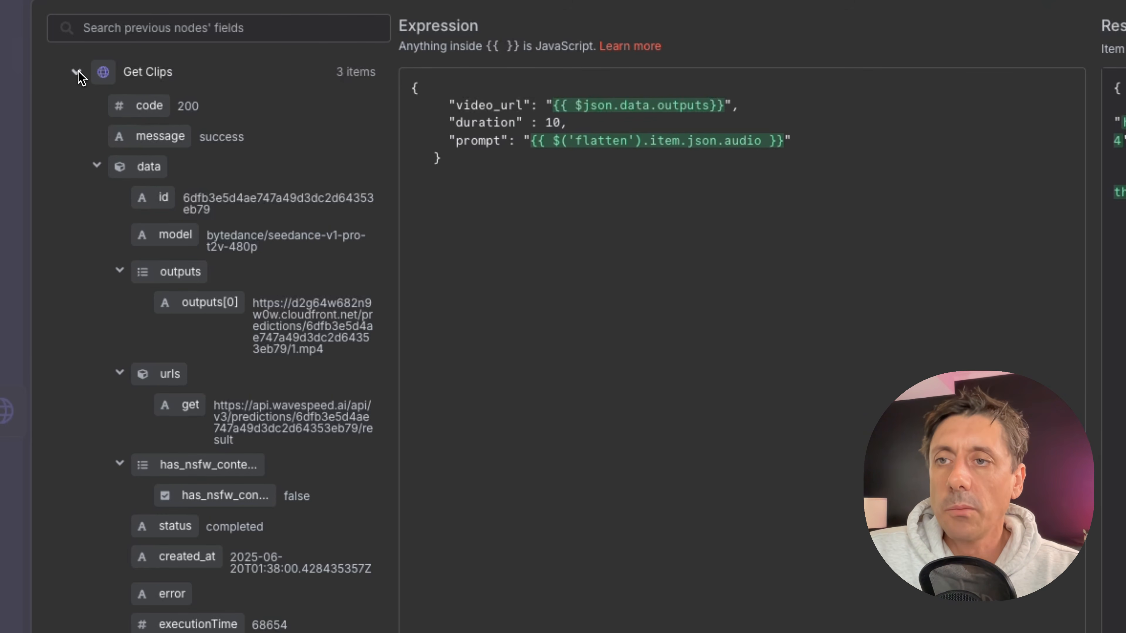
pyautogui.click(76, 72)
pyautogui.click(76, 182)
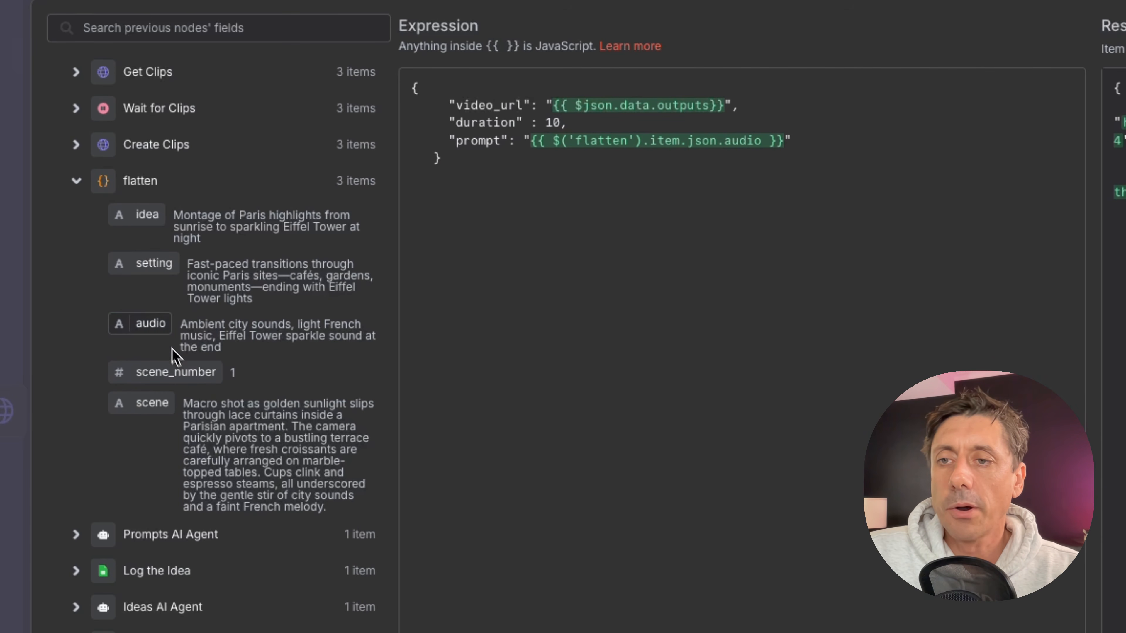
pyautogui.moveTo(151, 326)
pyautogui.mouseDown()
pyautogui.moveTo(470, 153)
pyautogui.moveTo(599, 135)
pyautogui.moveTo(580, 153)
pyautogui.moveTo(698, 153)
pyautogui.moveTo(104, 387)
pyautogui.moveTo(129, 345)
pyautogui.moveTo(147, 340)
pyautogui.moveTo(146, 324)
pyautogui.mouseUp()
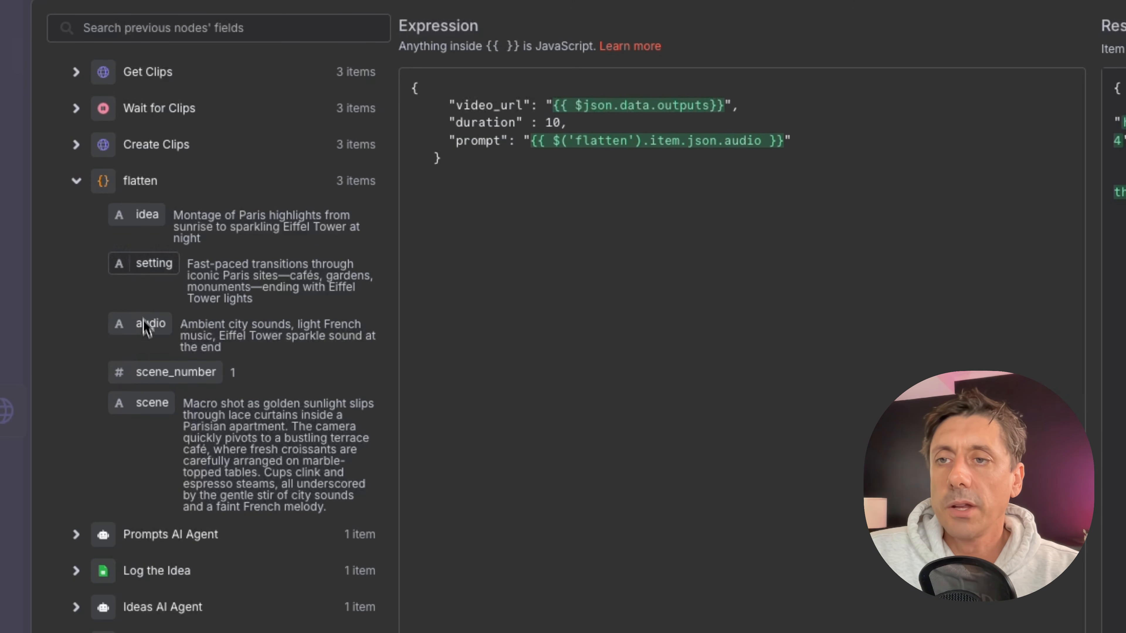
pyautogui.click(76, 71)
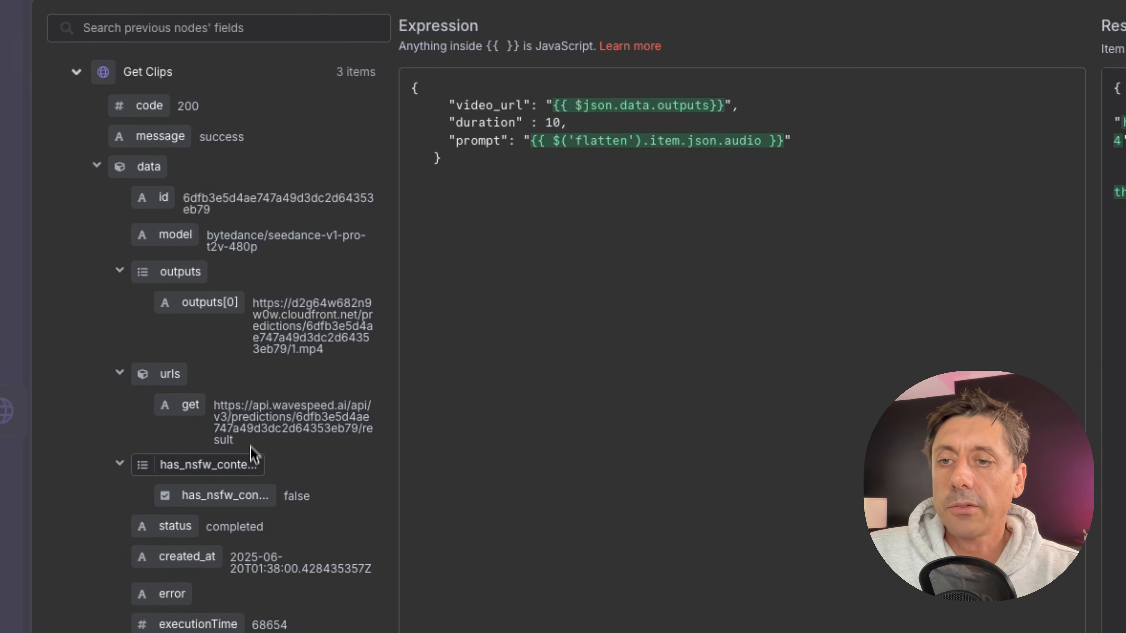
pyautogui.moveTo(195, 319)
pyautogui.mouseDown()
pyautogui.moveTo(646, 246)
pyautogui.moveTo(150, 320)
pyautogui.moveTo(194, 338)
pyautogui.mouseUp()
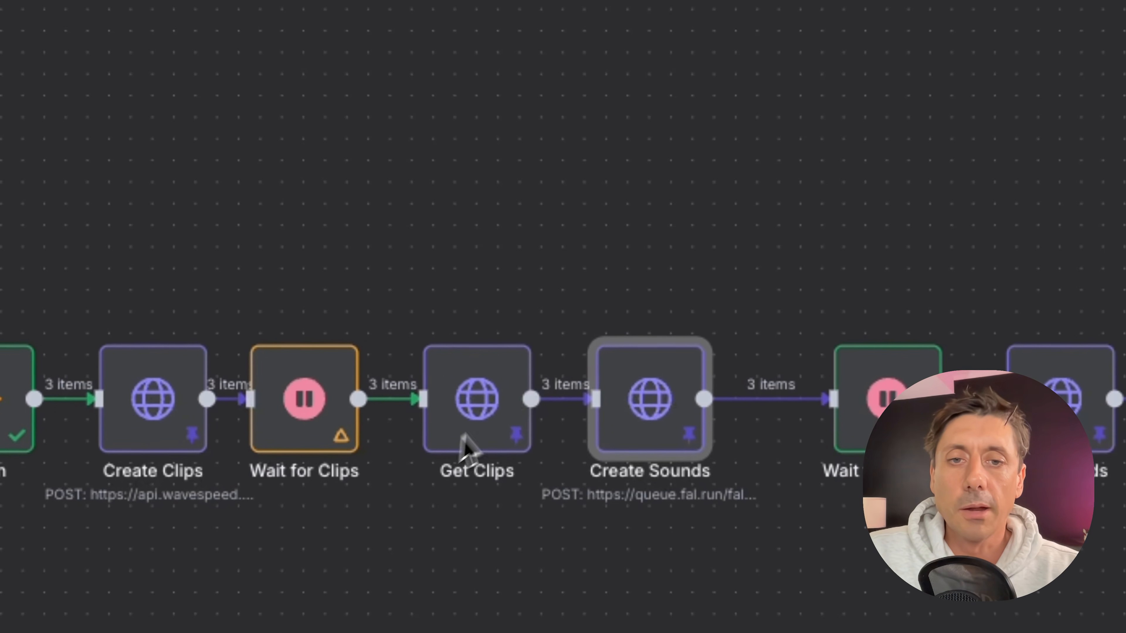
pyautogui.click(494, 415)
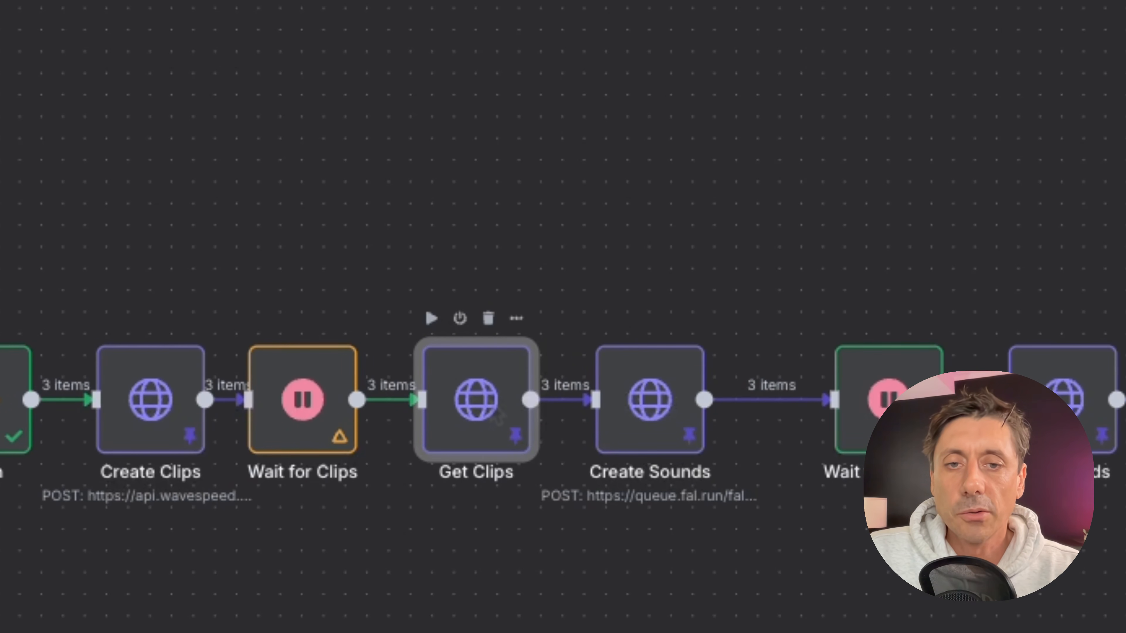
# Lift the Get Clips and Get Sounds nodes above the main row of the workflow.
pyautogui.moveTo(497, 419)
pyautogui.mouseDown()
pyautogui.moveTo(495, 242)
pyautogui.moveTo(492, 437)
pyautogui.moveTo(483, 427)
pyautogui.mouseUp()
pyautogui.moveTo(653, 437)
pyautogui.mouseDown()
pyautogui.moveTo(656, 160)
pyautogui.moveTo(674, 395)
pyautogui.moveTo(663, 445)
pyautogui.mouseUp()
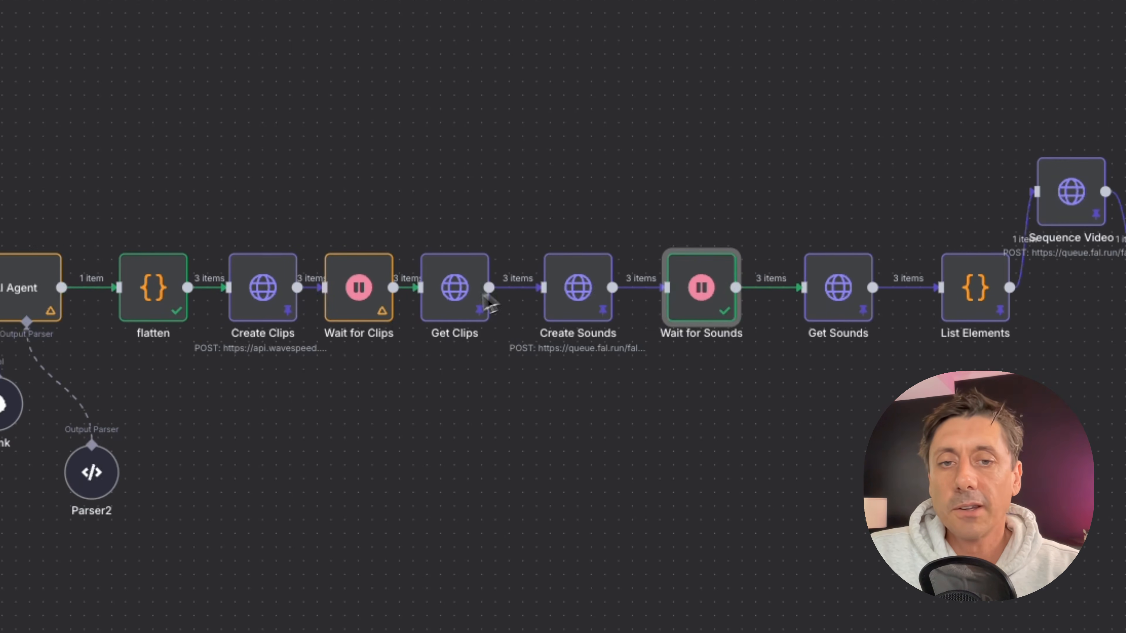
pyautogui.moveTo(456, 311); pyautogui.dragTo(455, 297)
pyautogui.moveTo(451, 217); pyautogui.dragTo(455, 211)
pyautogui.moveTo(839, 304); pyautogui.dragTo(841, 200)
# Open Get Sounds and examine its URL expression with the request_id and the returned video URLs.
pyautogui.doubleClick(822, 186)
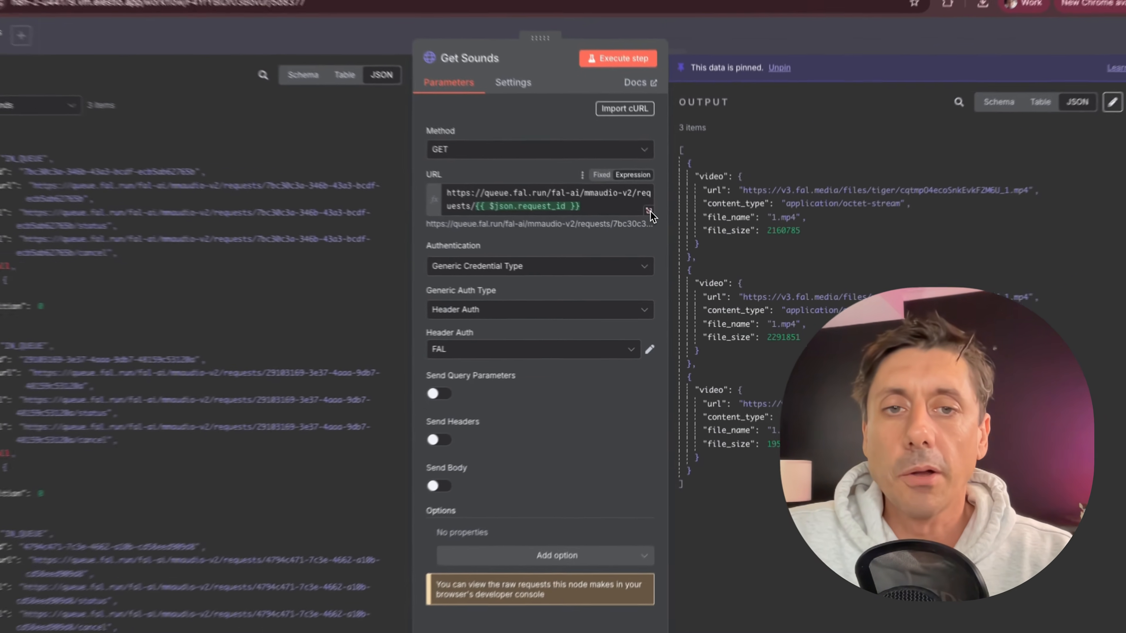
pyautogui.click(599, 147)
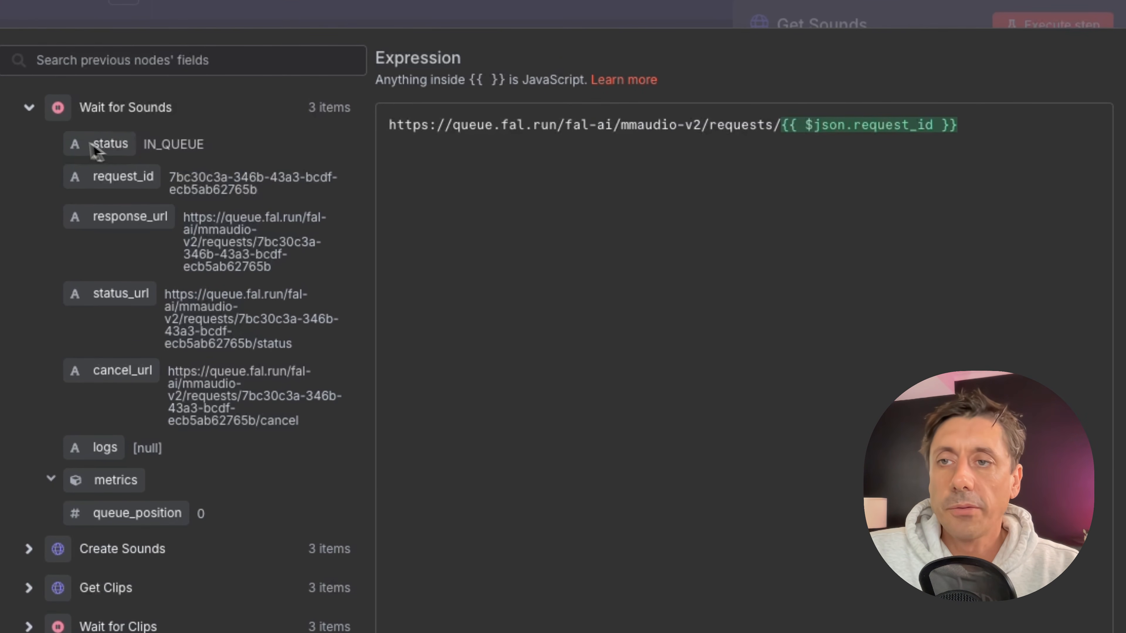
pyautogui.click(29, 107)
pyautogui.click(28, 148)
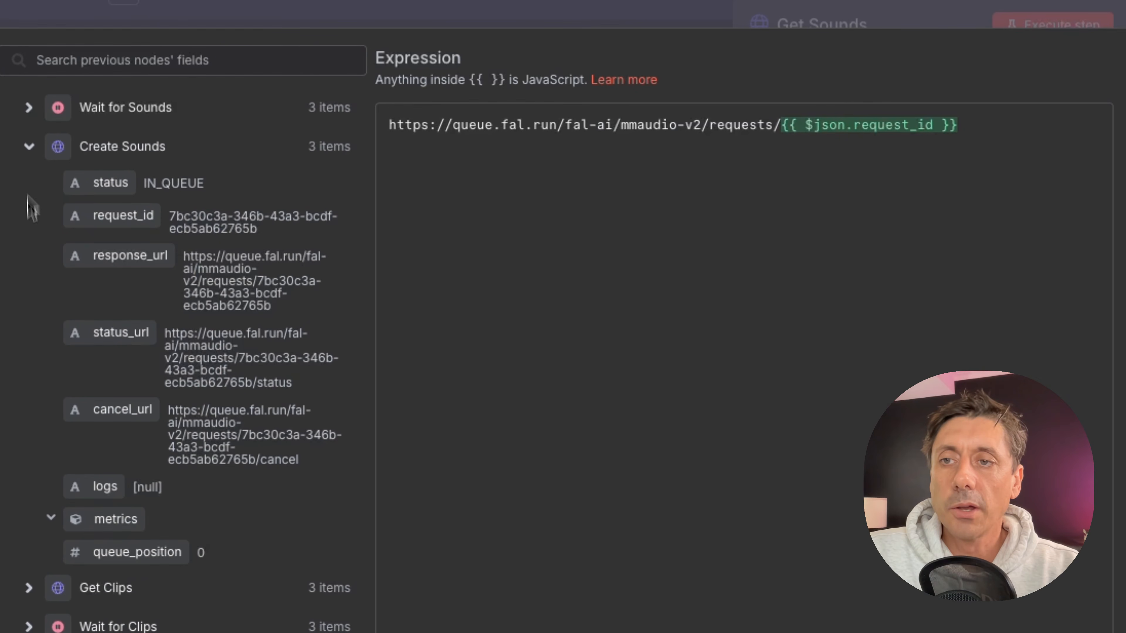
pyautogui.moveTo(75, 224); pyautogui.dragTo(129, 241)
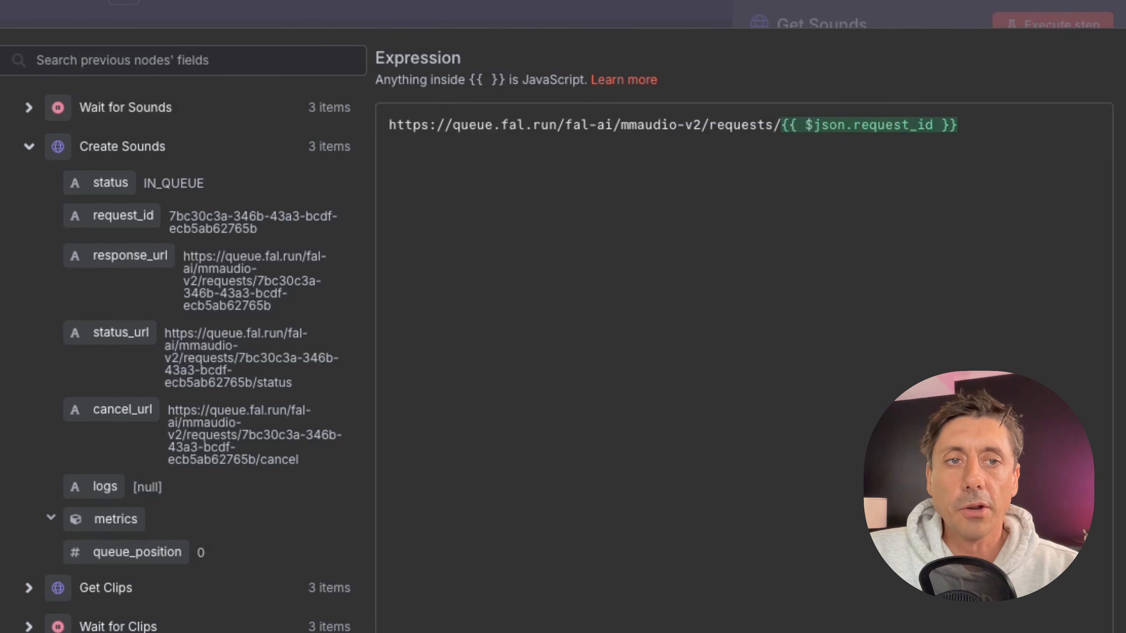
pyautogui.press('Escape')
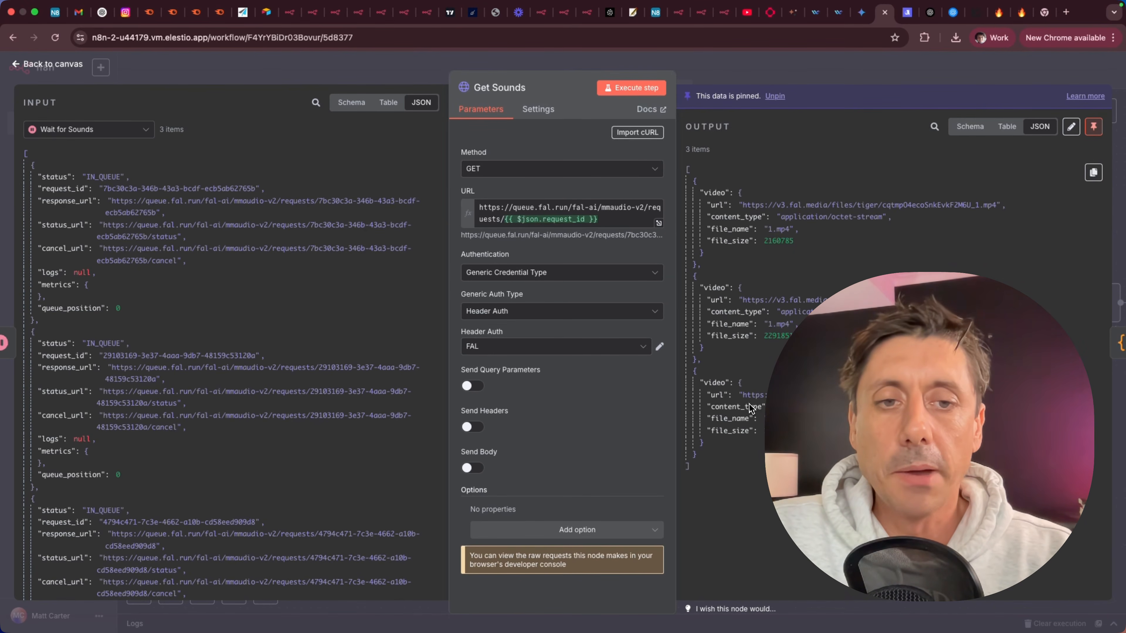
pyautogui.moveTo(747, 398); pyautogui.dragTo(995, 395)
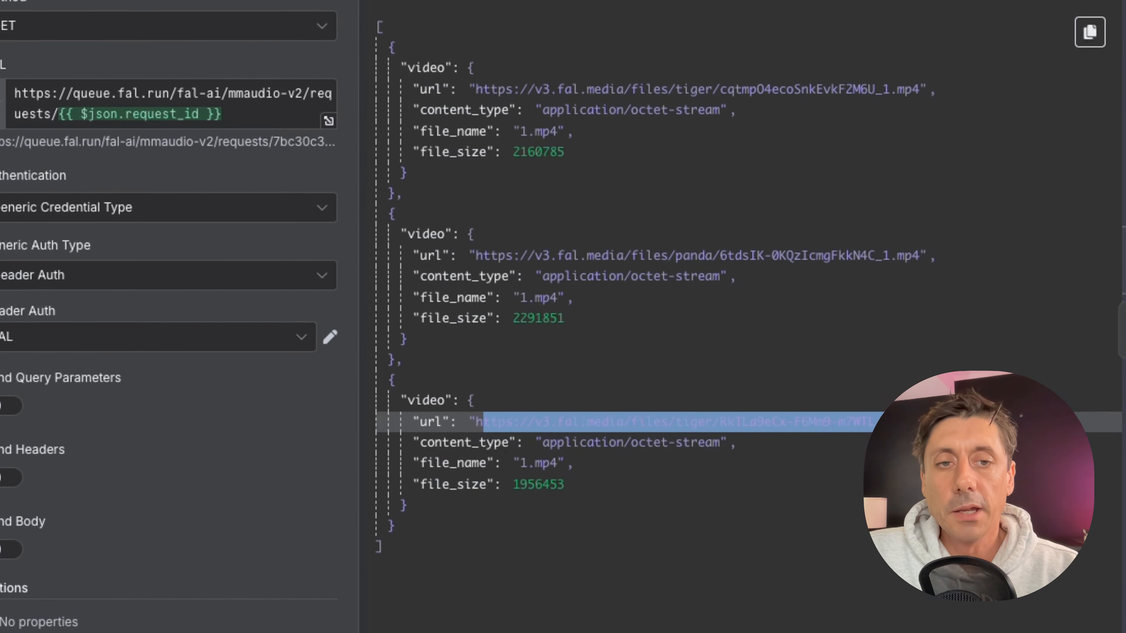
pyautogui.click(251, 470)
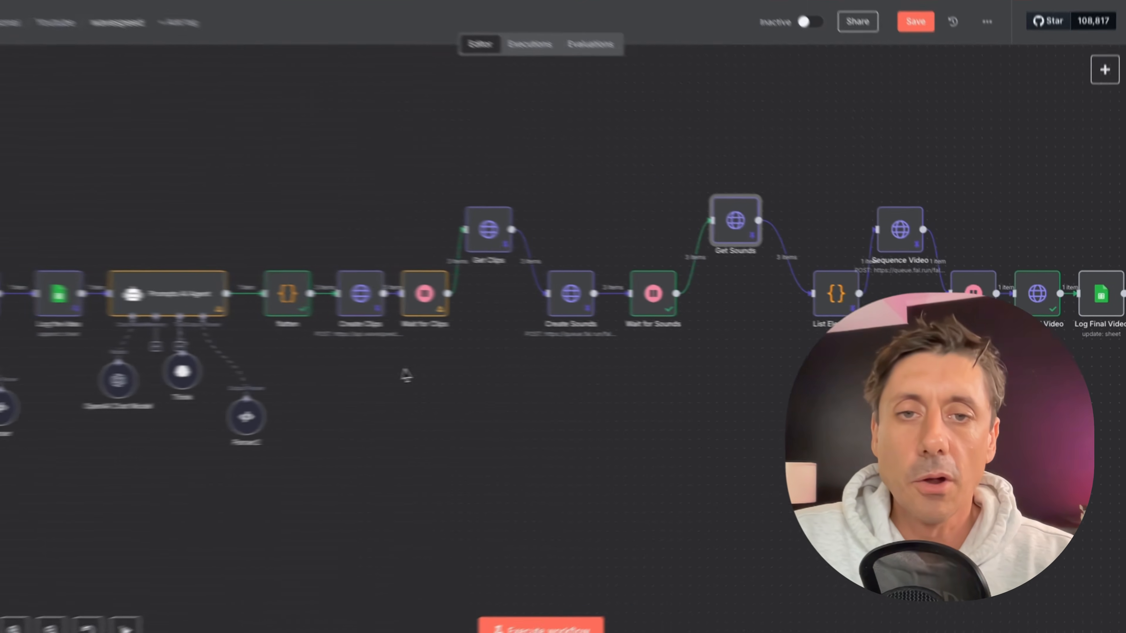
# Move Get Sounds and Get Clips back into the main row and align the nodes around them.
pyautogui.moveTo(787, 256); pyautogui.dragTo(794, 311)
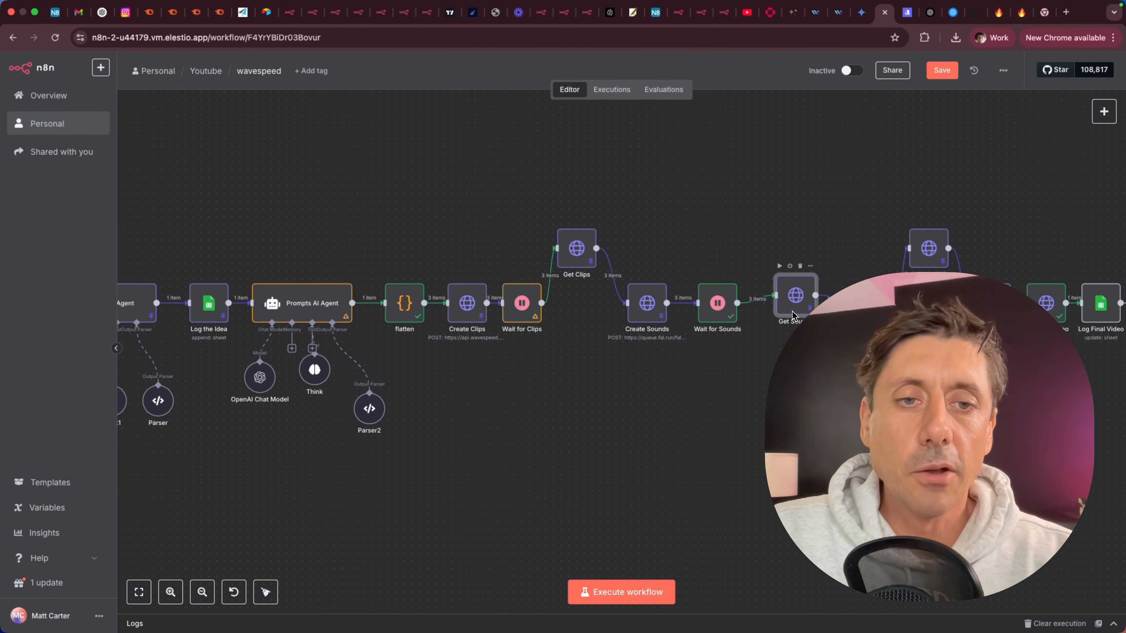
pyautogui.hscroll(3, 794, 382)
pyautogui.moveTo(383, 235); pyautogui.dragTo(391, 300)
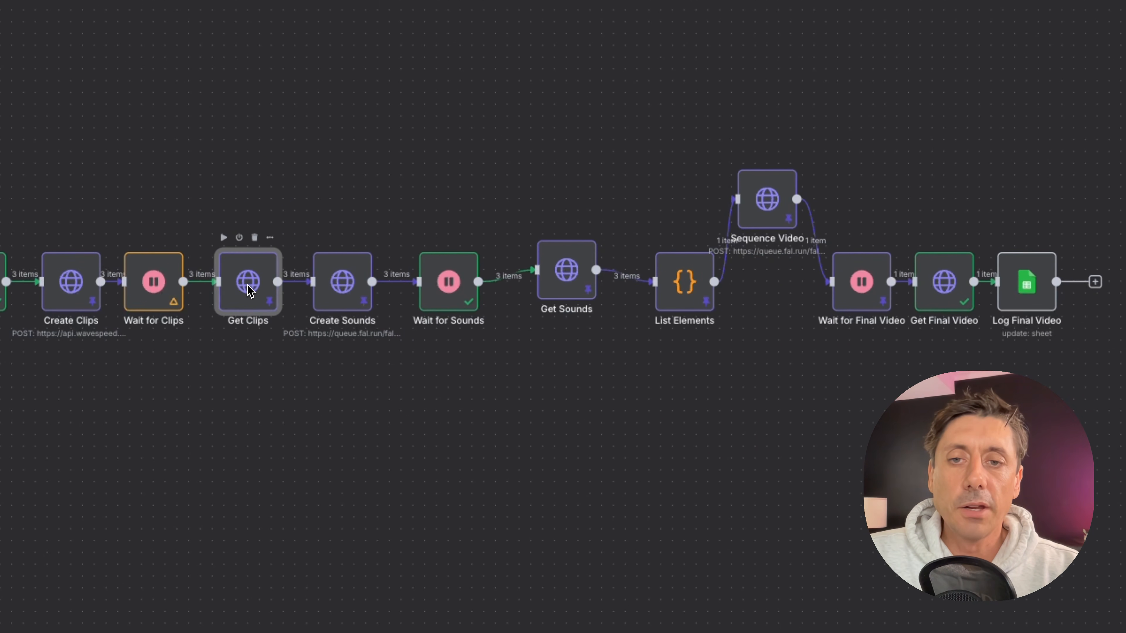
pyautogui.moveTo(581, 287); pyautogui.dragTo(568, 300)
pyautogui.moveTo(688, 304); pyautogui.dragTo(665, 304)
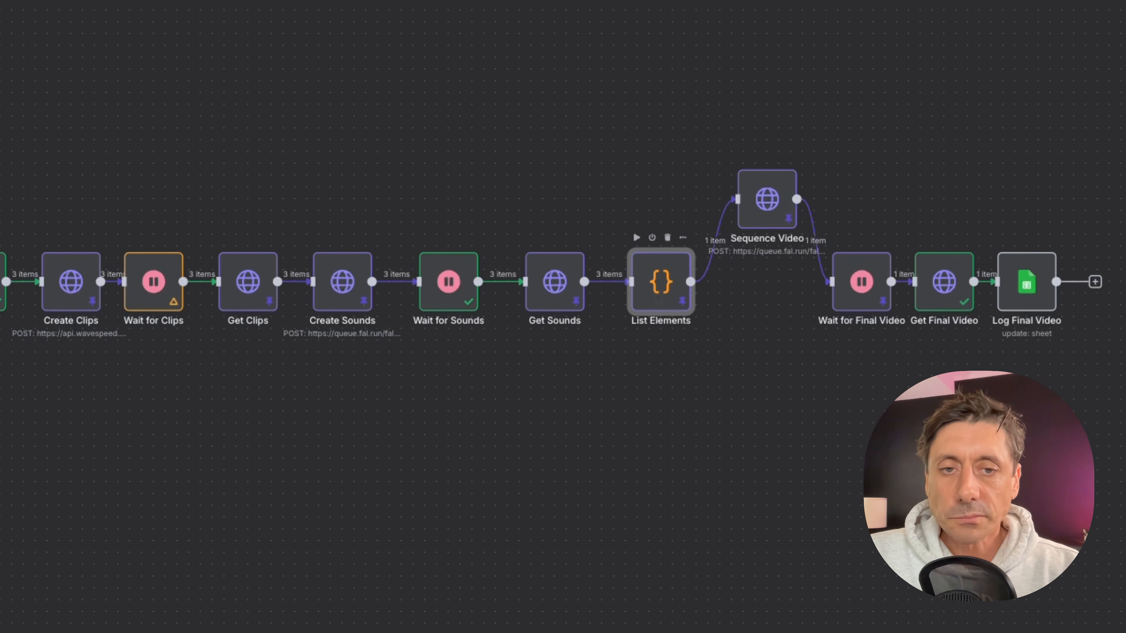
# Open the List Elements code node and examine its video_urls output array.
pyautogui.doubleClick(659, 300)
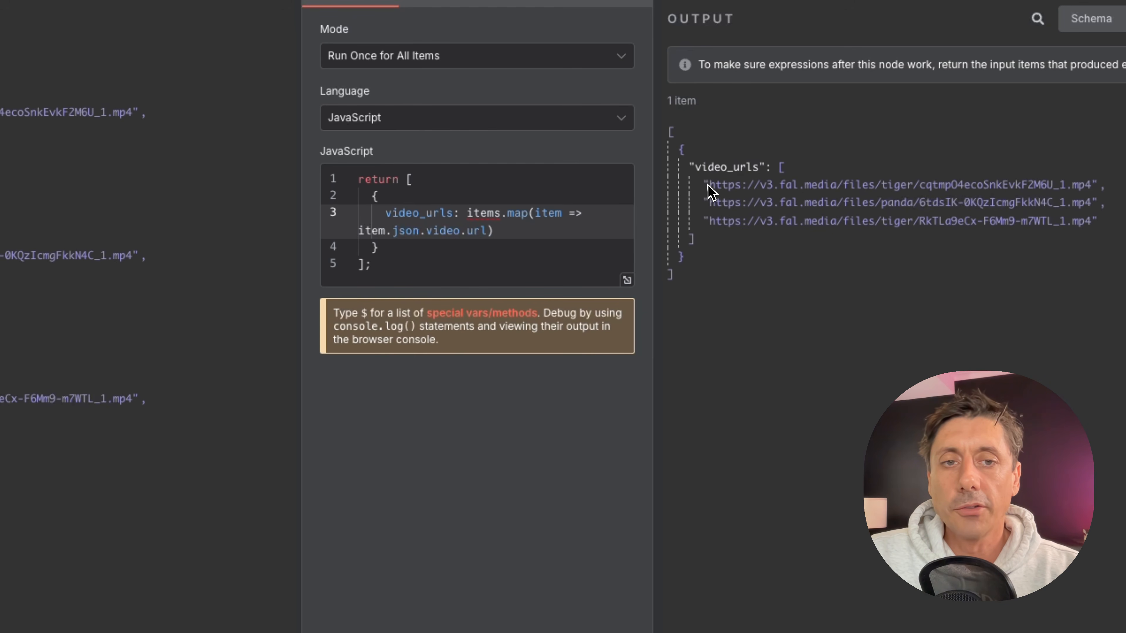
pyautogui.moveTo(708, 186); pyautogui.dragTo(1095, 231)
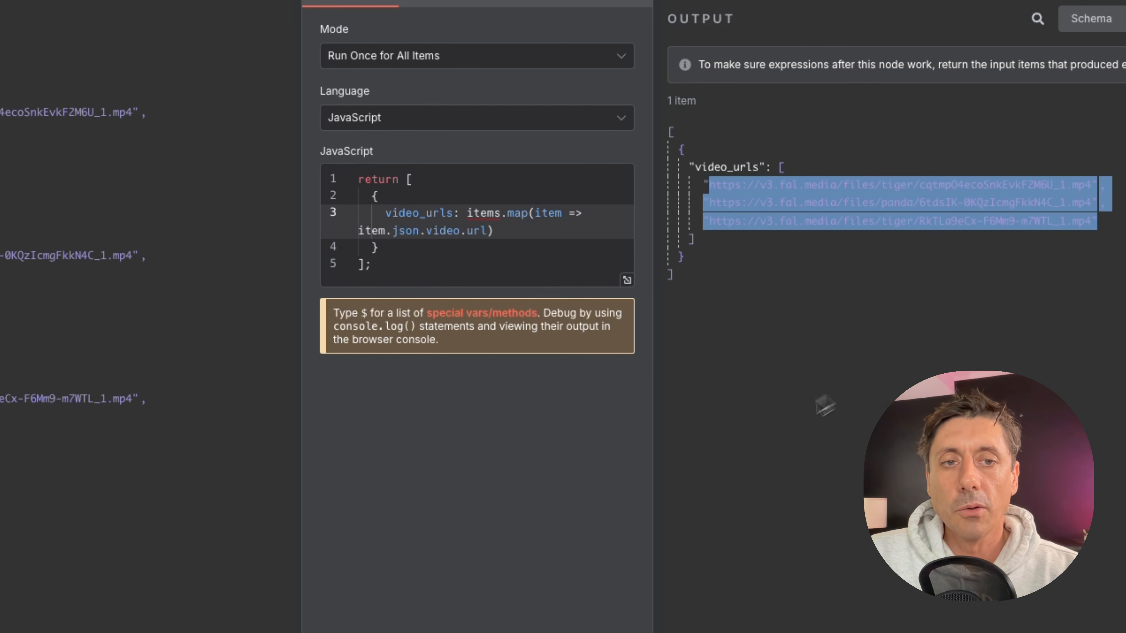
pyautogui.click(763, 433)
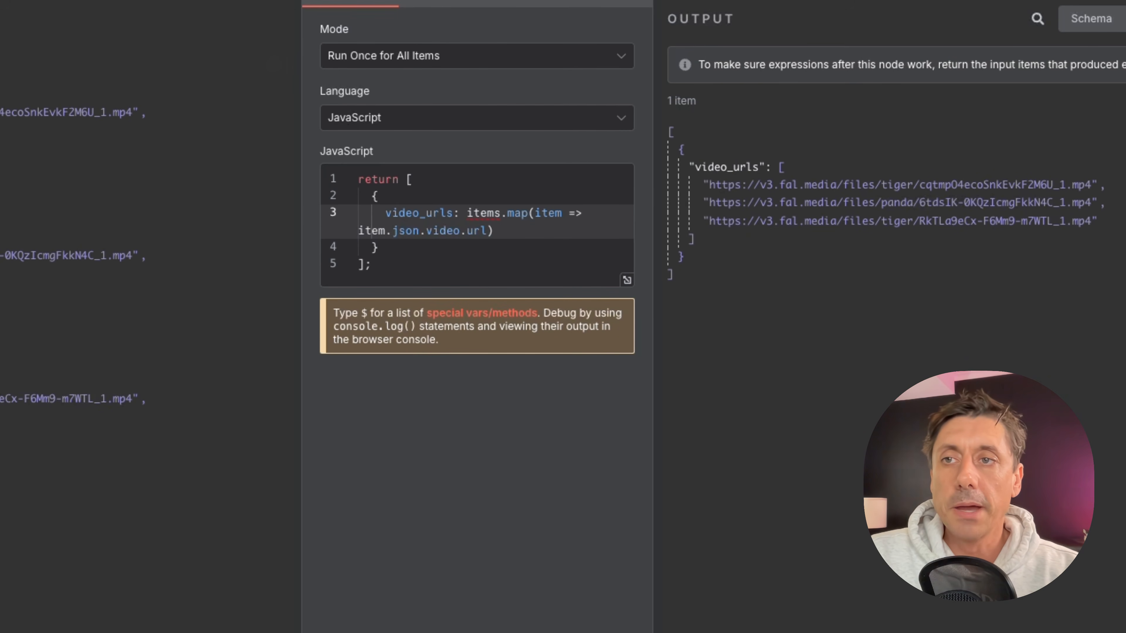
pyautogui.press('Escape')
# Move Sequence Video into the main row and examine its body expression with the video_urls keyframes.
pyautogui.moveTo(767, 219); pyautogui.dragTo(755, 302)
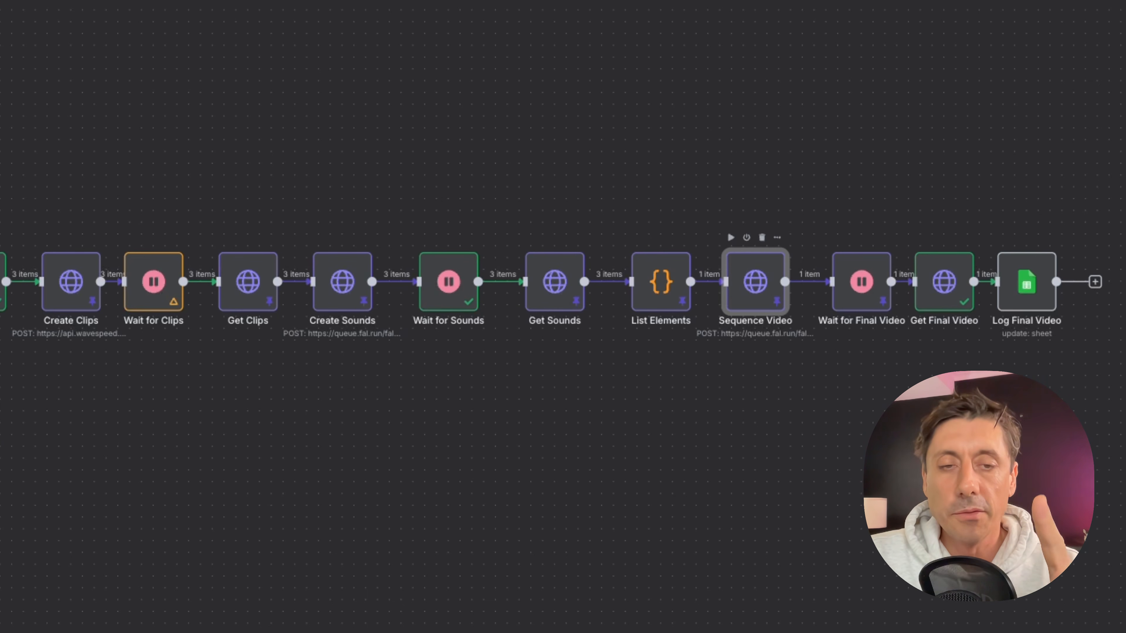
pyautogui.doubleClick(756, 293)
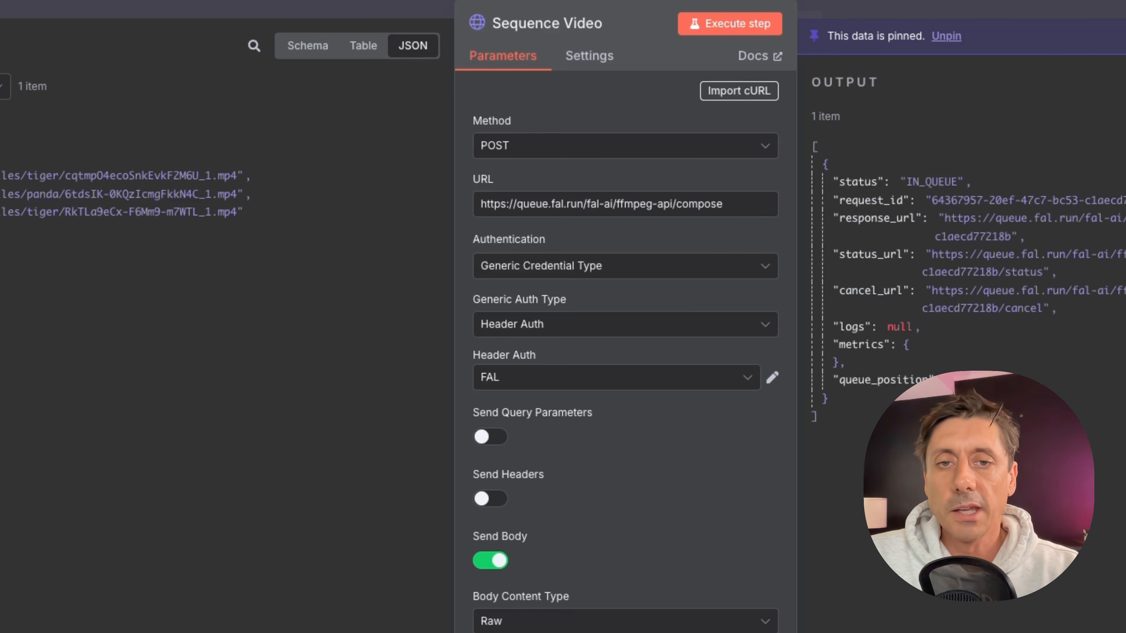
pyautogui.scroll(-5, 747, 531)
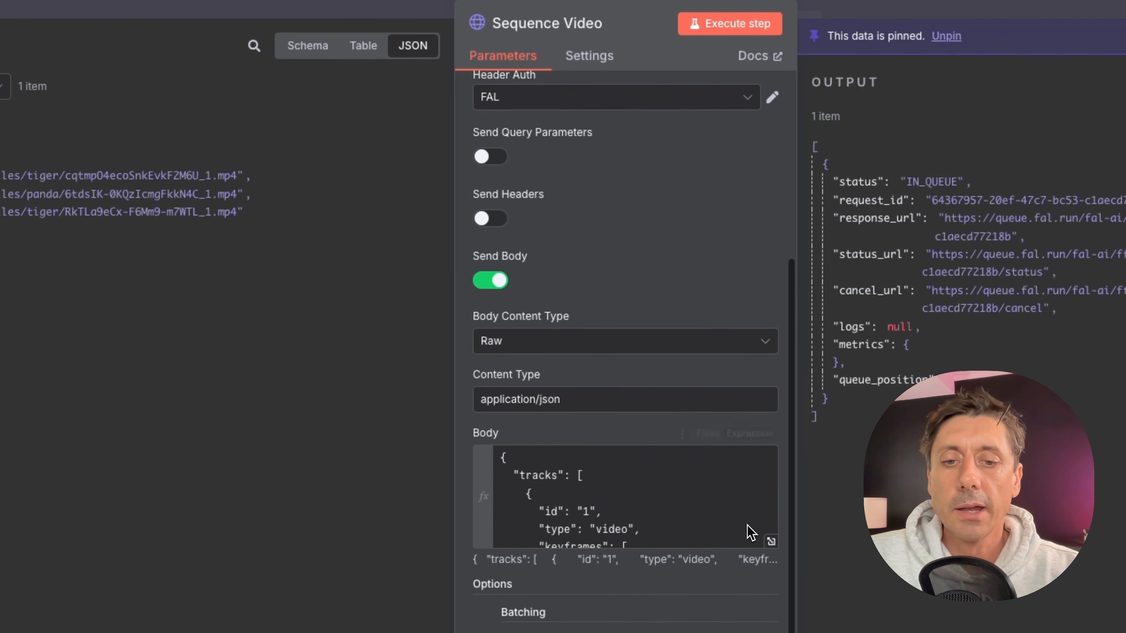
pyautogui.click(772, 548)
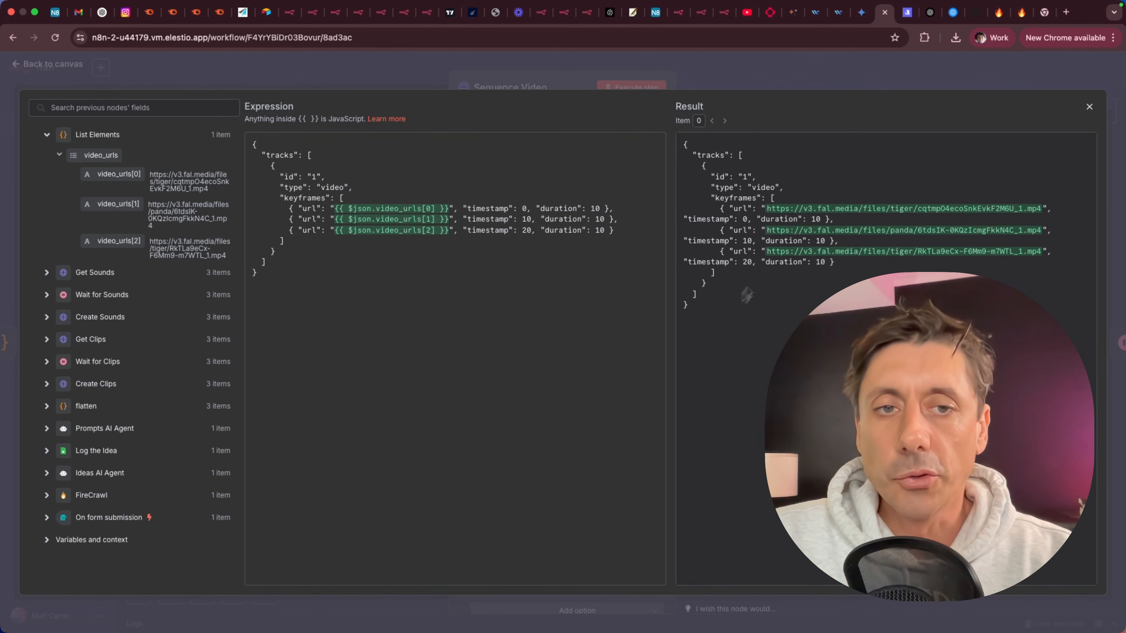
pyautogui.click(1089, 107)
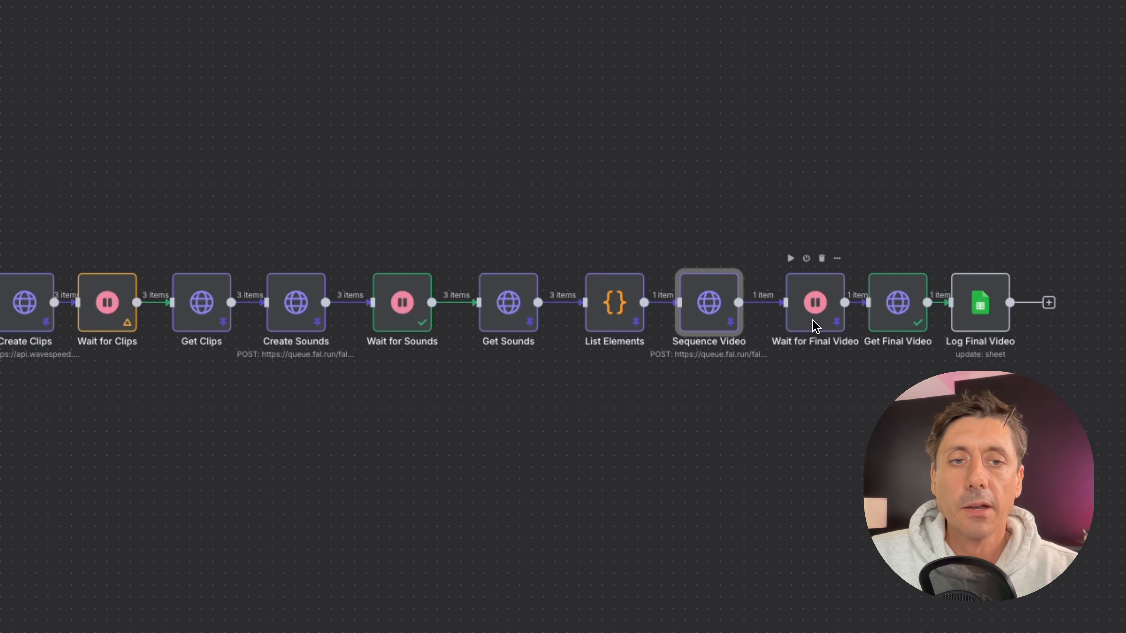
# Open Get Final Video and examine its URL expression using the request_id from Wait for Final Video.
pyautogui.click(804, 324)
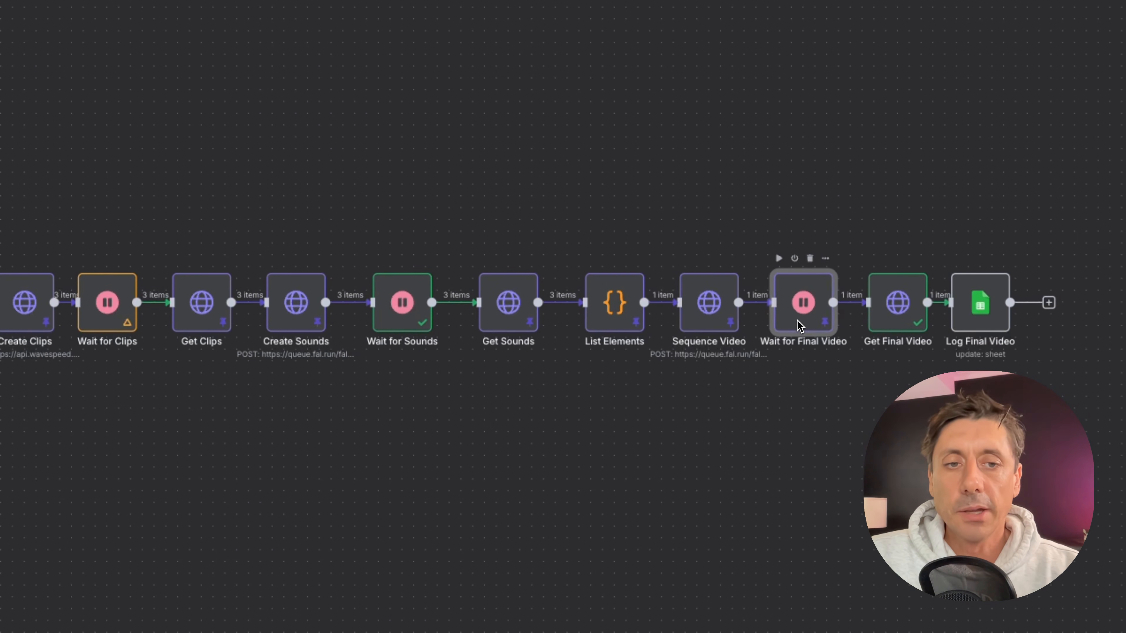
pyautogui.doubleClick(892, 323)
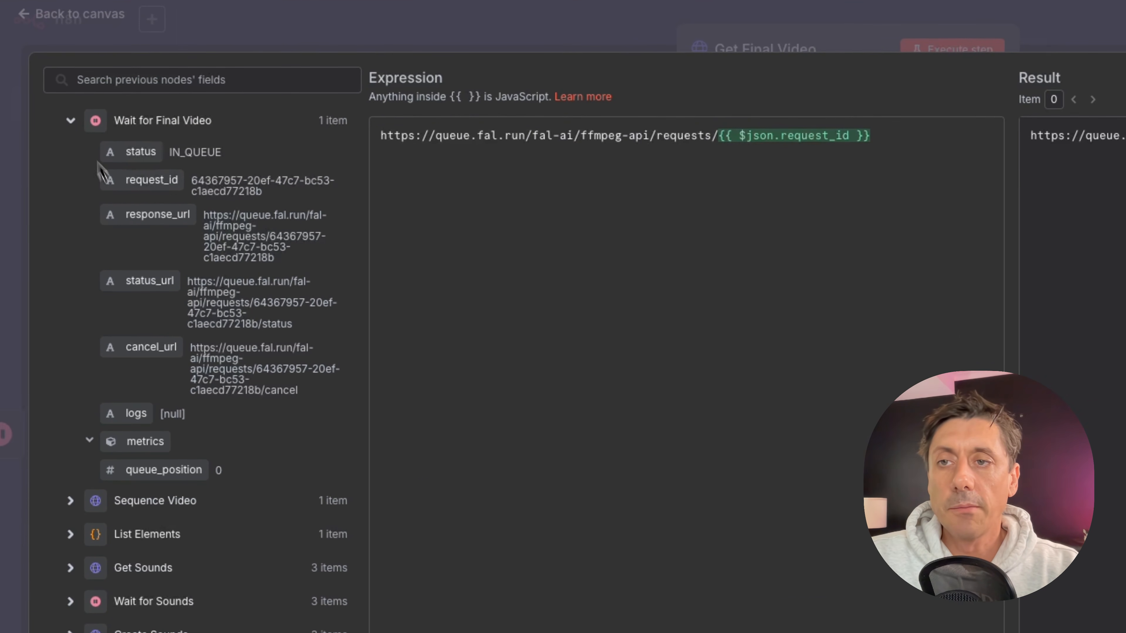
pyautogui.click(72, 121)
pyautogui.click(71, 154)
pyautogui.moveTo(128, 215)
pyautogui.mouseDown()
pyautogui.moveTo(787, 145)
pyautogui.moveTo(475, 217)
pyautogui.moveTo(87, 219)
pyautogui.moveTo(116, 218)
pyautogui.mouseUp()
pyautogui.click(78, 48)
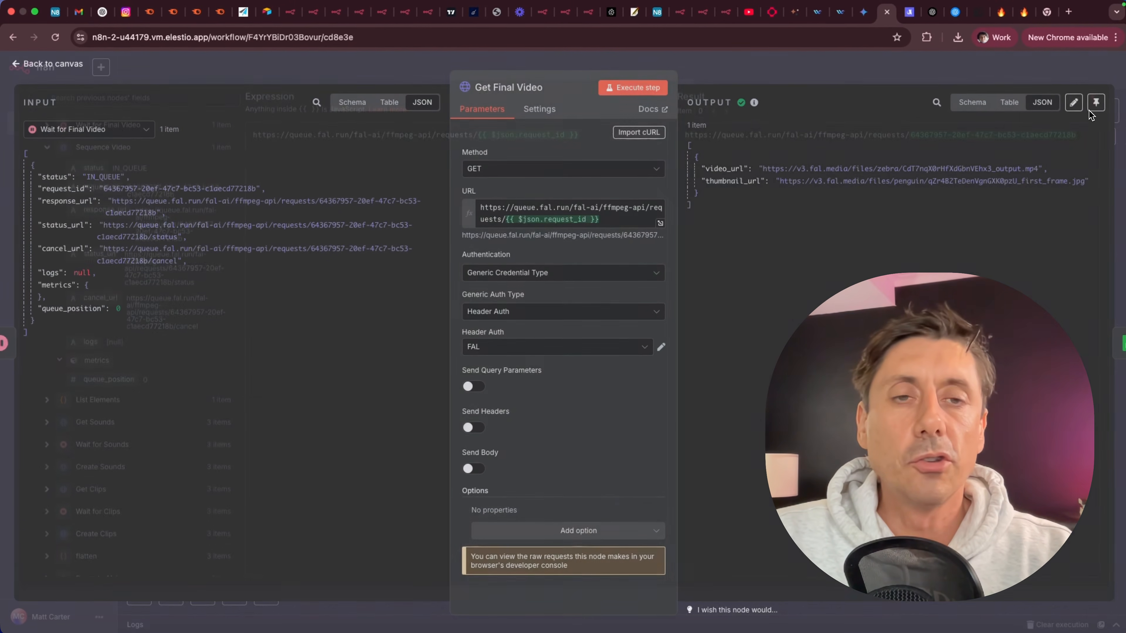
pyautogui.click(60, 69)
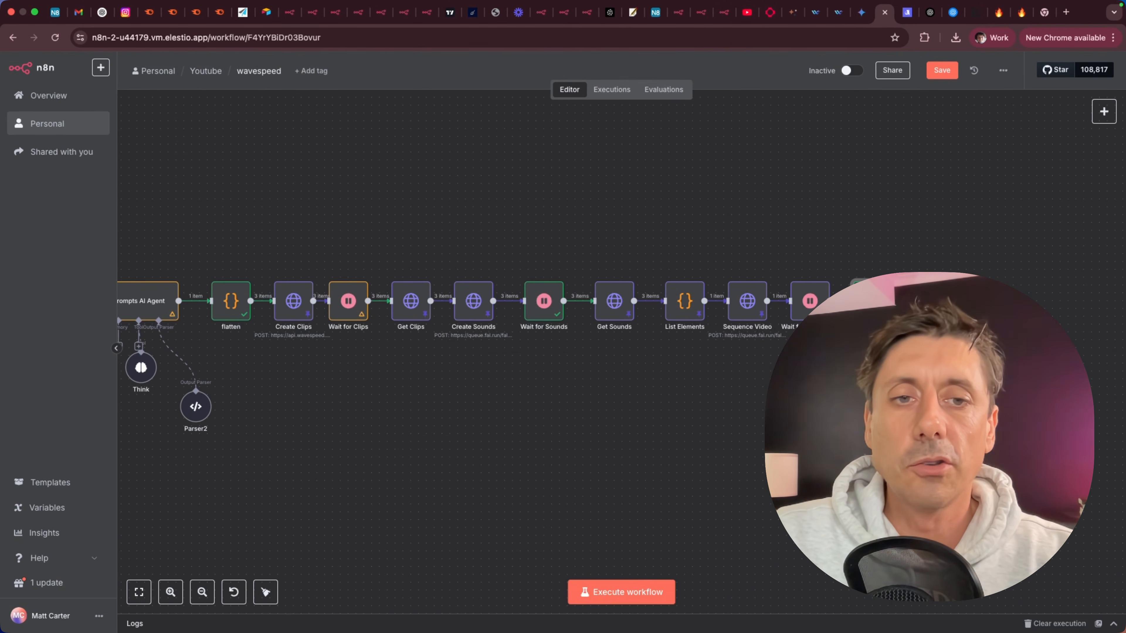
# Lift the Wait for Final Video, Wait for Sounds and Wait for Clips nodes above the main row.
pyautogui.moveTo(810, 301); pyautogui.dragTo(802, 254)
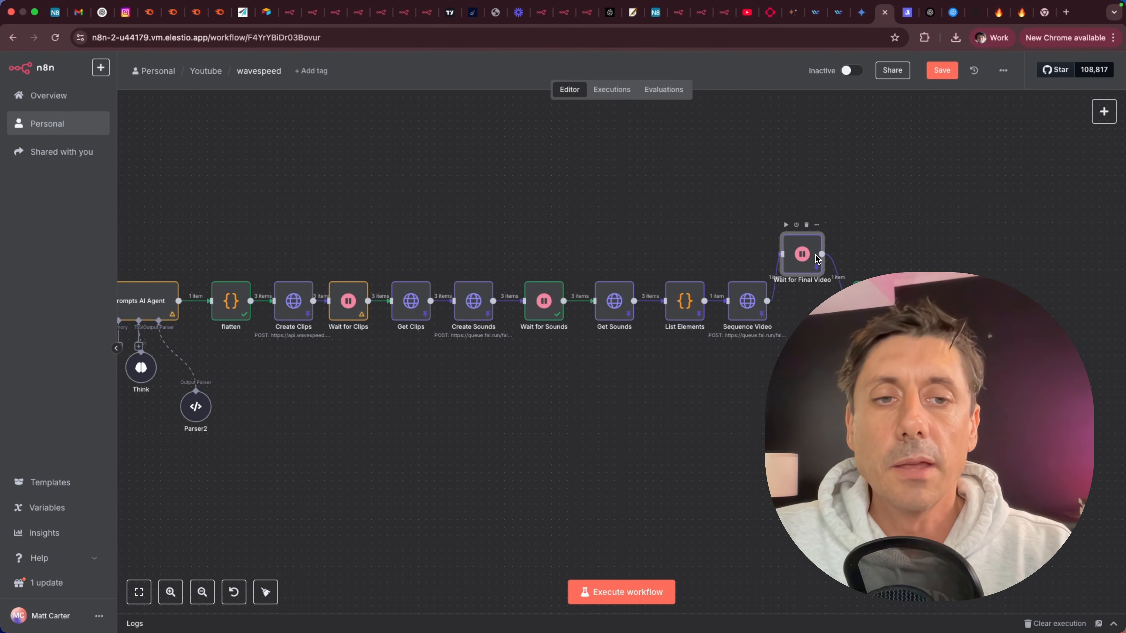
pyautogui.moveTo(550, 295); pyautogui.dragTo(580, 230)
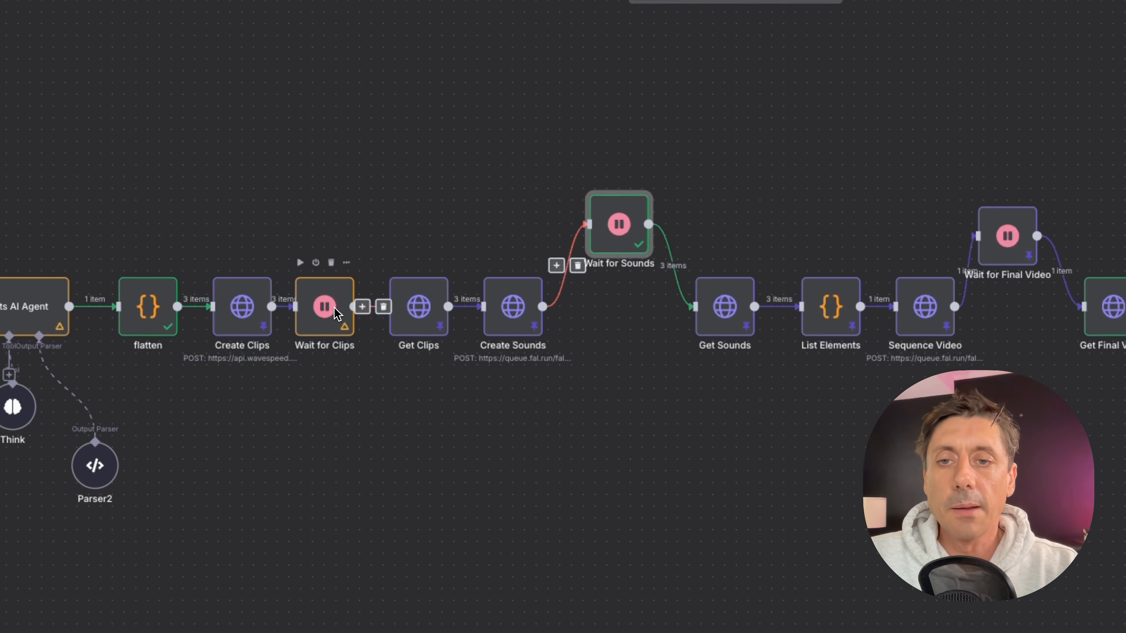
pyautogui.moveTo(344, 308); pyautogui.dragTo(347, 243)
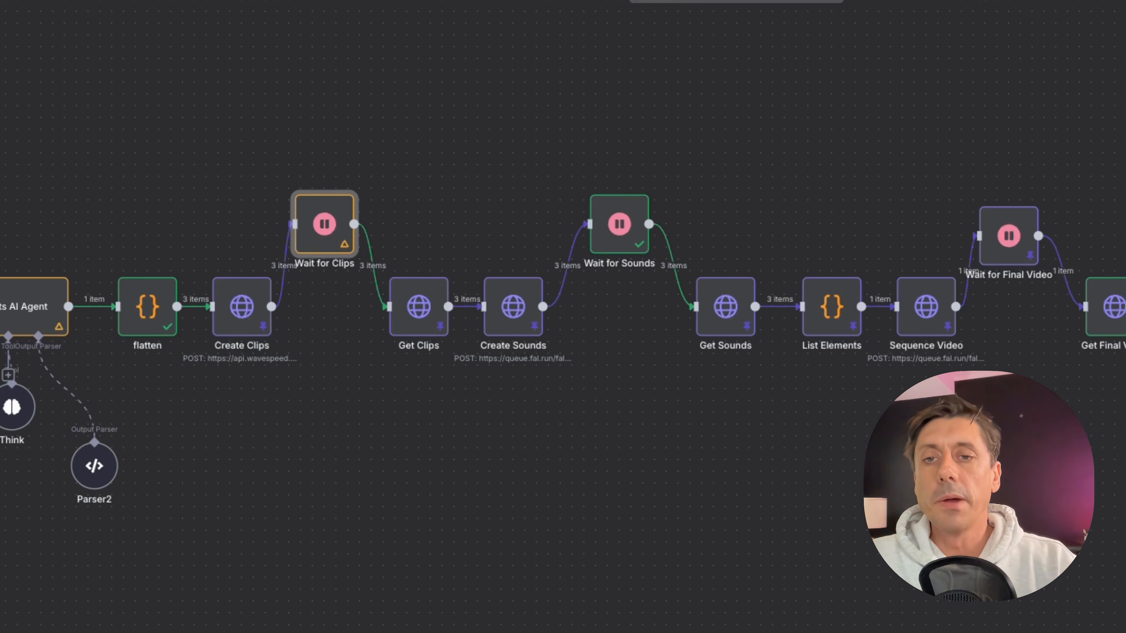
pyautogui.moveTo(456, 309)
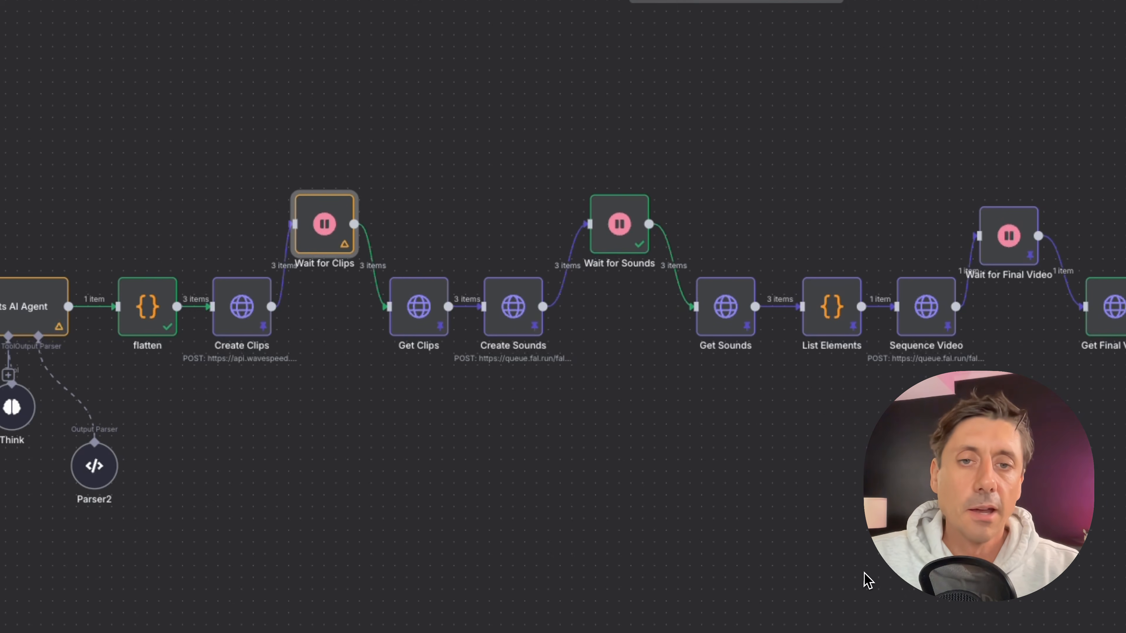
# Move Wait for Clips, Wait for Sounds and Wait for Final Video back into the main row.
pyautogui.moveTo(325, 236); pyautogui.dragTo(325, 318)
pyautogui.moveTo(612, 227); pyautogui.dragTo(608, 306)
pyautogui.moveTo(1006, 236); pyautogui.dragTo(1024, 303)
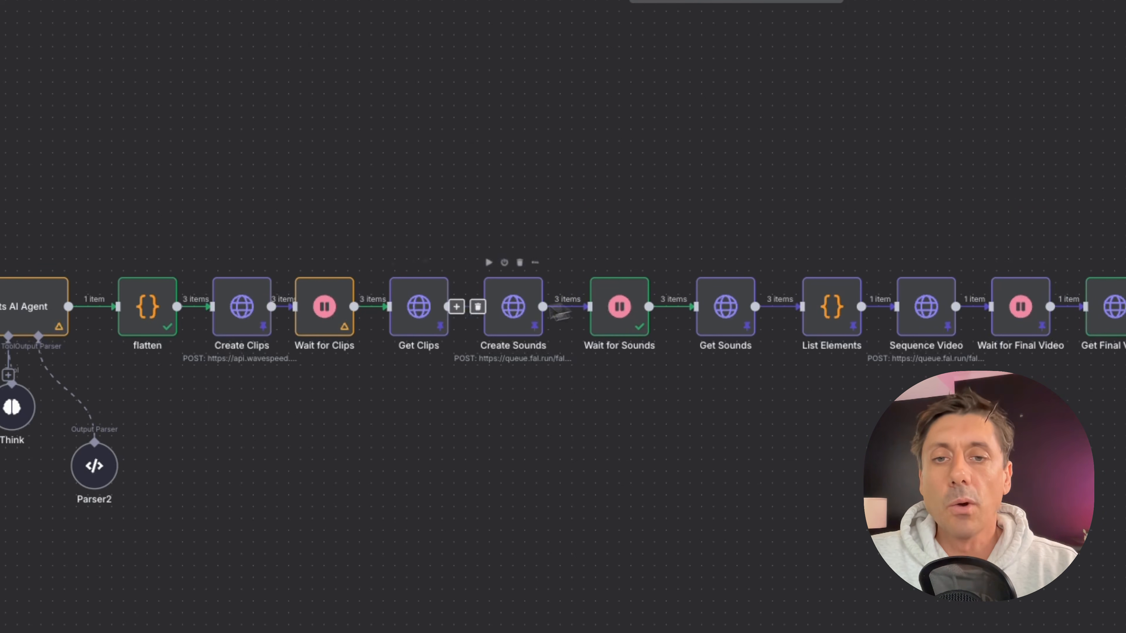
# Open Wait for Clips and examine its wait interval settings.
pyautogui.click(320, 322)
pyautogui.doubleClick(320, 322)
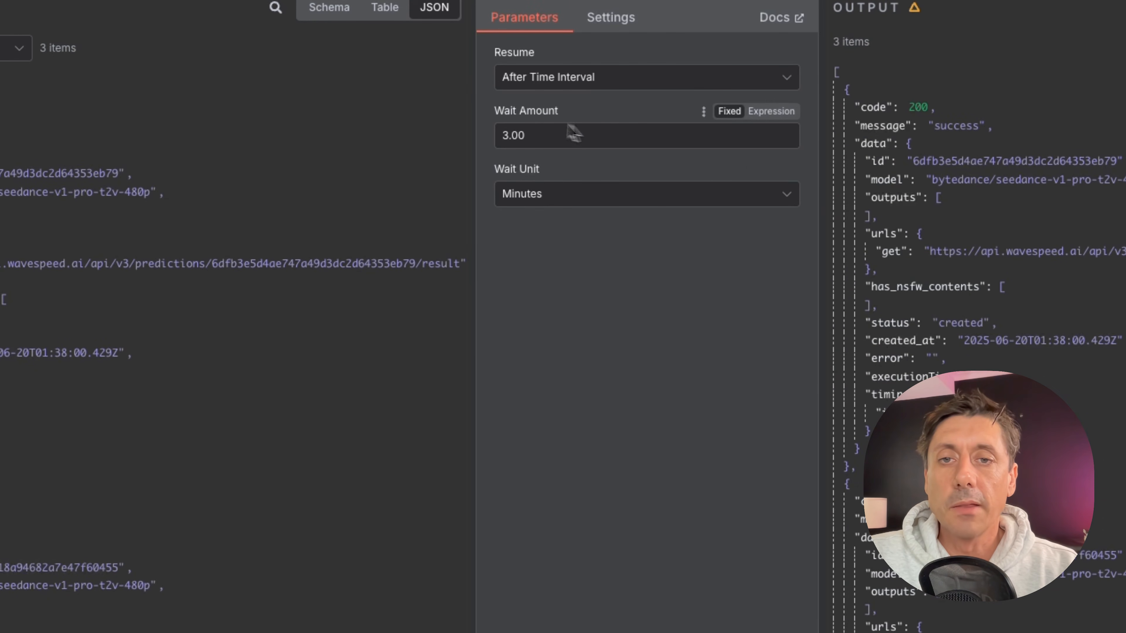
pyautogui.press('Escape')
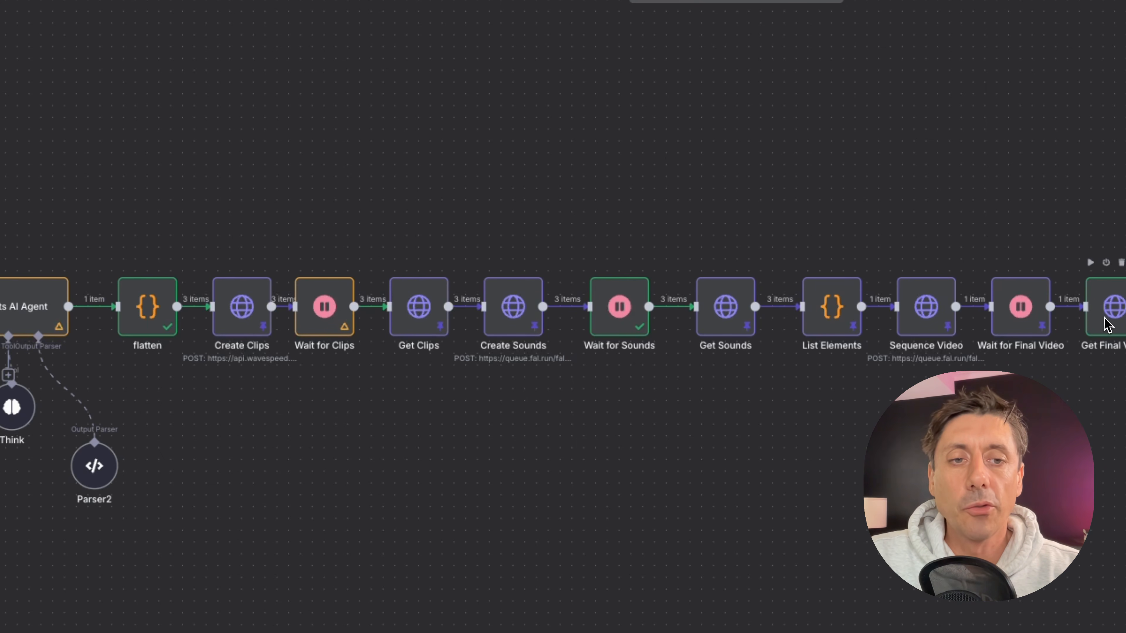
# Open Get Final Video and examine the video_url in its output.
pyautogui.doubleClick(1111, 310)
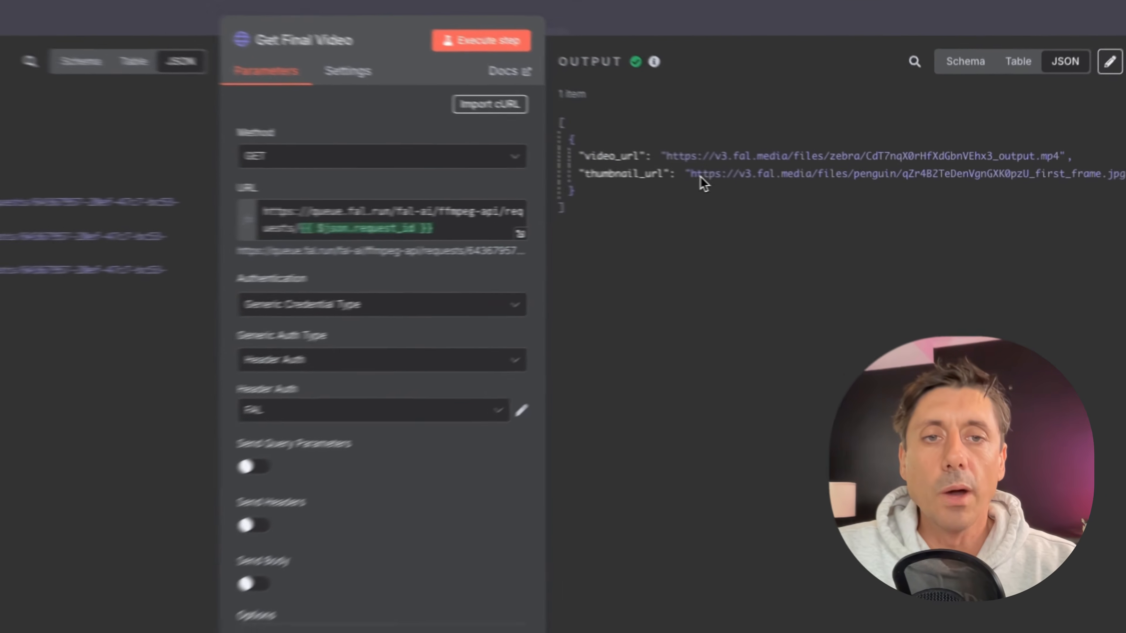
pyautogui.moveTo(667, 156); pyautogui.dragTo(1063, 161)
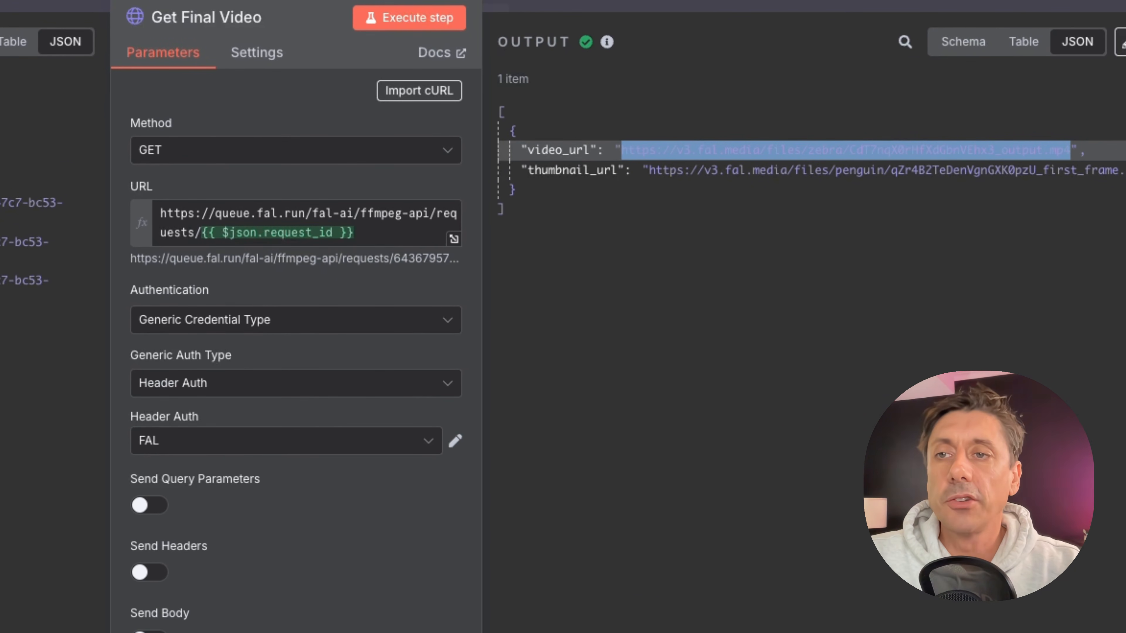
pyautogui.click(4, 5)
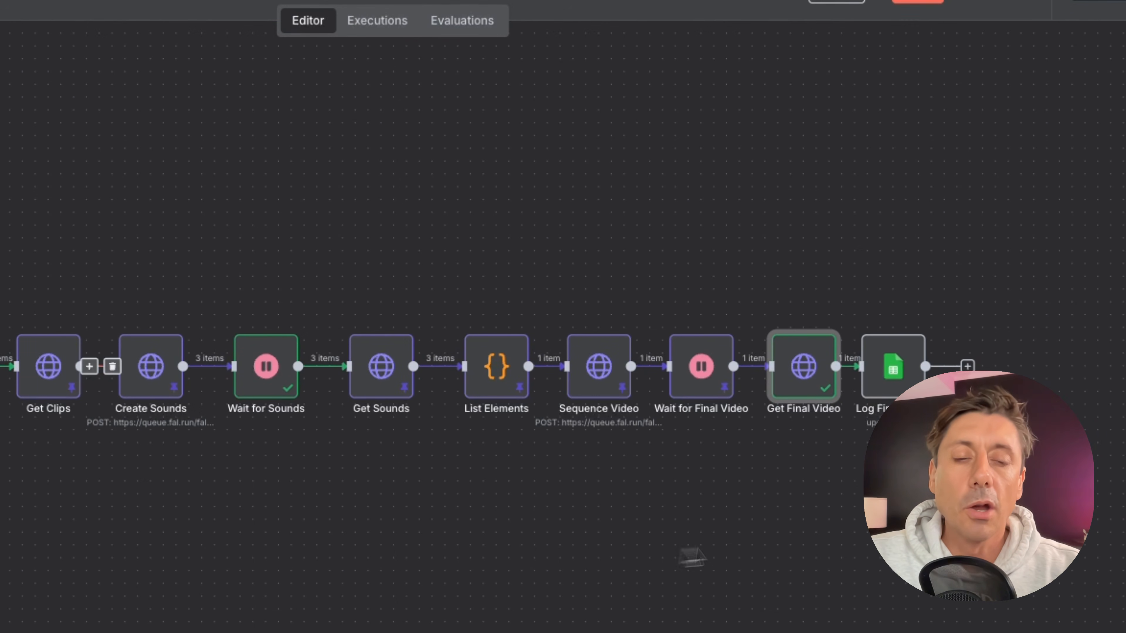
# Open Log Final Video and examine its Update Row settings and the values mapped to each column.
pyautogui.moveTo(892, 395); pyautogui.dragTo(918, 395)
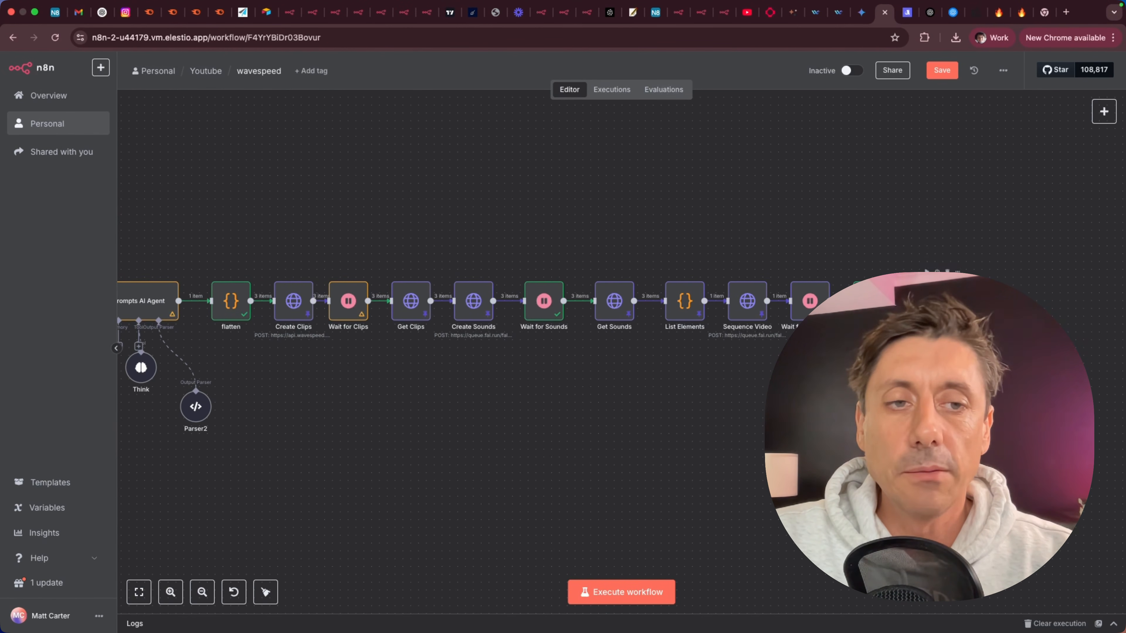
pyautogui.hscroll(-10, 538, 468)
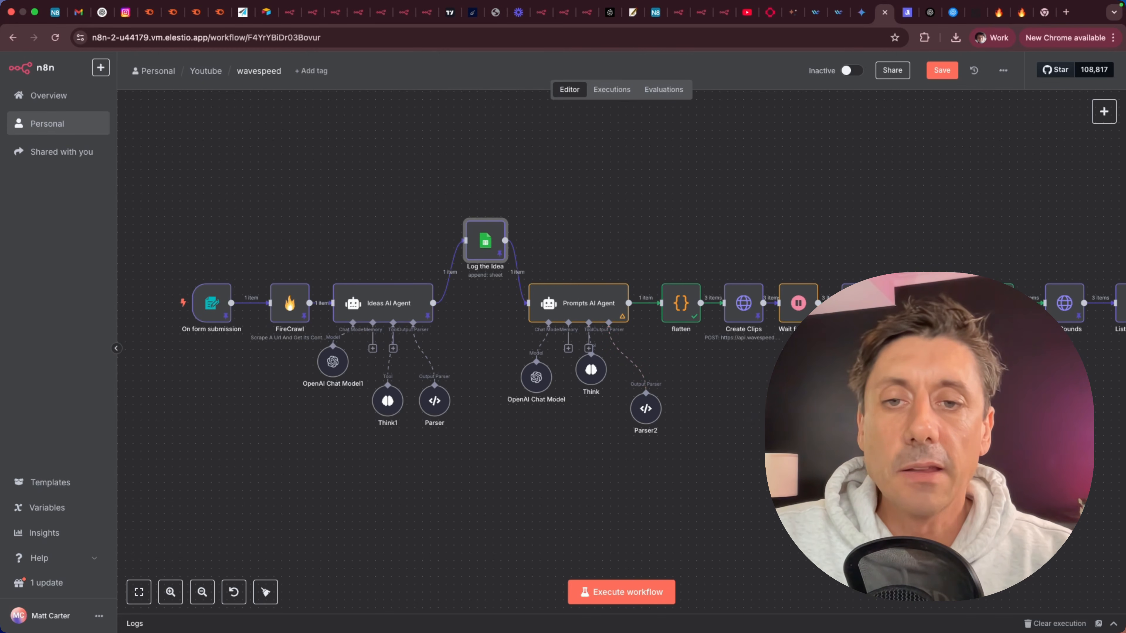
pyautogui.hscroll(2, 748, 423)
pyautogui.click(747, 423)
pyautogui.hscroll(1, 746, 423)
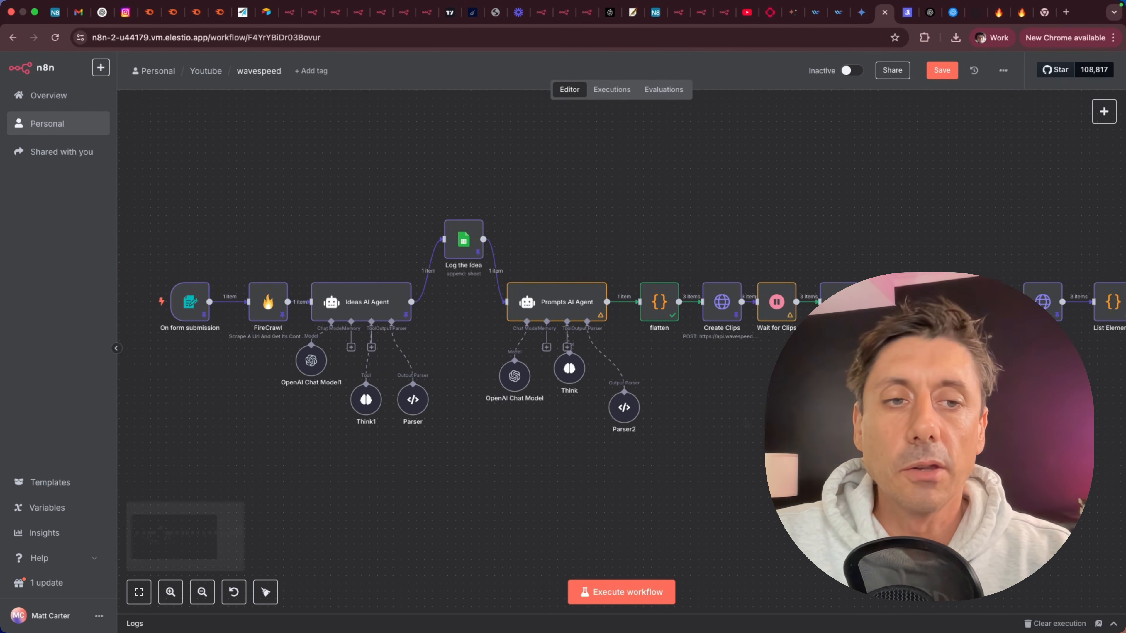
pyautogui.hscroll(11, 746, 423)
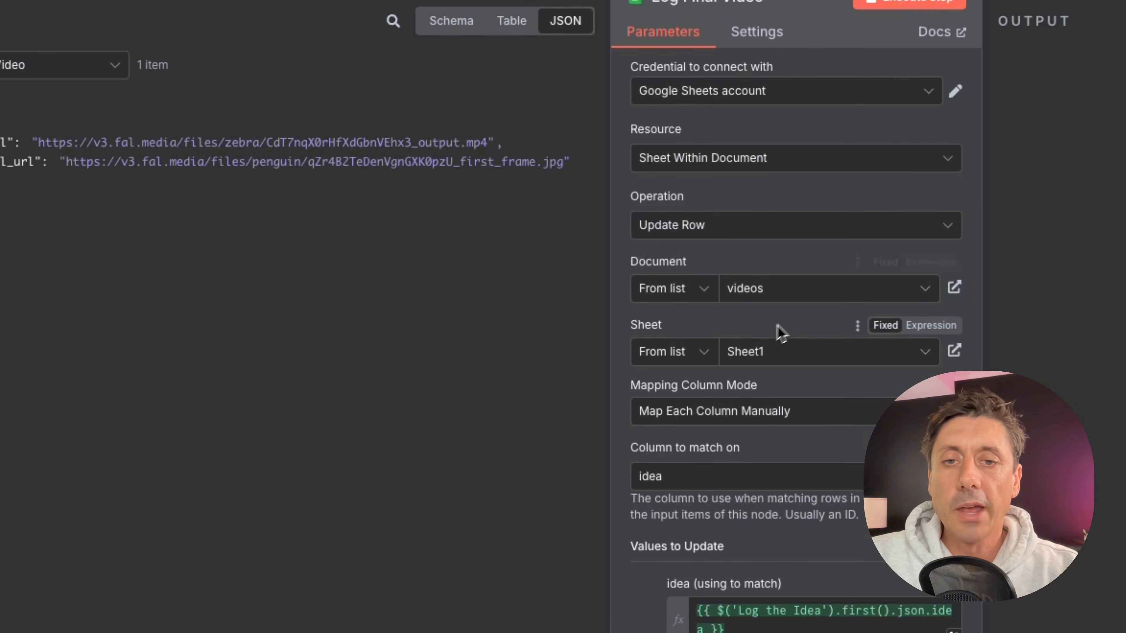
pyautogui.scroll(-6, 812, 386)
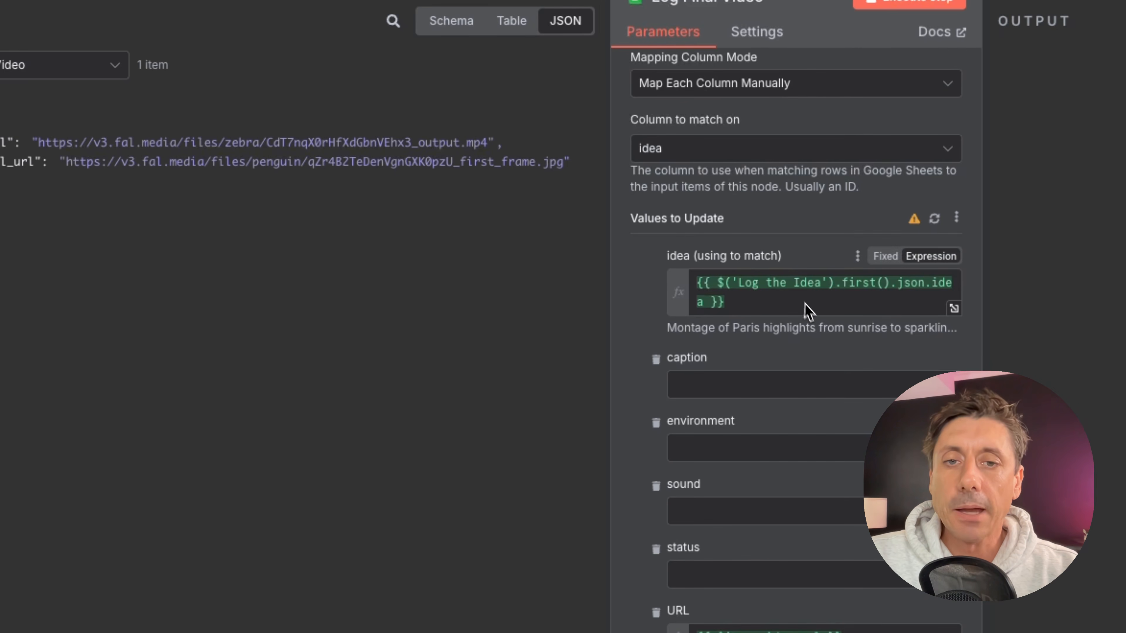
pyautogui.moveTo(7, 143); pyautogui.dragTo(753, 629)
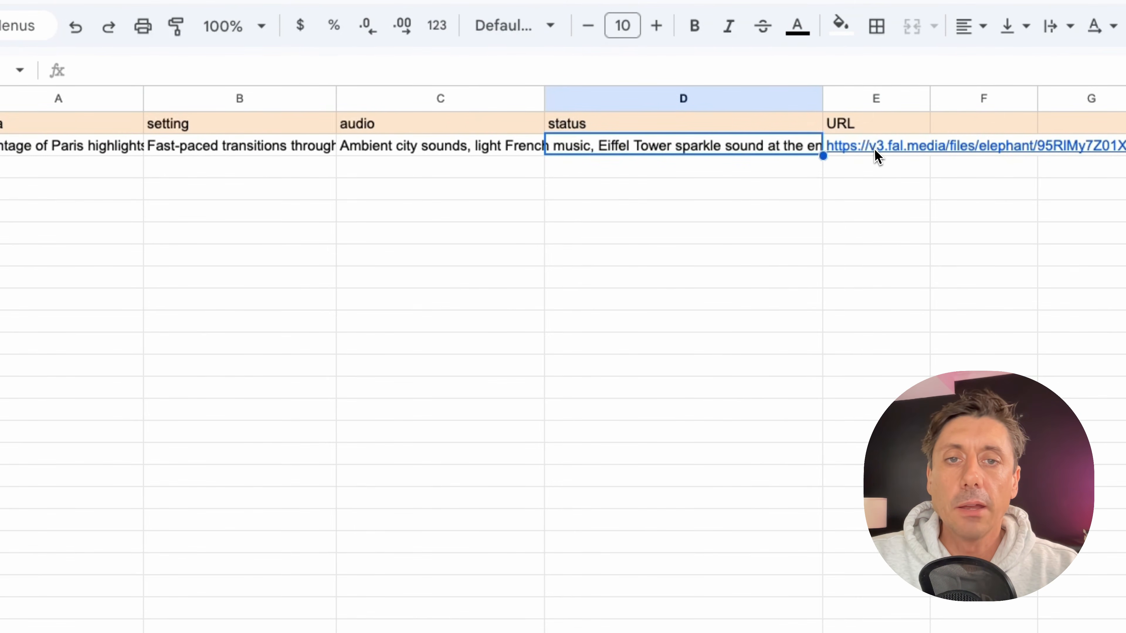
# Switch to the videos sheet and open the final video link in the URL column.
pyautogui.click(875, 150)
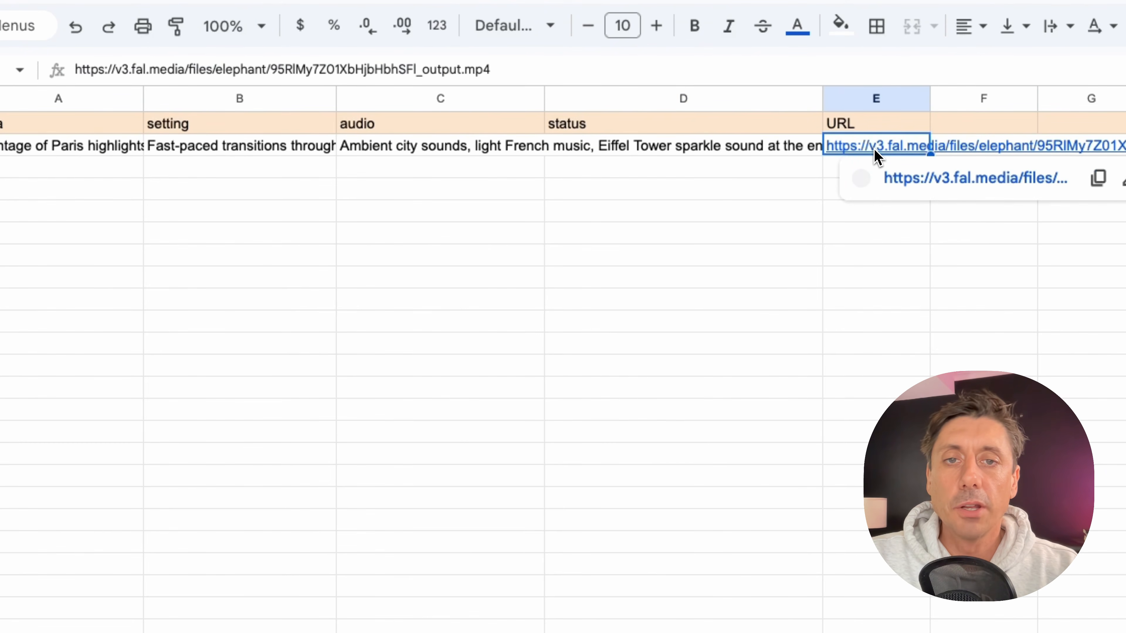
pyautogui.click(920, 178)
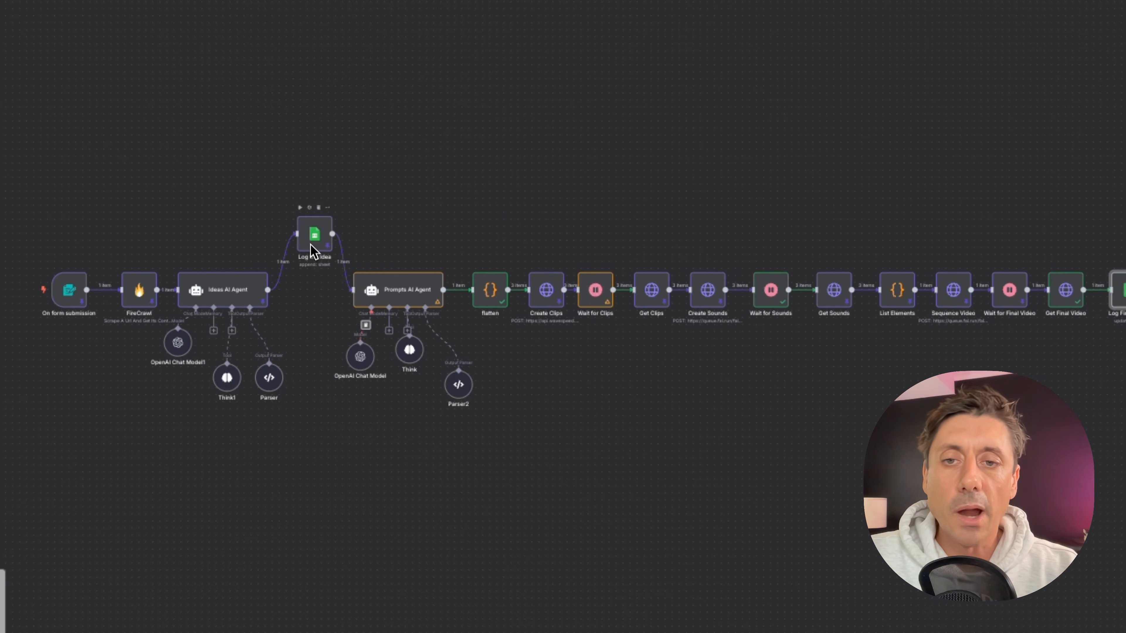
# Arrange FireCrawl and Log the Idea above the main row between their neighbouring nodes.
pyautogui.moveTo(311, 248); pyautogui.dragTo(310, 304)
pyautogui.moveTo(155, 303); pyautogui.dragTo(156, 219)
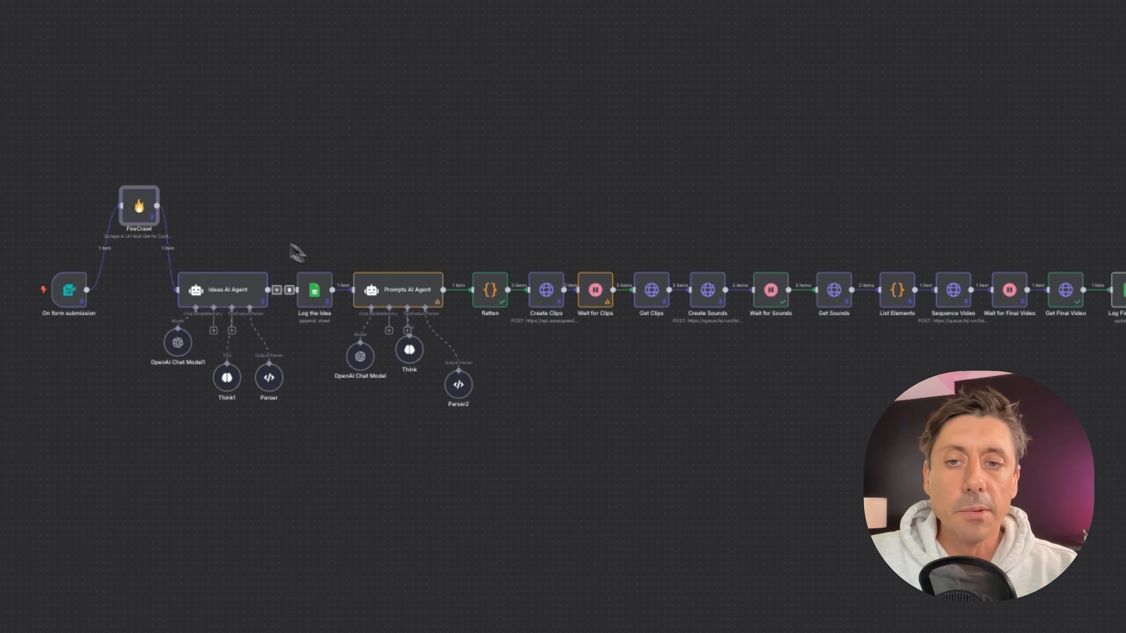
pyautogui.click(313, 300)
pyautogui.moveTo(315, 289); pyautogui.dragTo(316, 218)
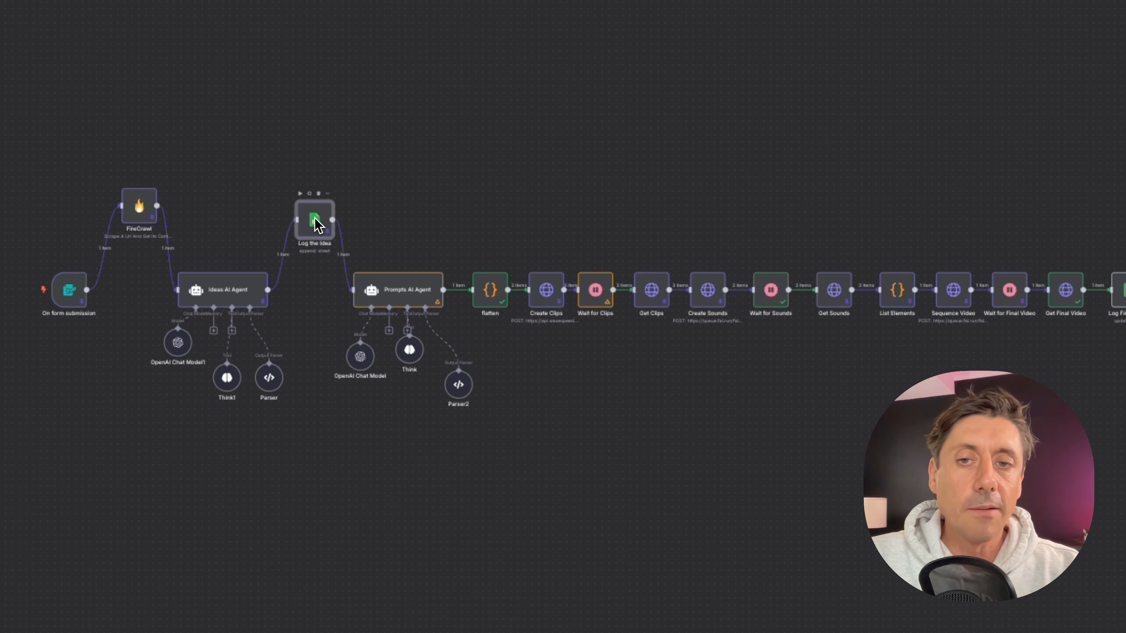
pyautogui.moveTo(404, 296)
pyautogui.mouseDown()
pyautogui.moveTo(401, 251)
pyautogui.moveTo(399, 292)
pyautogui.moveTo(411, 292)
pyautogui.mouseUp()
pyautogui.moveTo(229, 299); pyautogui.dragTo(228, 293)
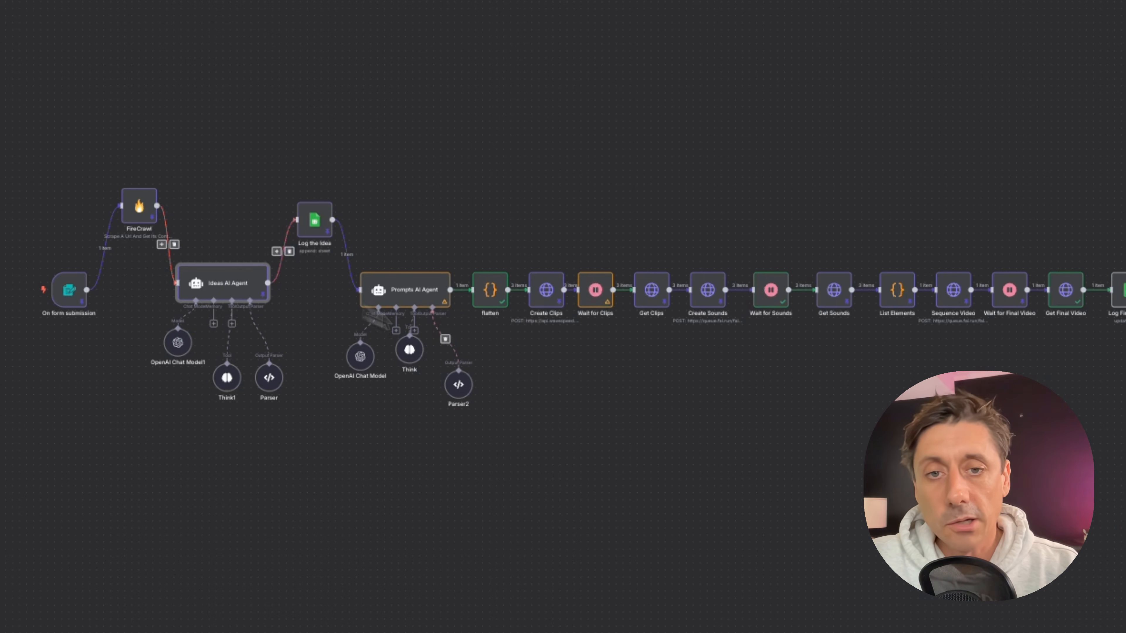
# Lift Create Clips, Create Sounds and Sequence Video above the main row of the workflow.
pyautogui.moveTo(546, 289); pyautogui.dragTo(545, 224)
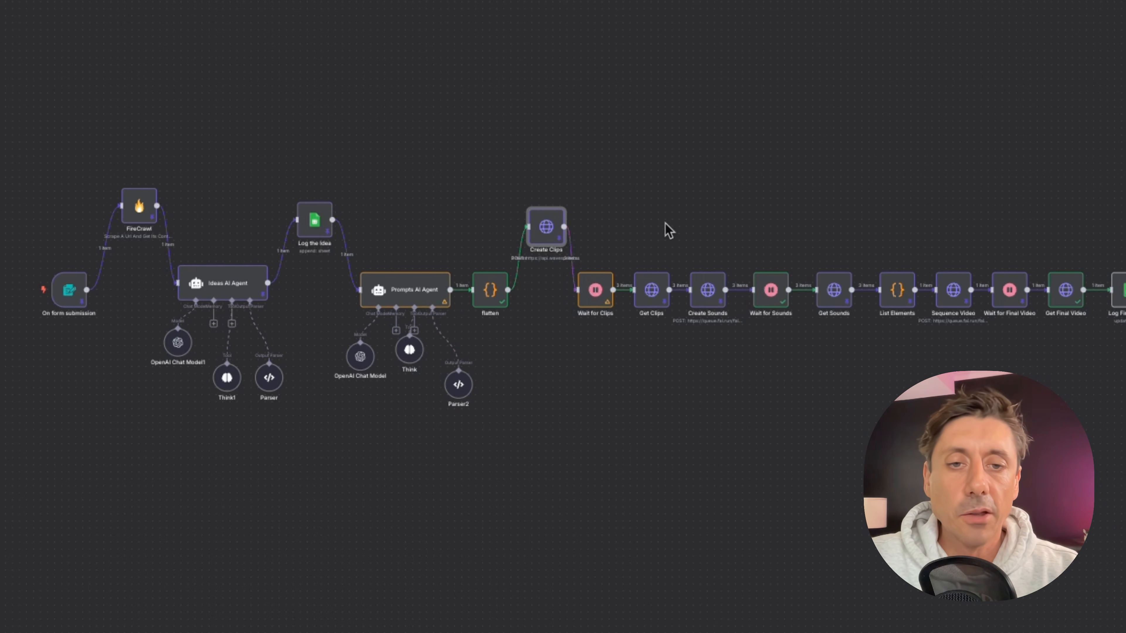
pyautogui.moveTo(712, 302); pyautogui.dragTo(715, 225)
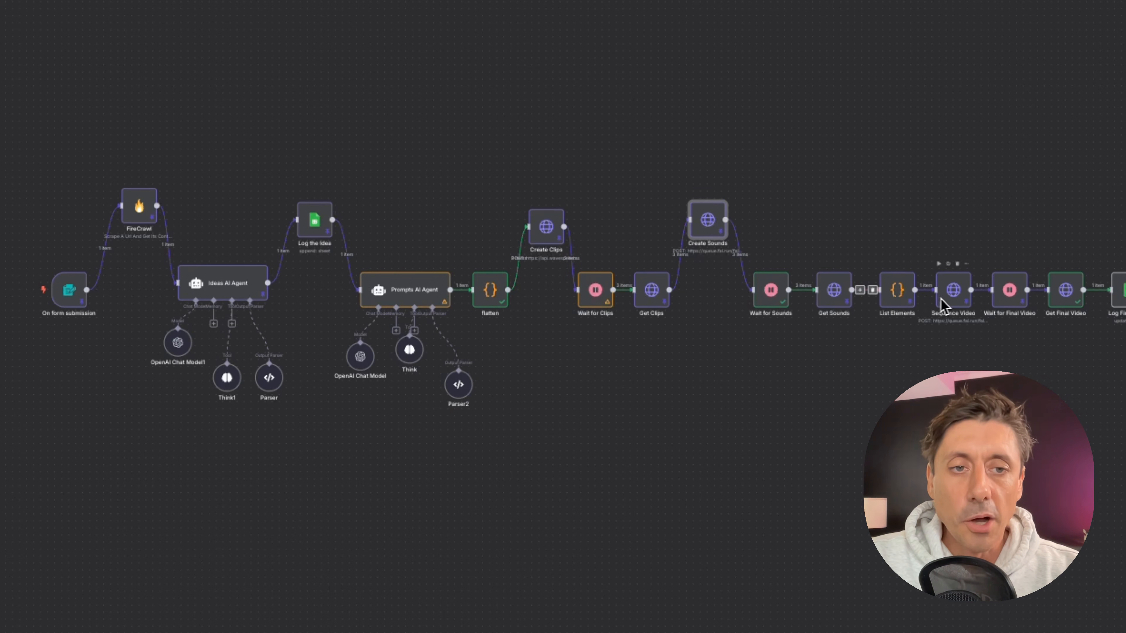
pyautogui.moveTo(950, 299); pyautogui.dragTo(951, 226)
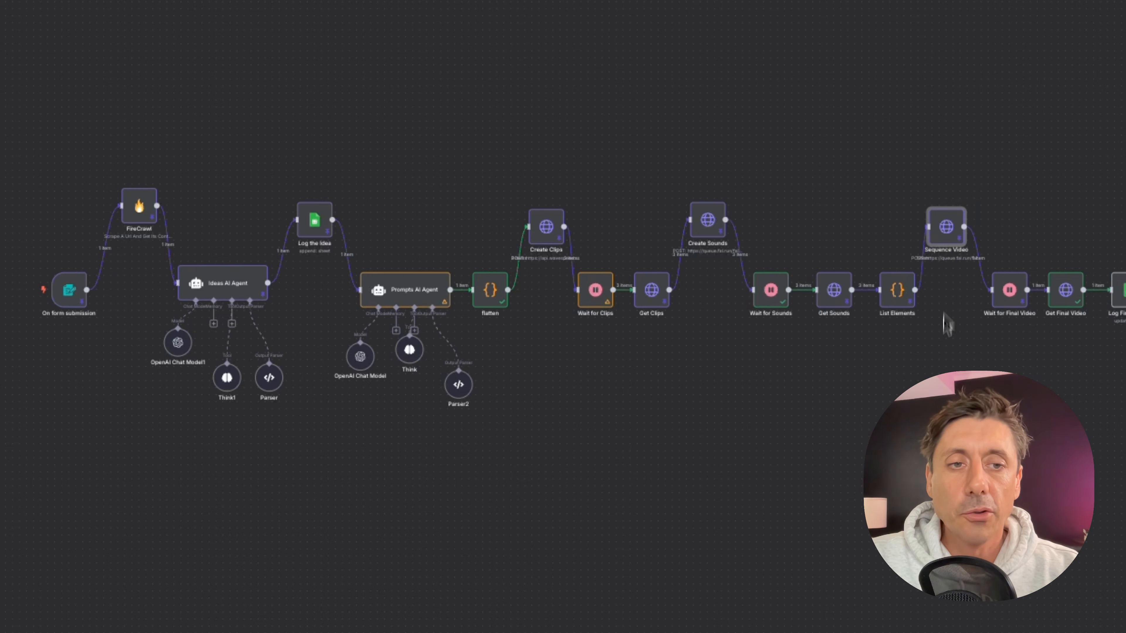